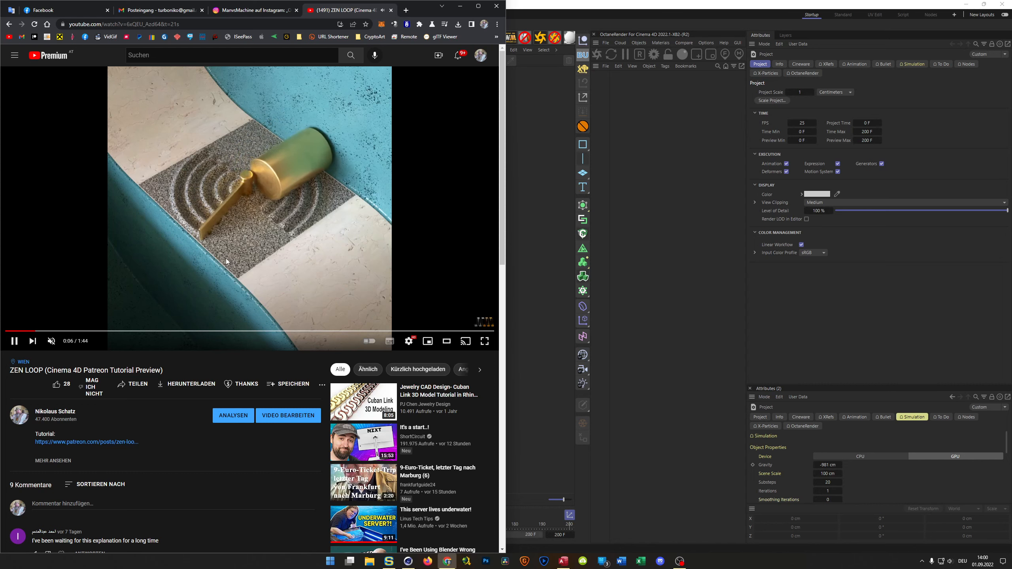
Pause and close the ZEN LOOP video preview in the browser, and switch to Cinema 4D.
click(239, 249)
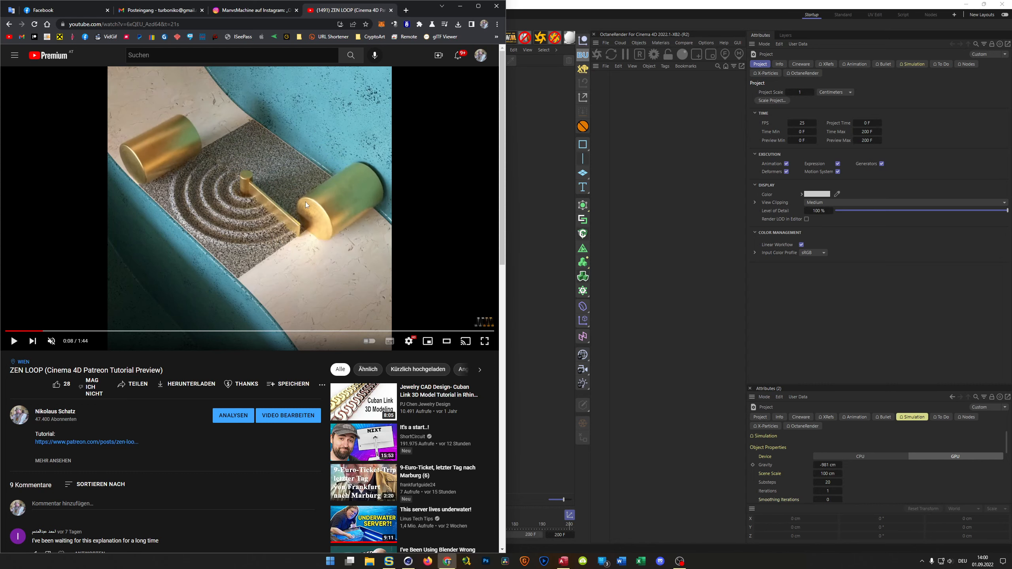
key(ctrl+w)
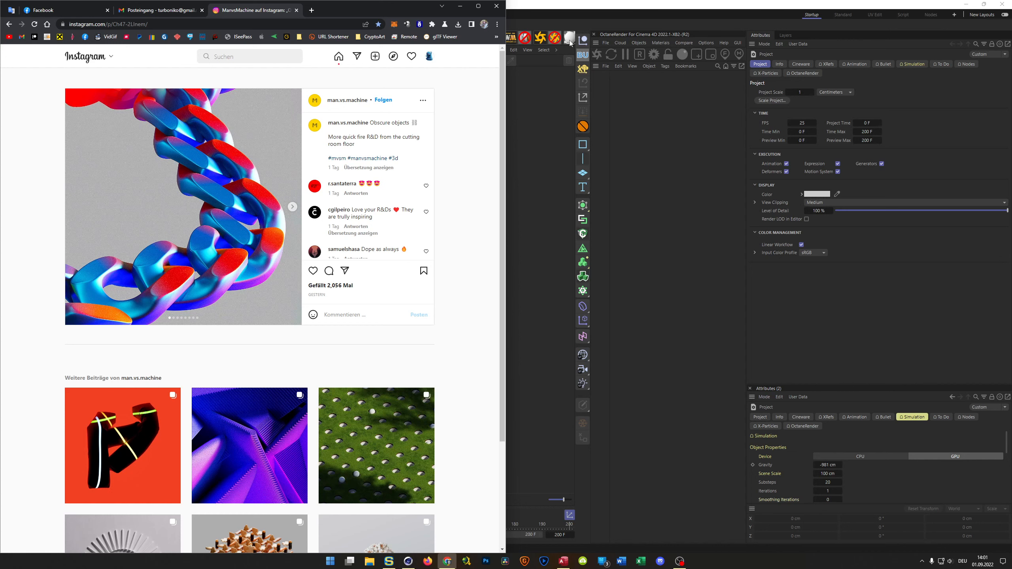
click(599, 14)
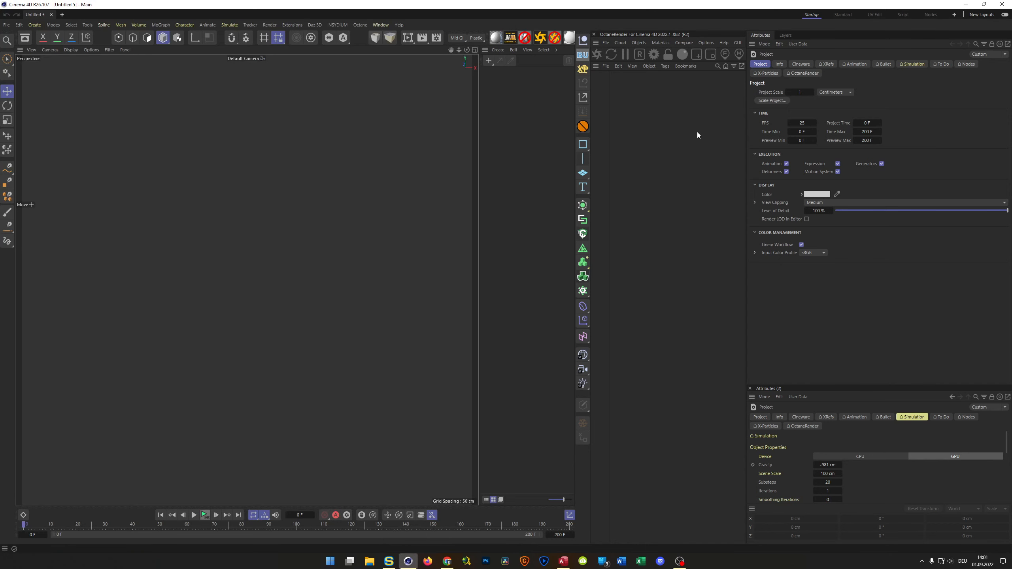
Narrow the attribute managers and enlarge the viewport area of the layout.
drag(746, 117, 780, 115)
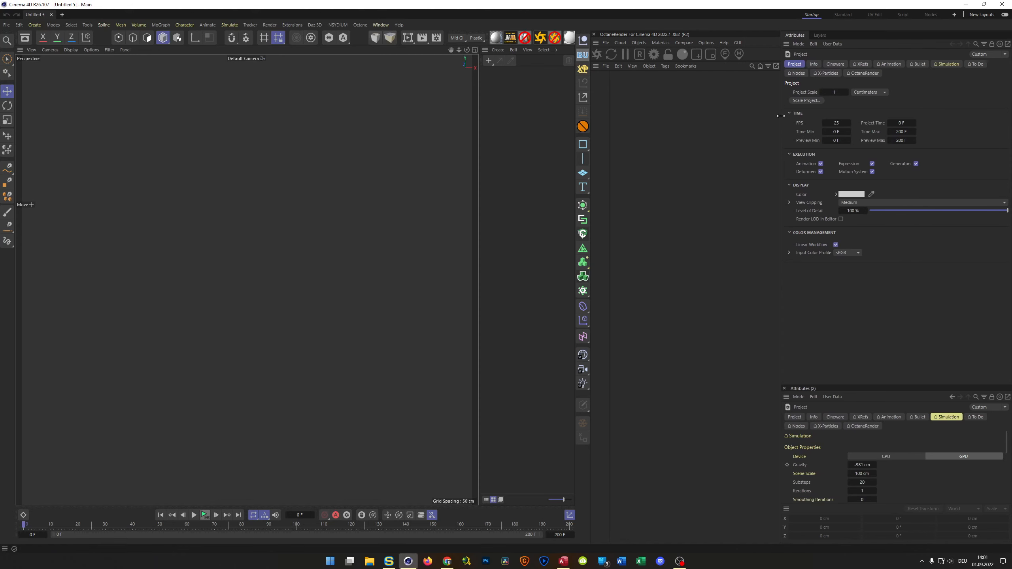
drag(609, 161, 647, 171)
Add a Circle spline on the XZ plane, viewed from the top, with adaptive intermediate points.
click(639, 146)
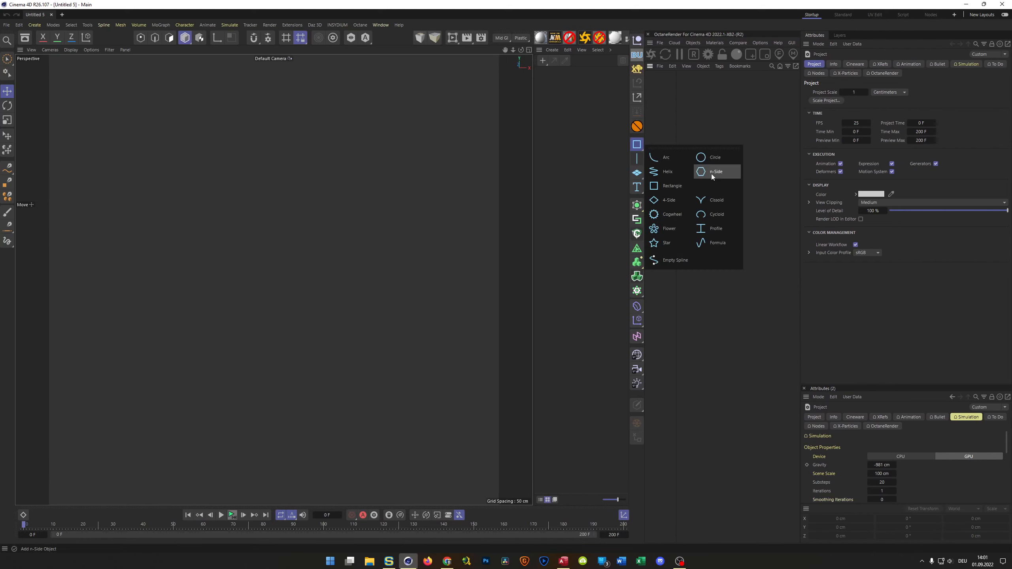
click(713, 158)
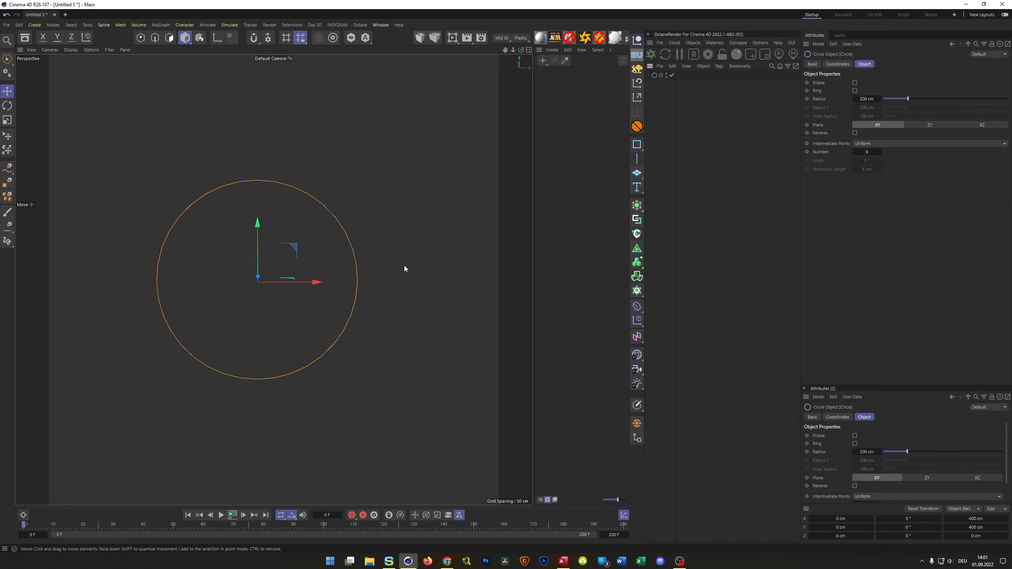
click(966, 125)
middle_click(340, 274)
middle_click(378, 211)
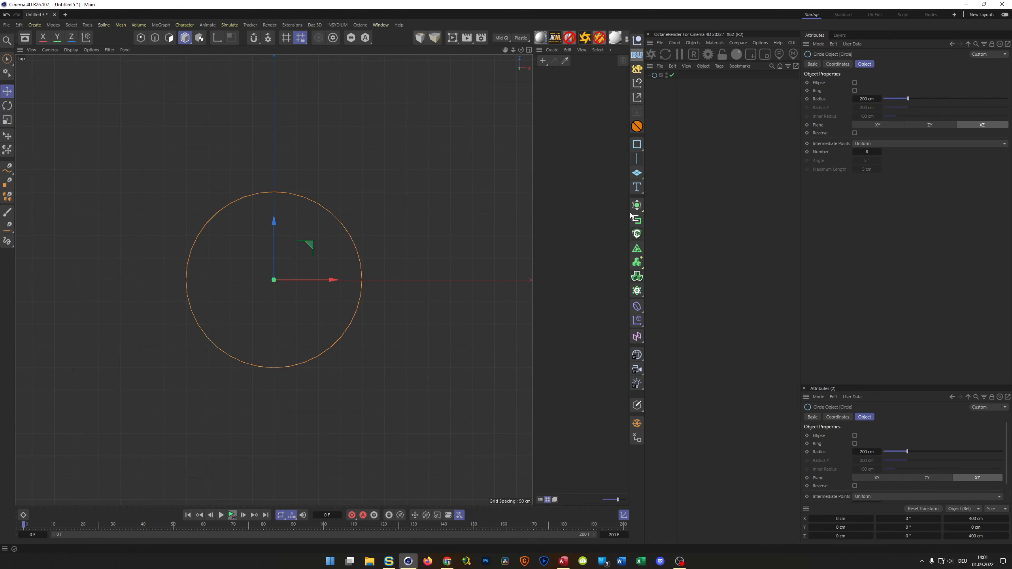
click(877, 143)
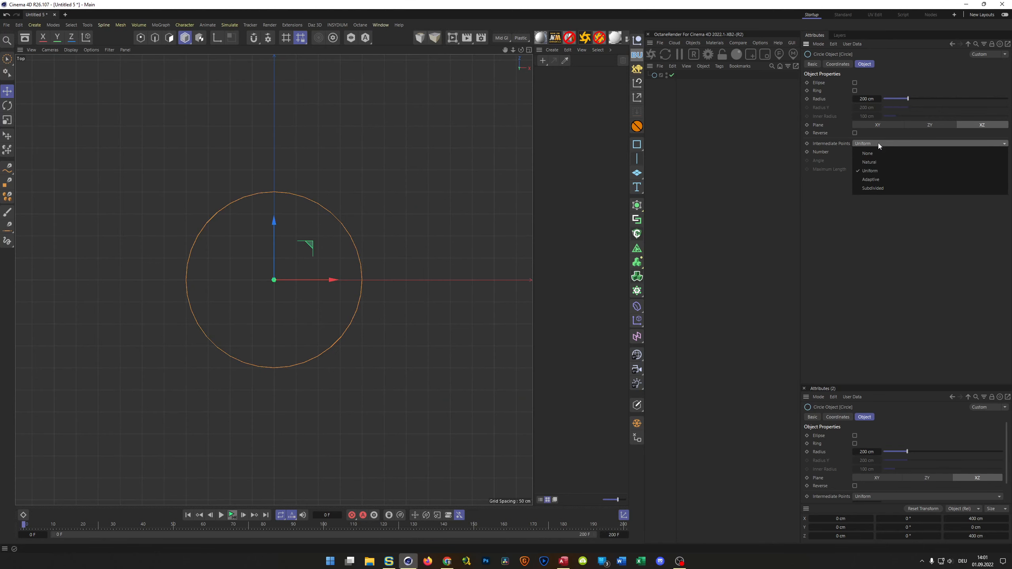
click(873, 179)
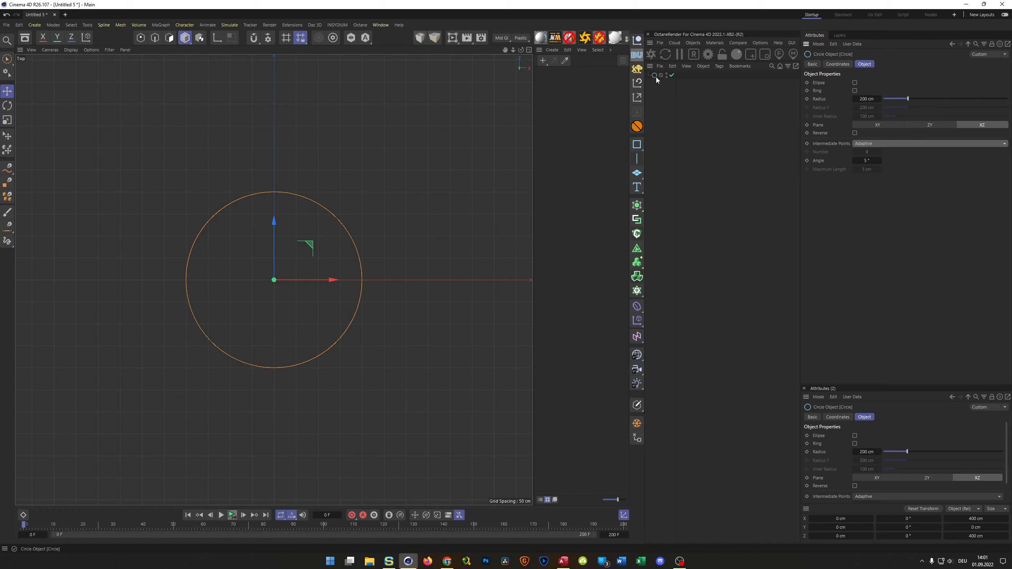
Widen the object name column and hide the Material Manager to enlarge the viewport.
drag(676, 103, 718, 105)
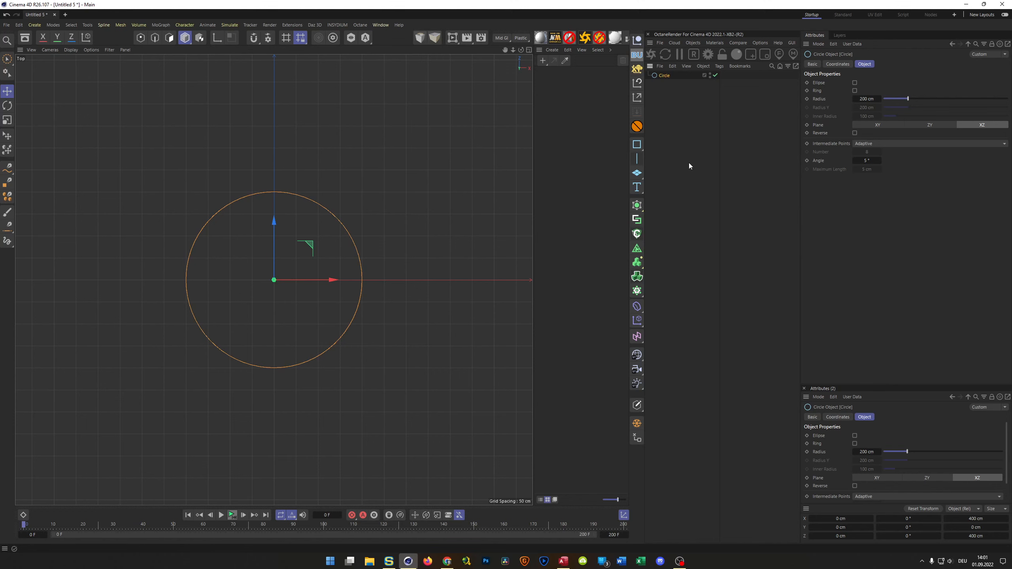
click(606, 81)
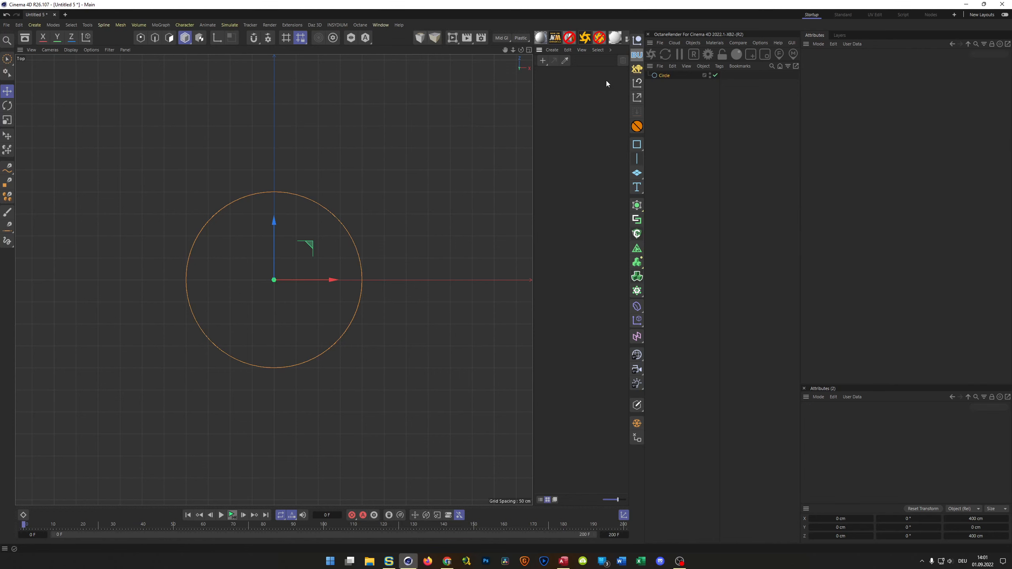
key(shift+F2)
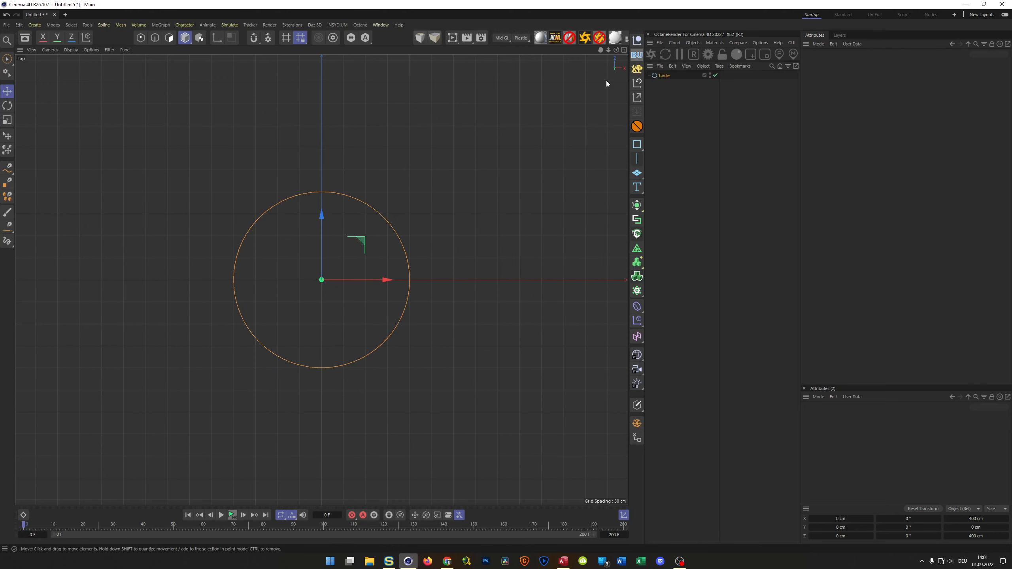
Make the circle an editable spline and switch to point mode.
click(665, 75)
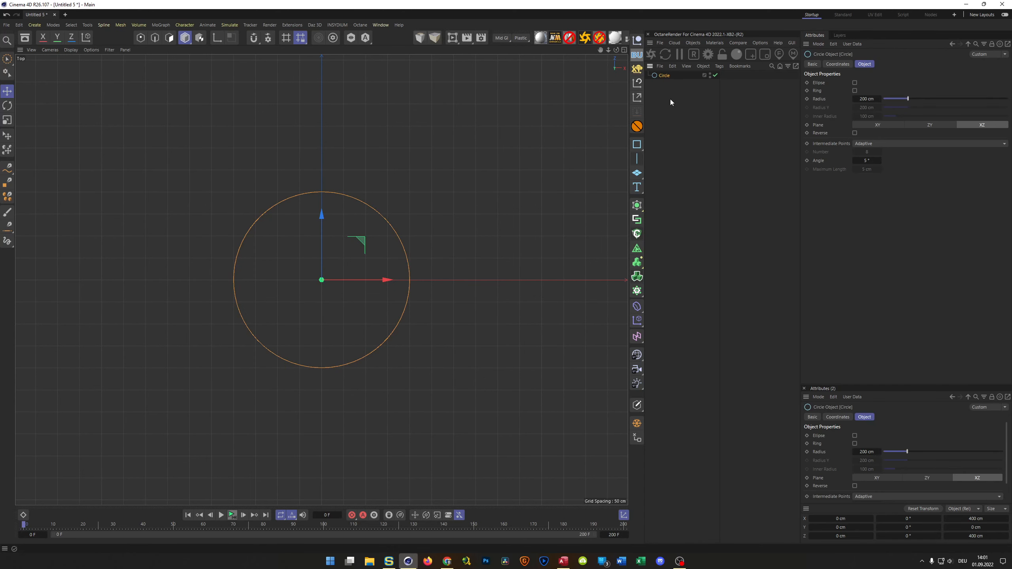
key(c)
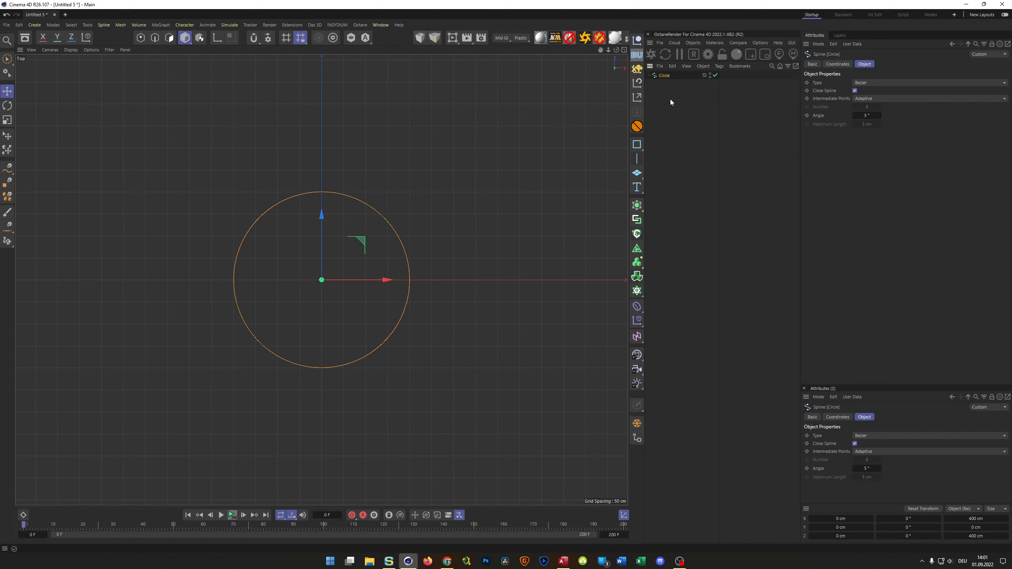
key(Return)
Select the circle's two opposite points on the Z axis and scale them along Z to a 300 cm span.
key(0)
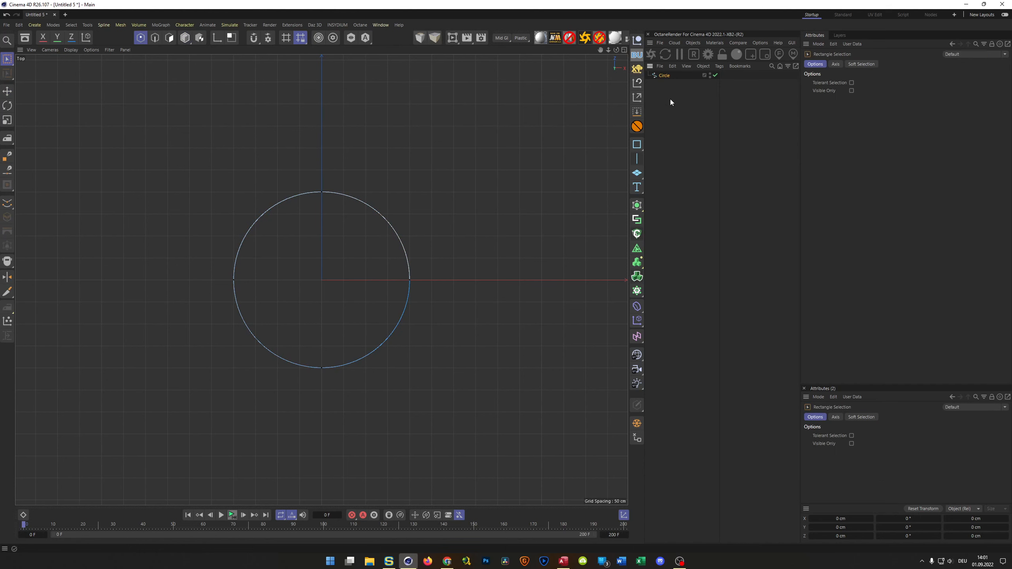
drag(332, 148, 323, 386)
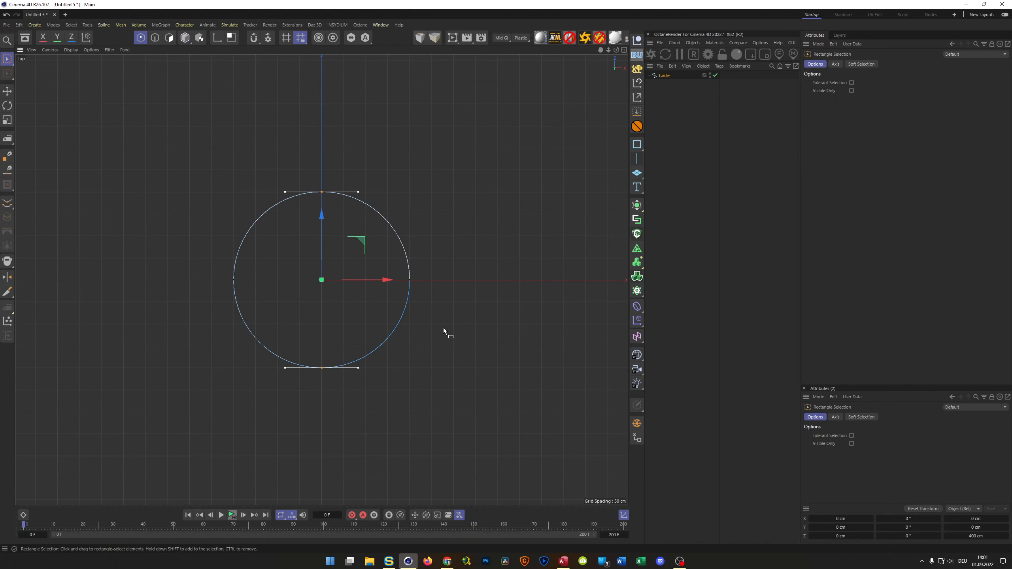
key(t)
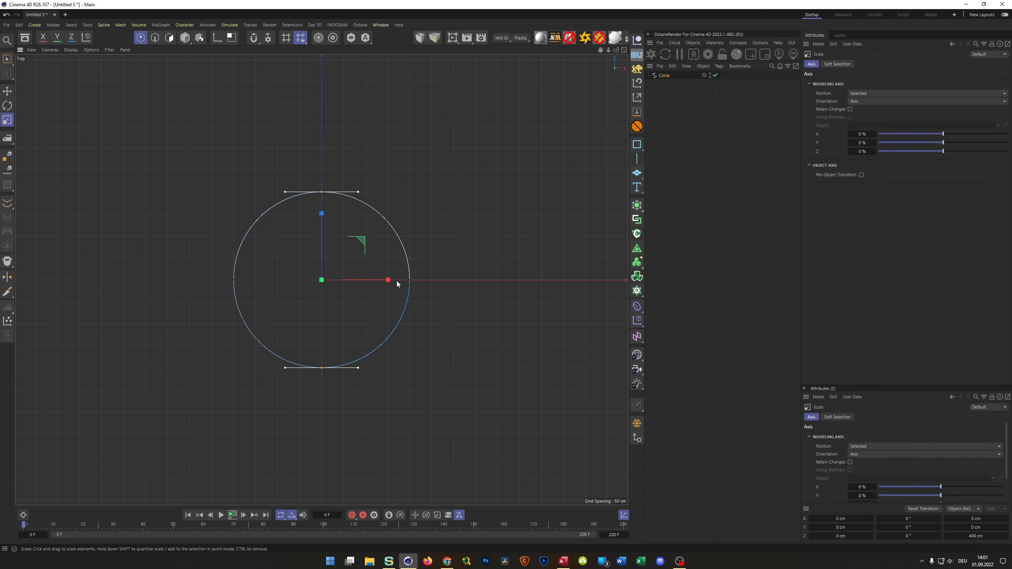
mouse_move(321, 214)
mouse_down()
mouse_move(315, 259)
mouse_move(322, 233)
mouse_up()
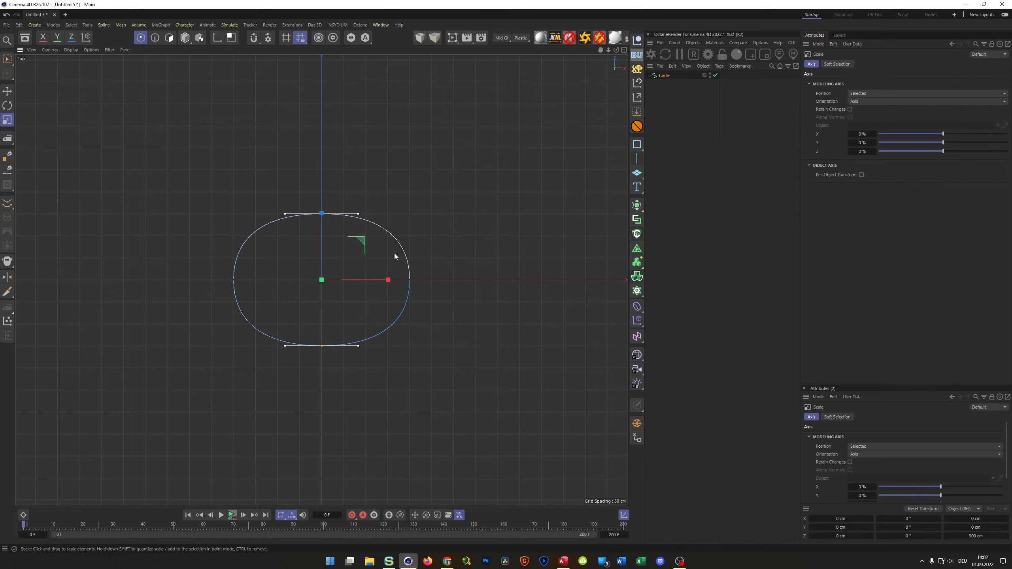
Return to the perspective view and put the flattened circle spline back in model mode.
middle_click(457, 284)
middle_click(223, 185)
alt+drag(263, 275, 390, 228)
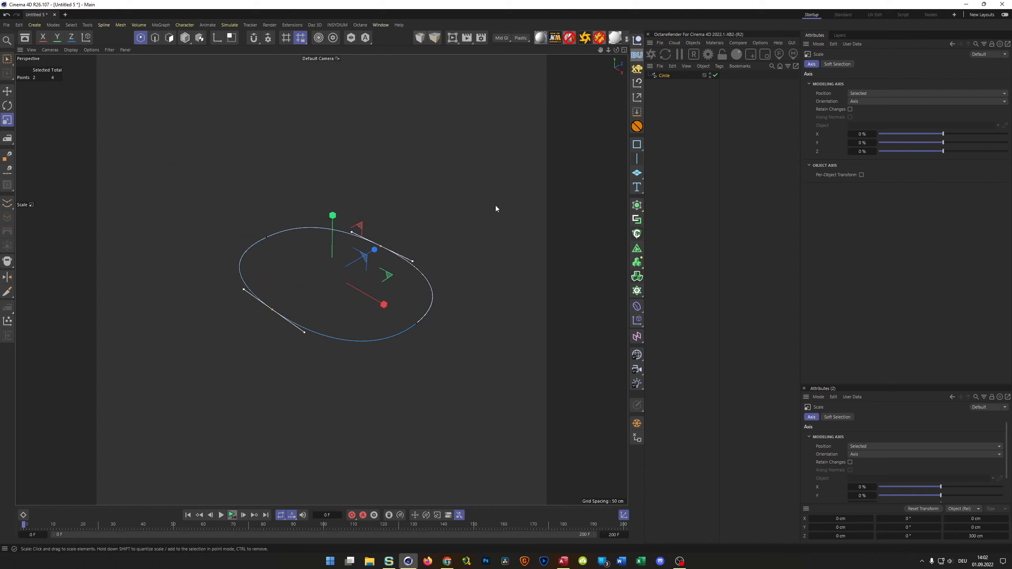
click(661, 138)
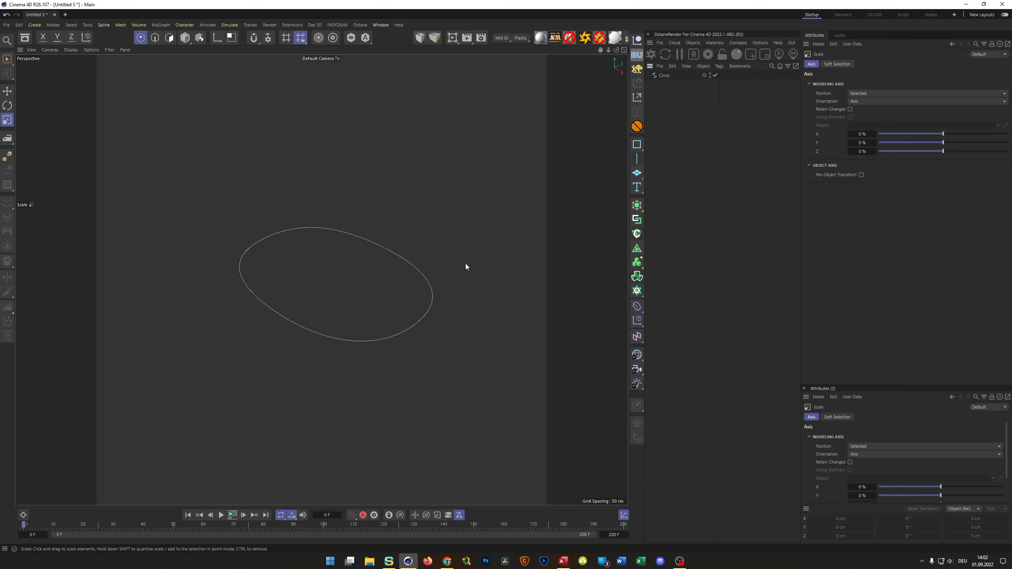
alt+drag(431, 283, 405, 289)
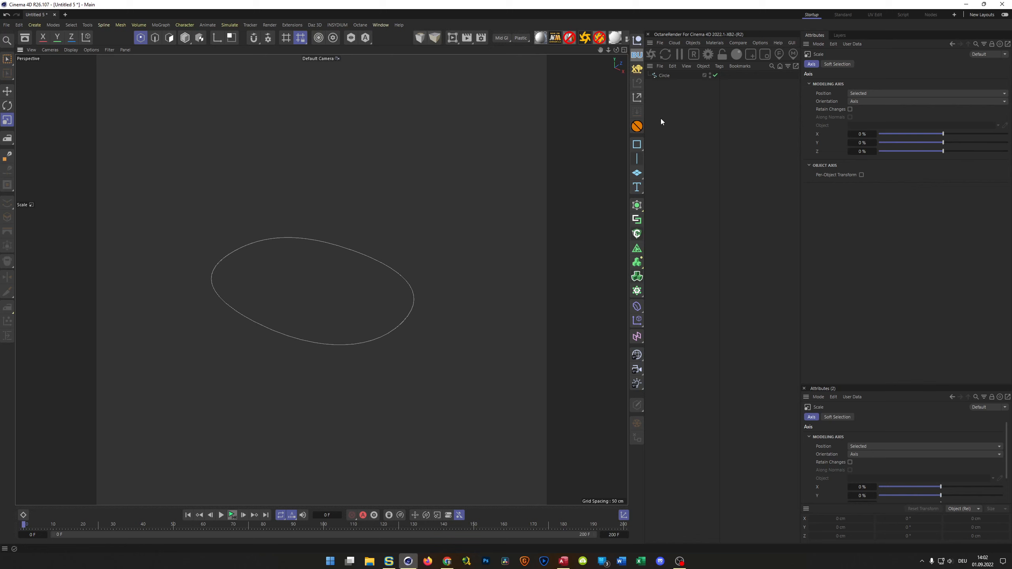
click(662, 77)
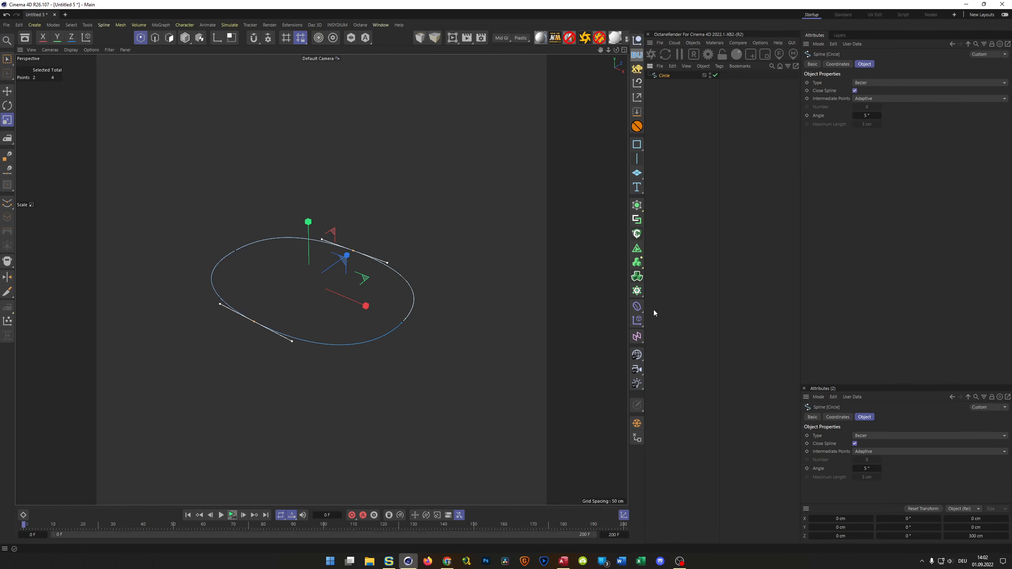
key(Return)
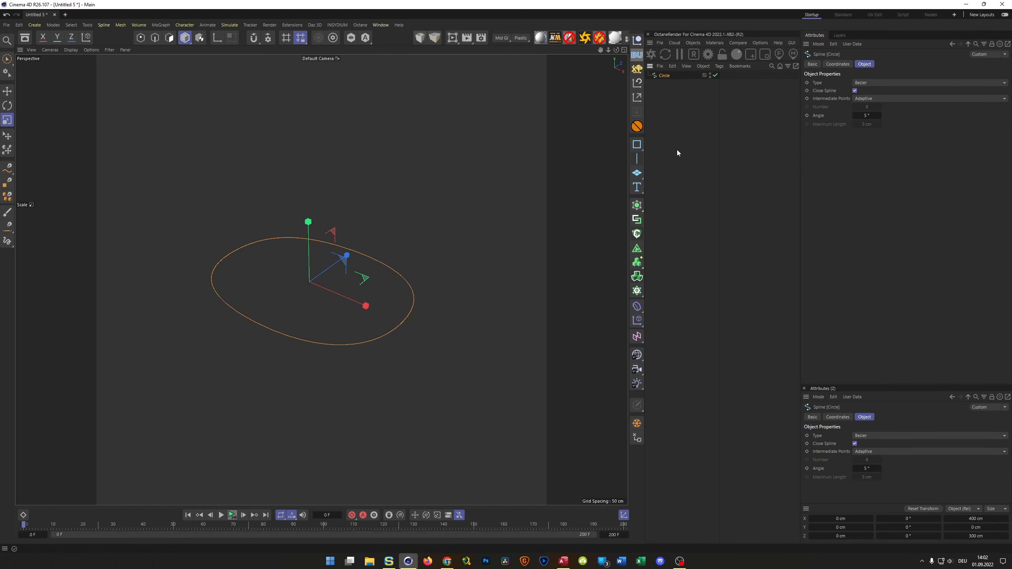
click(637, 306)
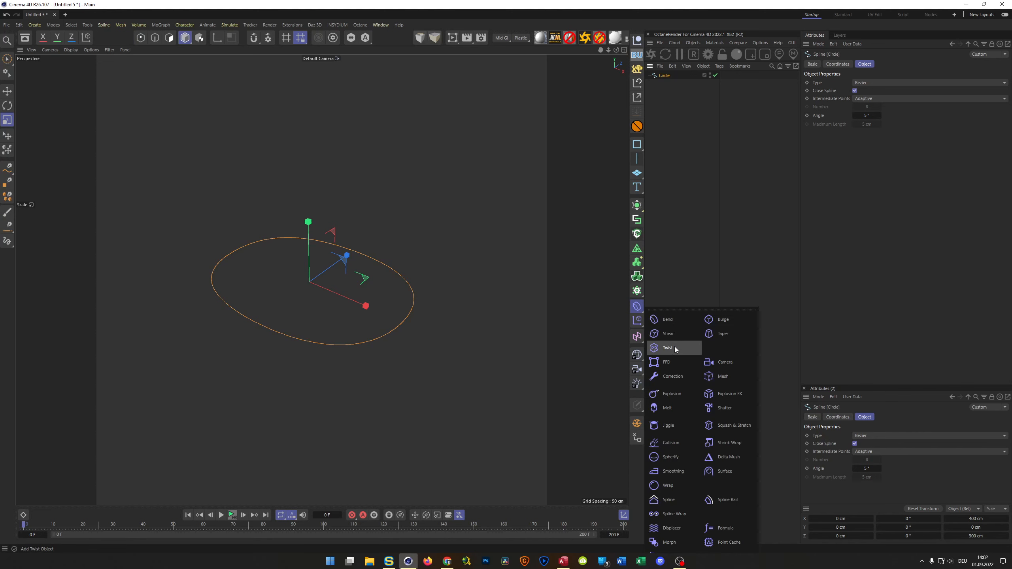
click(667, 348)
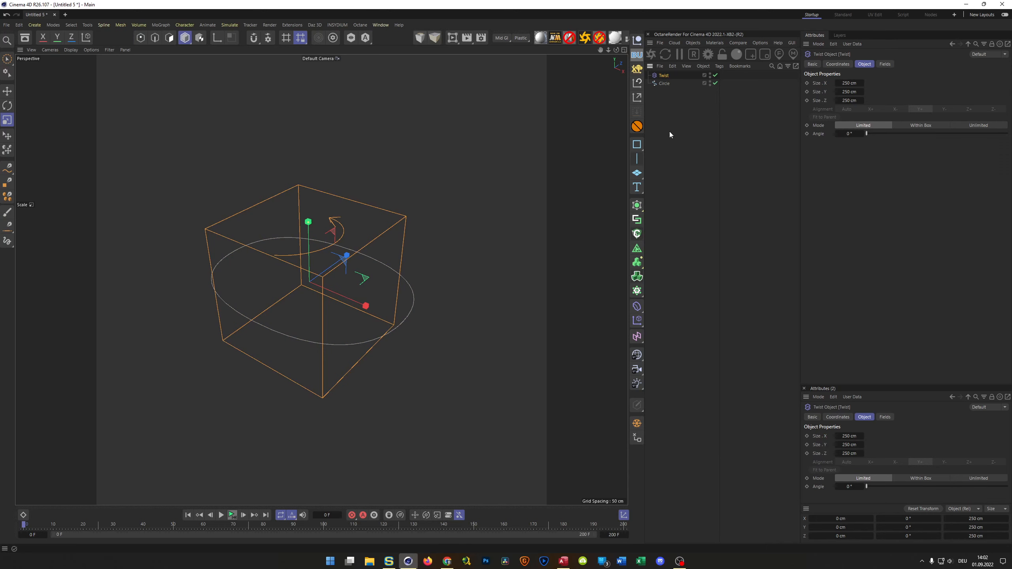
key(Delete)
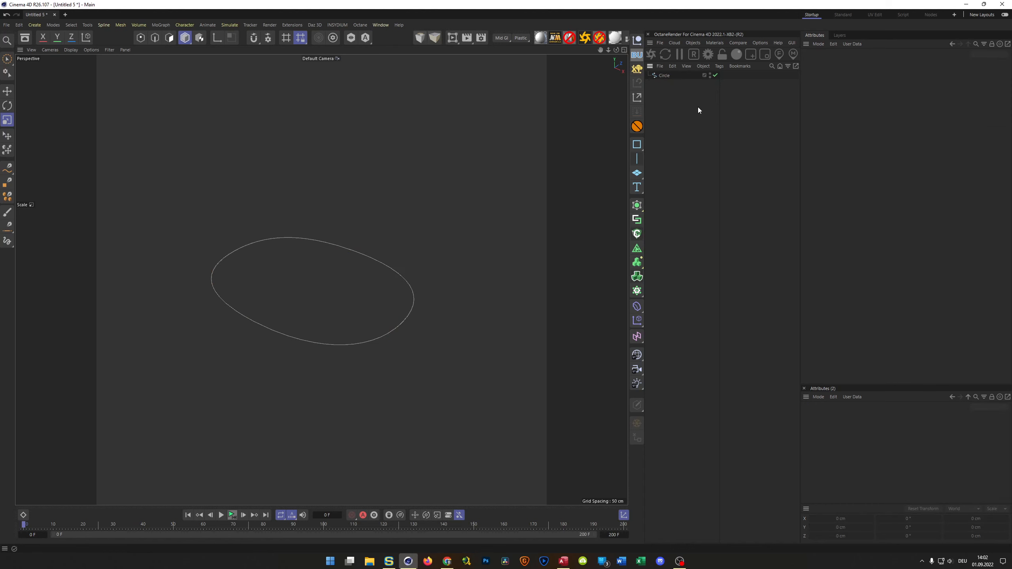
click(665, 76)
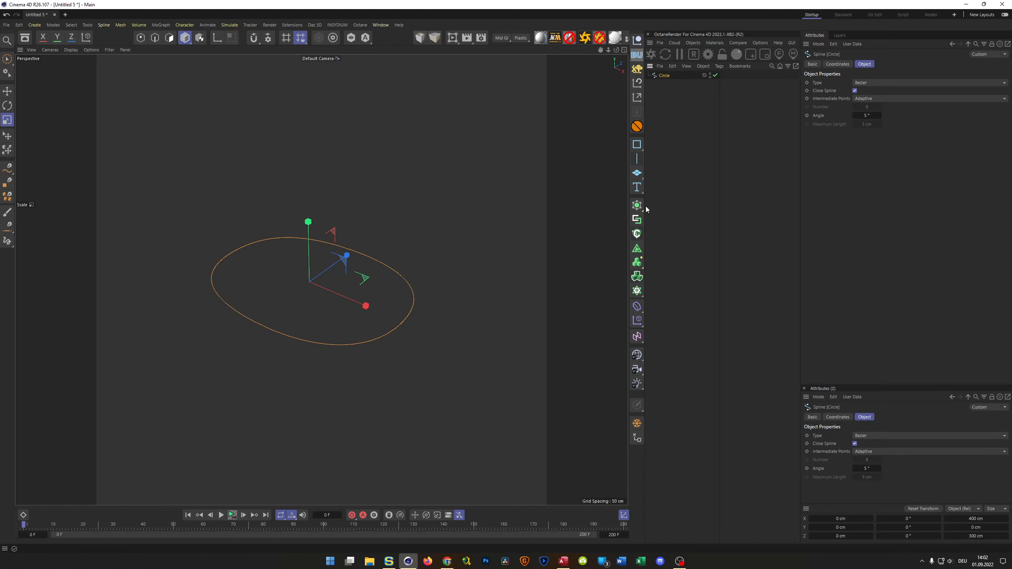
click(637, 306)
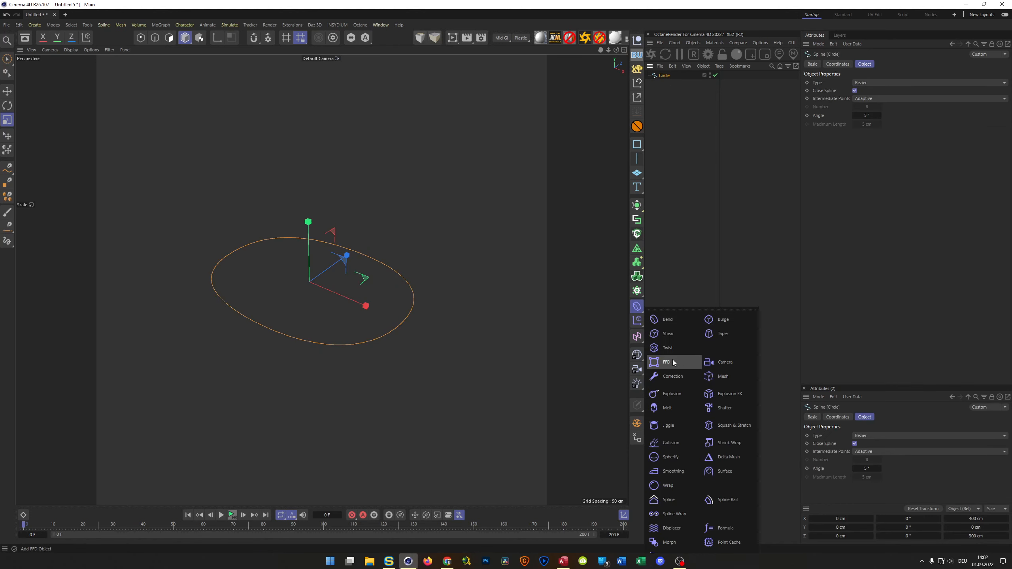
shift+click(663, 363)
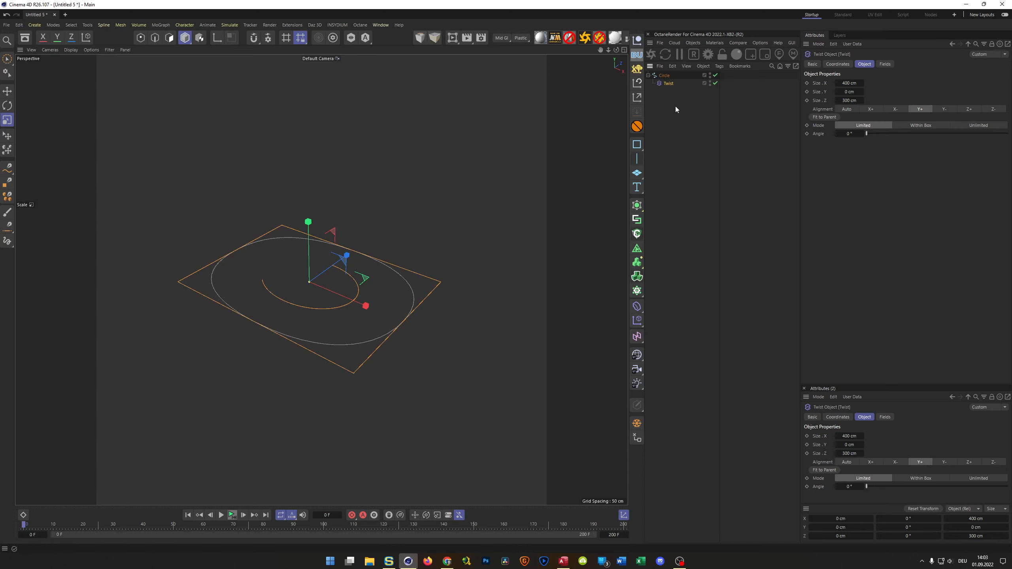
key(Delete)
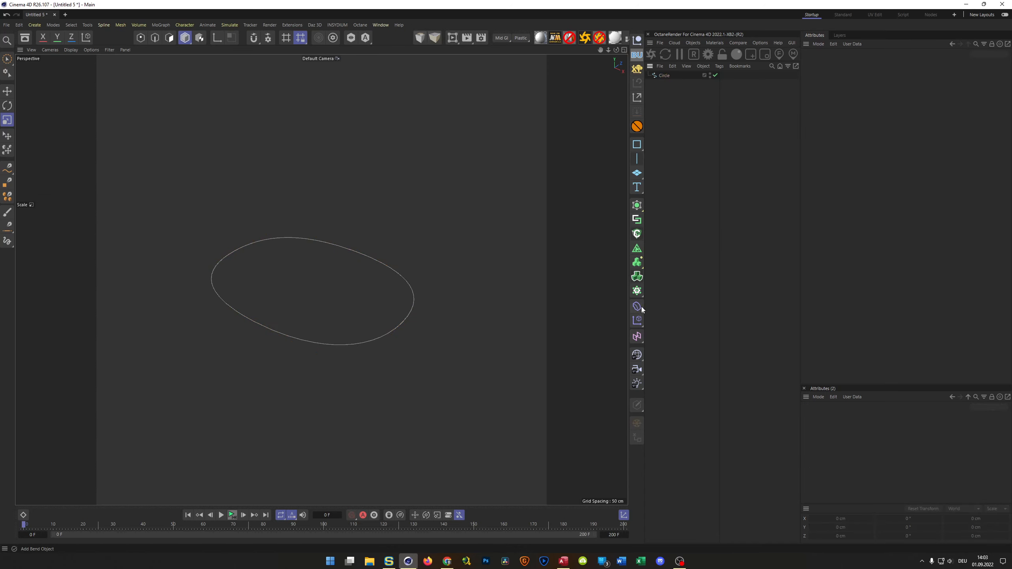
Add a Twist deformer as a separate object and rotate its bank to 90°.
click(638, 307)
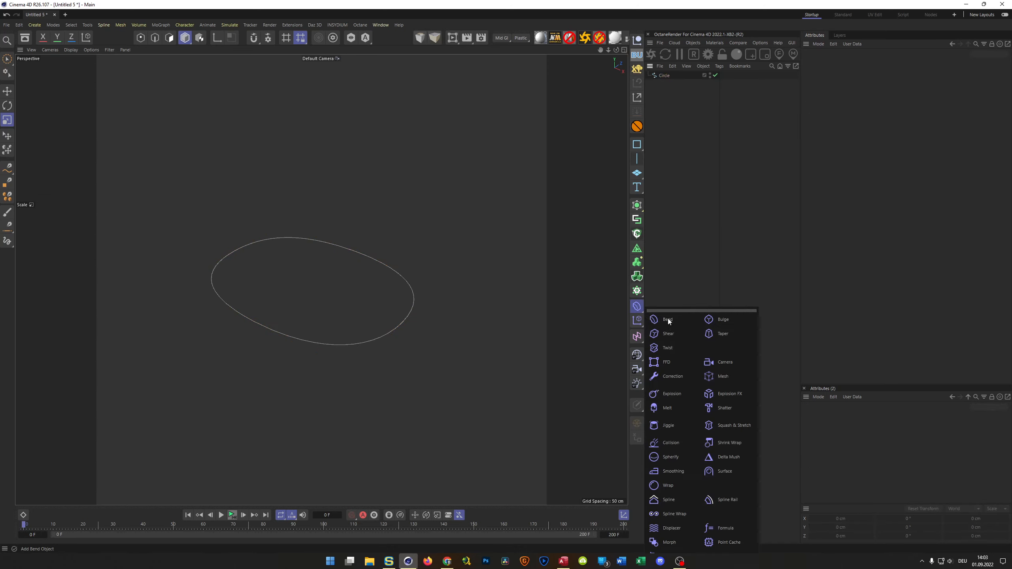
click(670, 347)
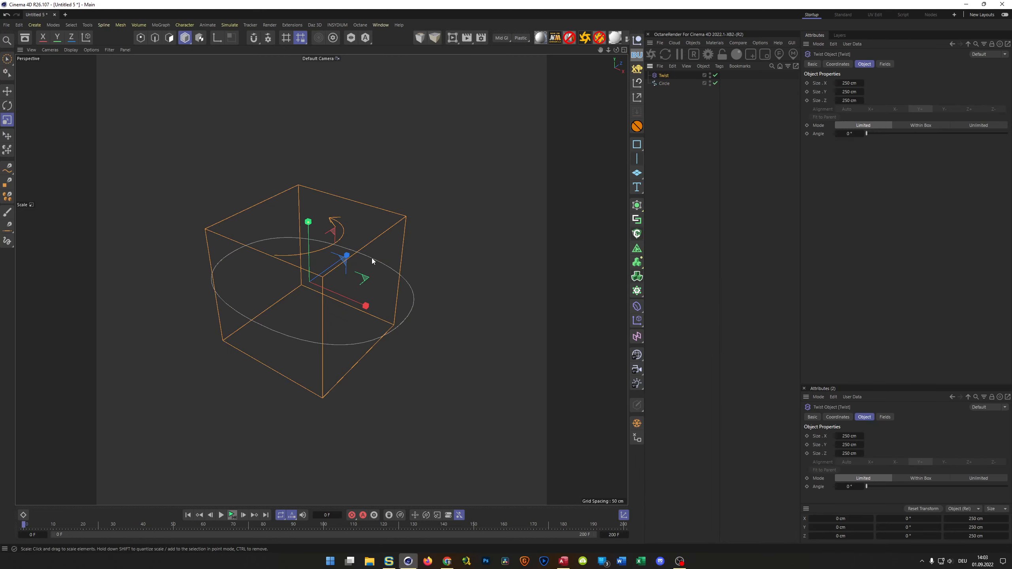
key(r)
drag(332, 260, 330, 310)
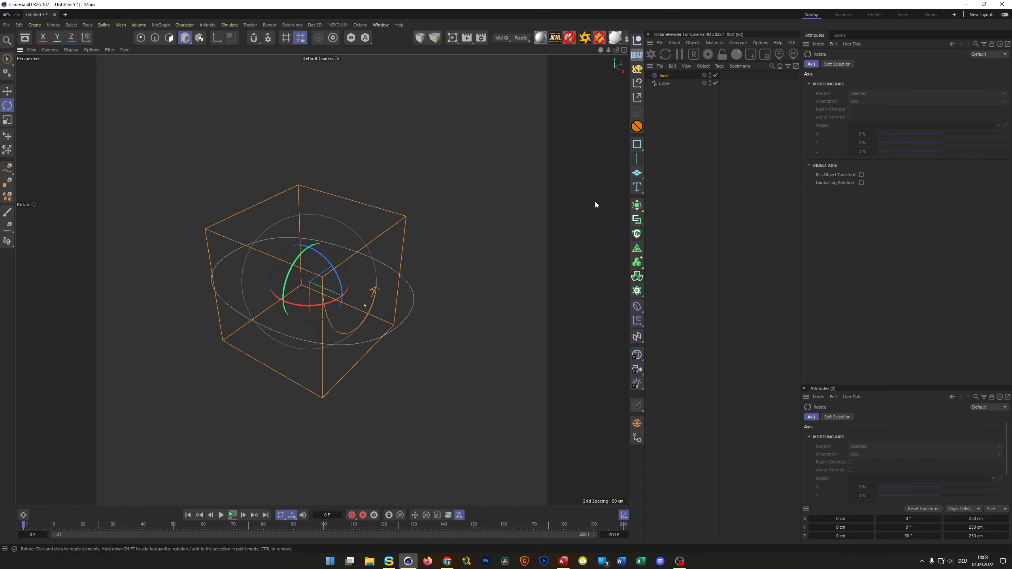
Parent the Twist deformer to the circle spline and fit it to the parent with X+ alignment.
drag(670, 83, 664, 83)
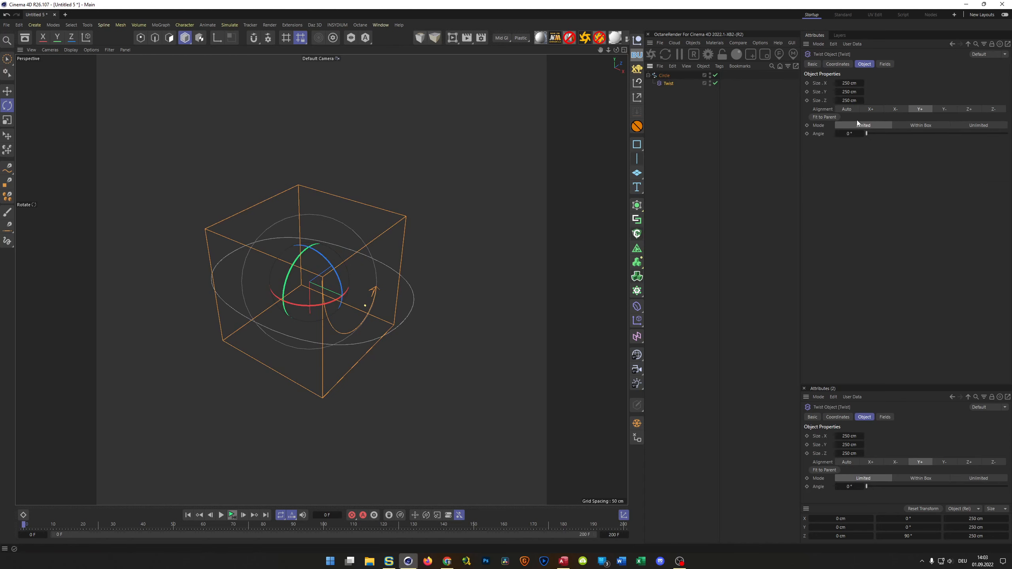
click(871, 109)
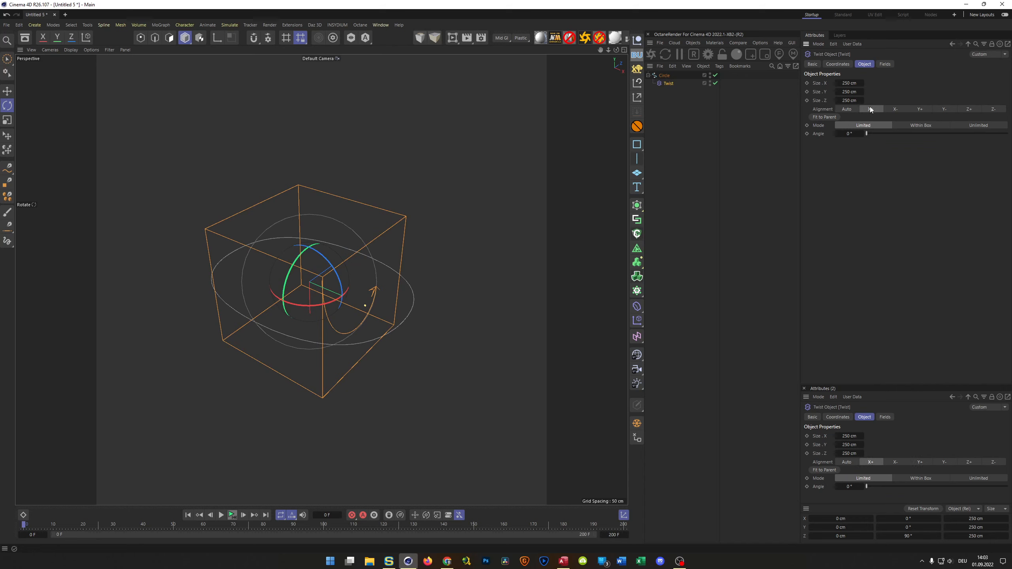
click(823, 117)
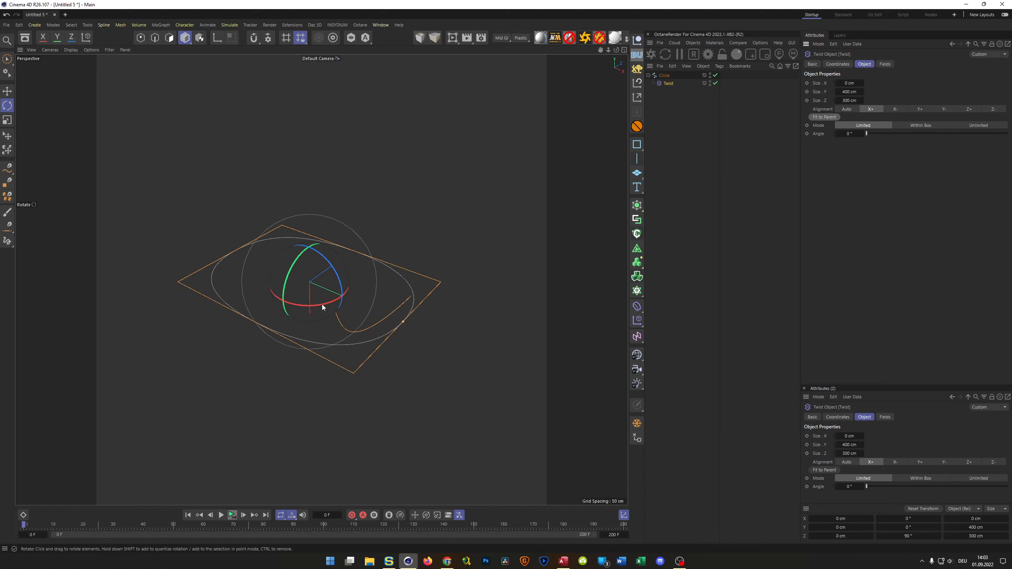
Set the Twist deformer's angle to 90° and hide its cage in the viewport and renderer.
click(847, 133)
text(90)
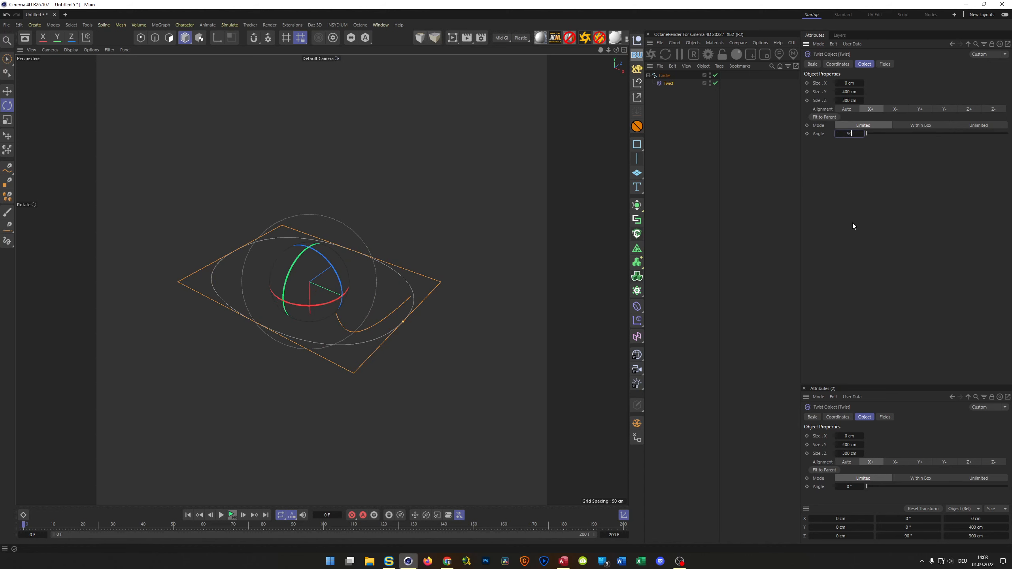
key(Return)
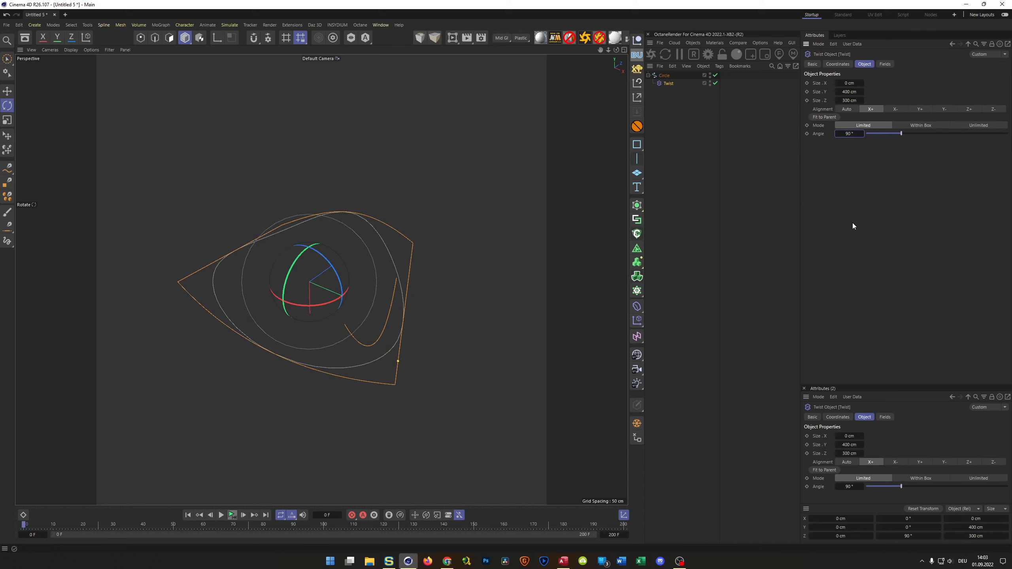
alt+click(710, 85)
alt+click(710, 85)
click(693, 119)
mouse_move(341, 291)
mouse_down()
mouse_move(398, 291)
mouse_move(446, 311)
mouse_move(368, 280)
mouse_move(393, 303)
mouse_move(362, 292)
mouse_move(349, 302)
mouse_up()
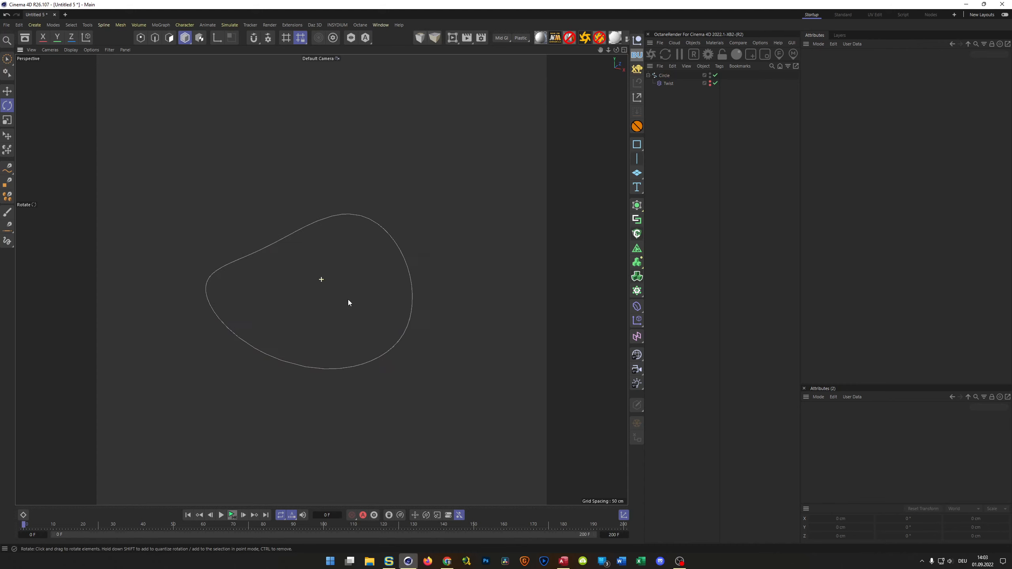
Rotate the twisted circle spline's pitch to -45° in the front view and return to the perspective view.
middle_click(408, 365)
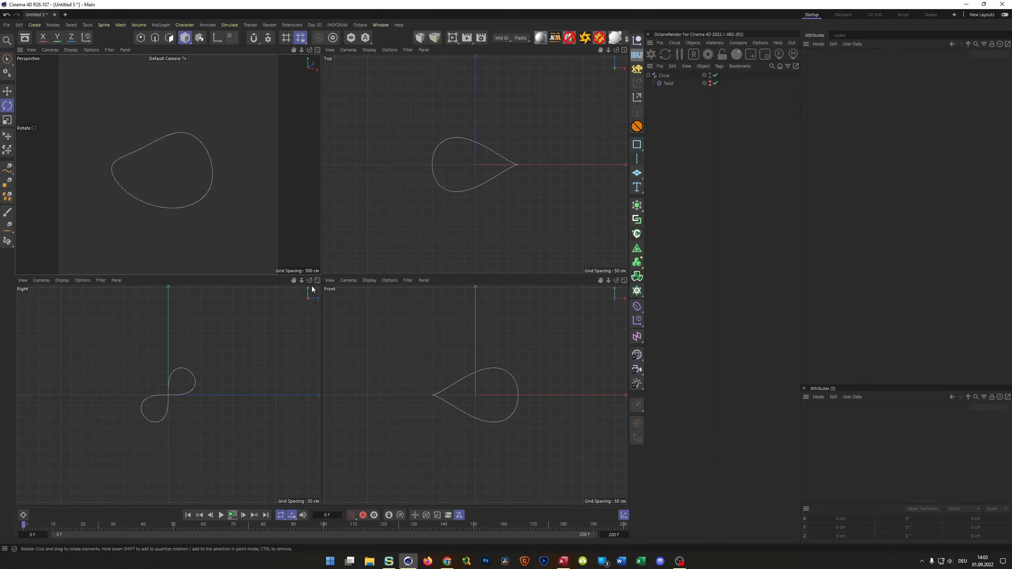
middle_click(470, 371)
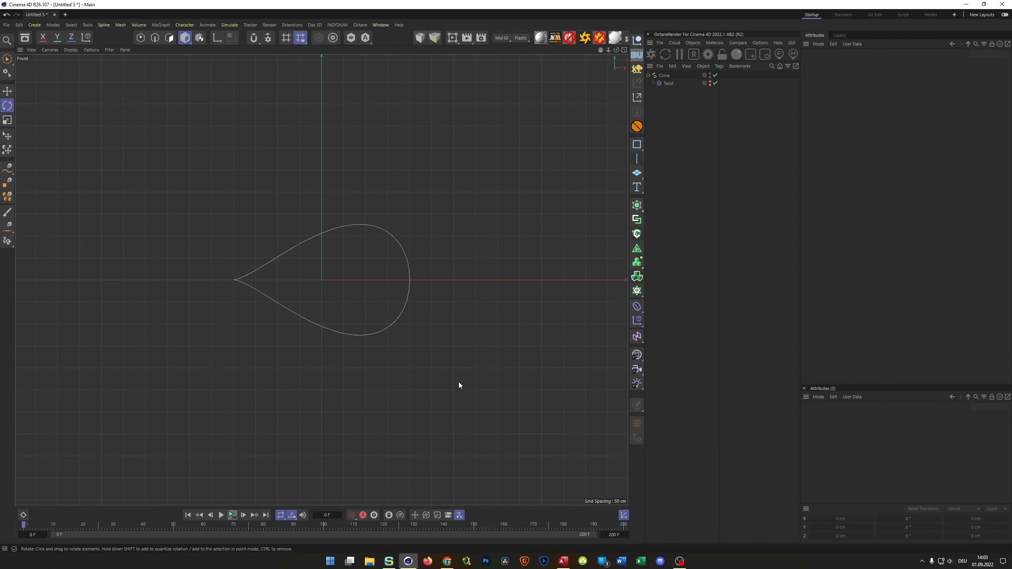
click(664, 75)
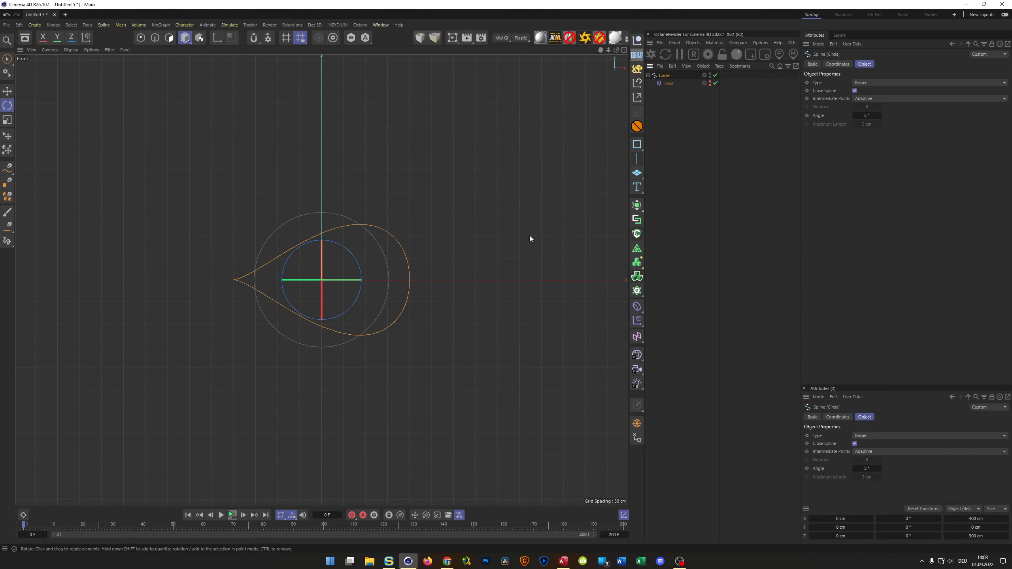
drag(322, 273, 319, 241)
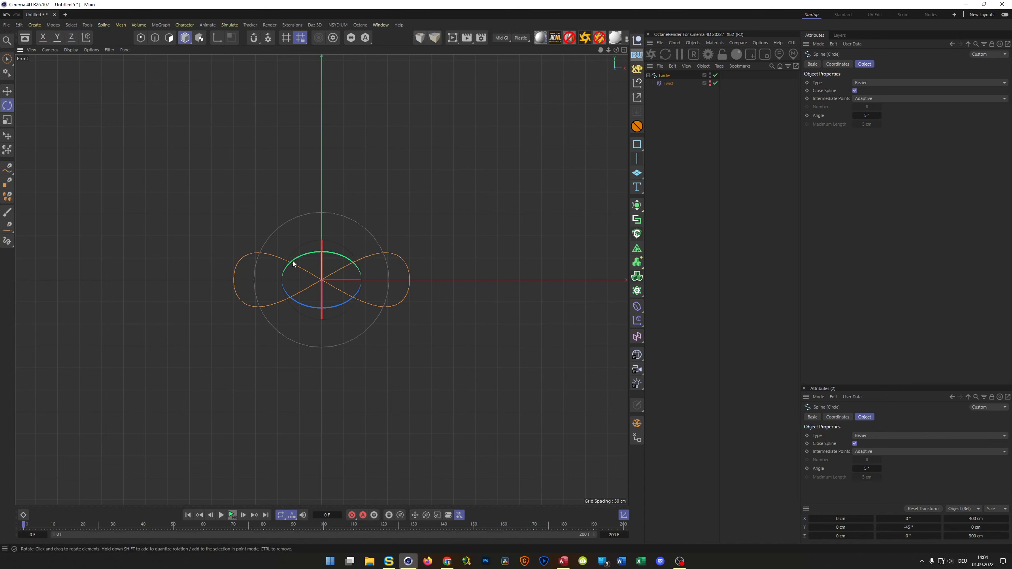
middle_click(156, 130)
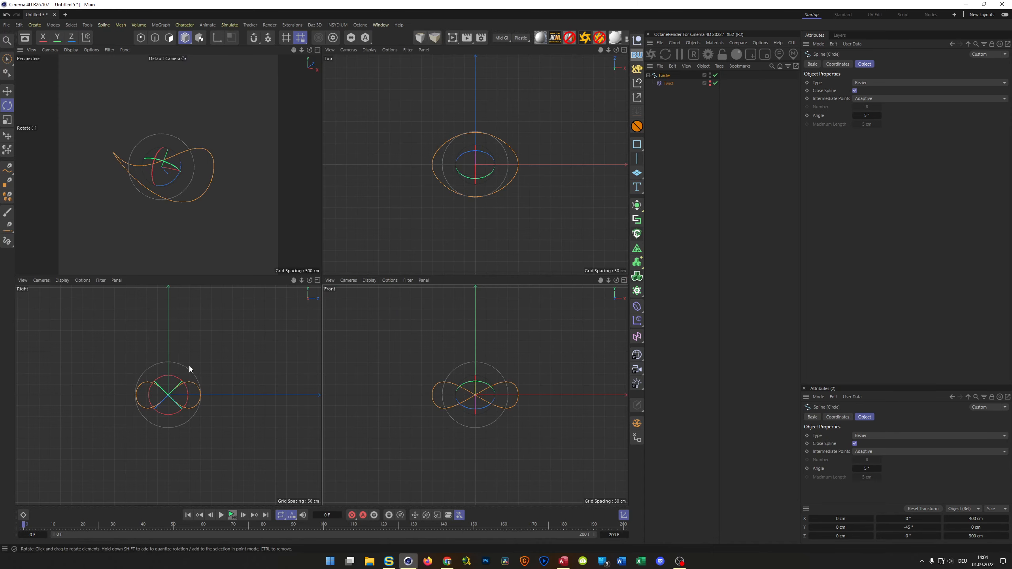
middle_click(203, 226)
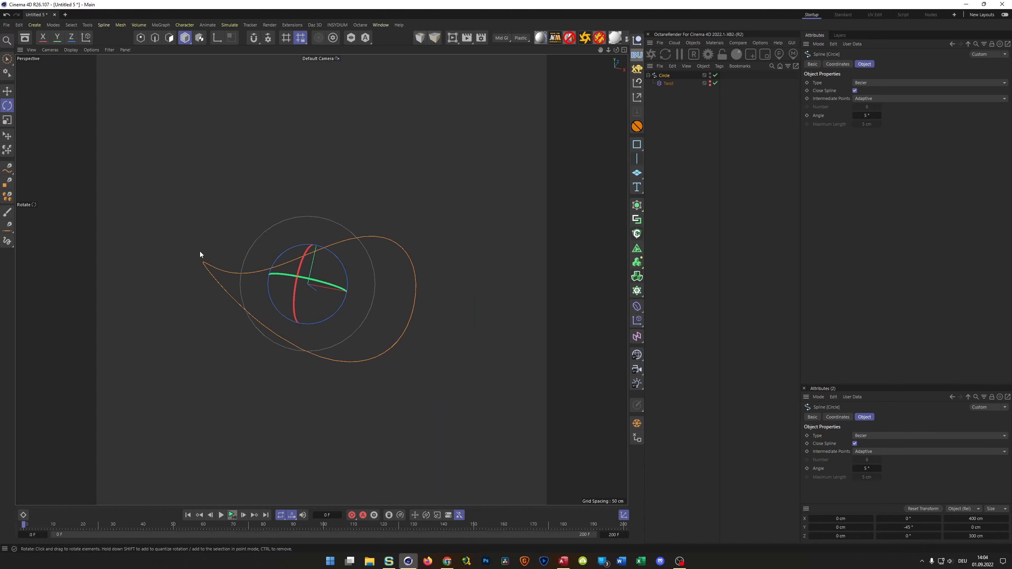
Add a second circle spline with a radius of 60 cm as the link's profile.
click(637, 144)
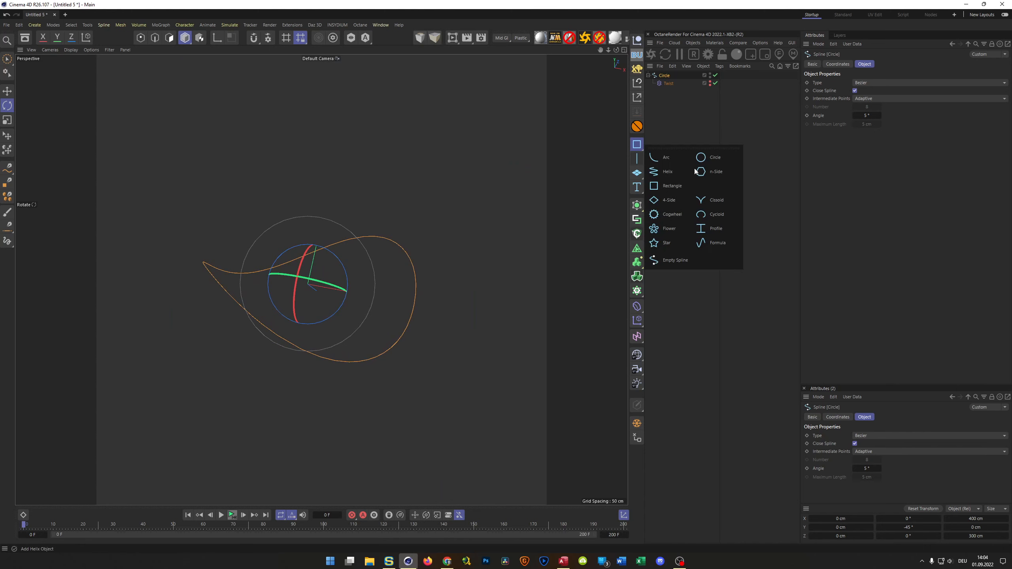
click(713, 157)
click(868, 99)
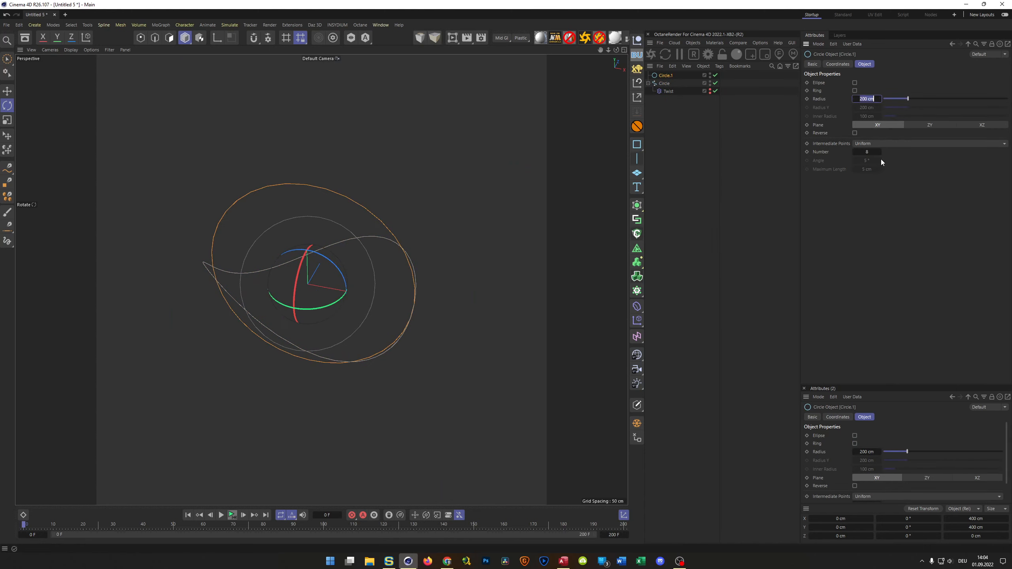
text(60)
key(Return)
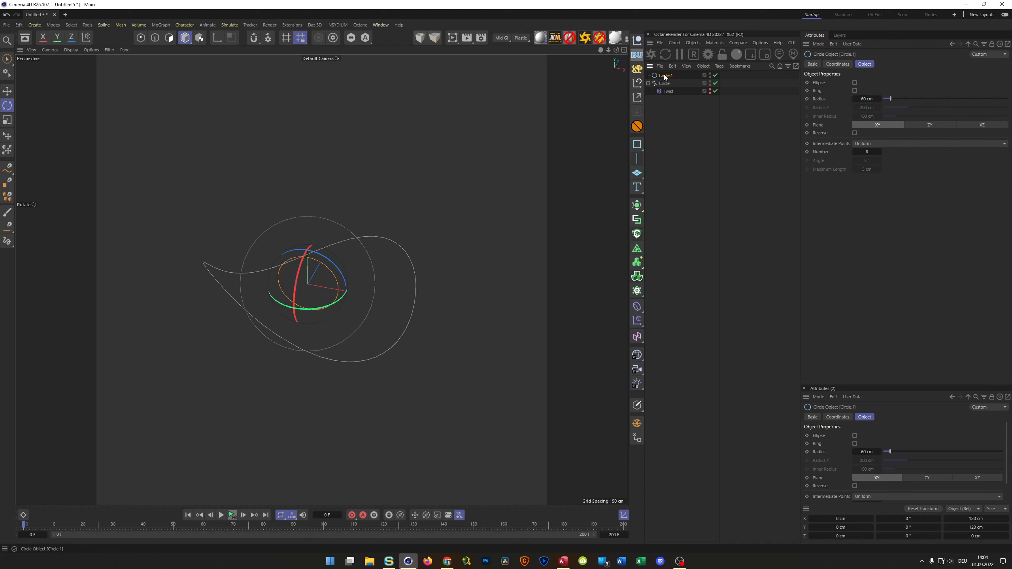
Add a Sweep generator that sweeps the small circle along the twisted circle spline.
click(637, 205)
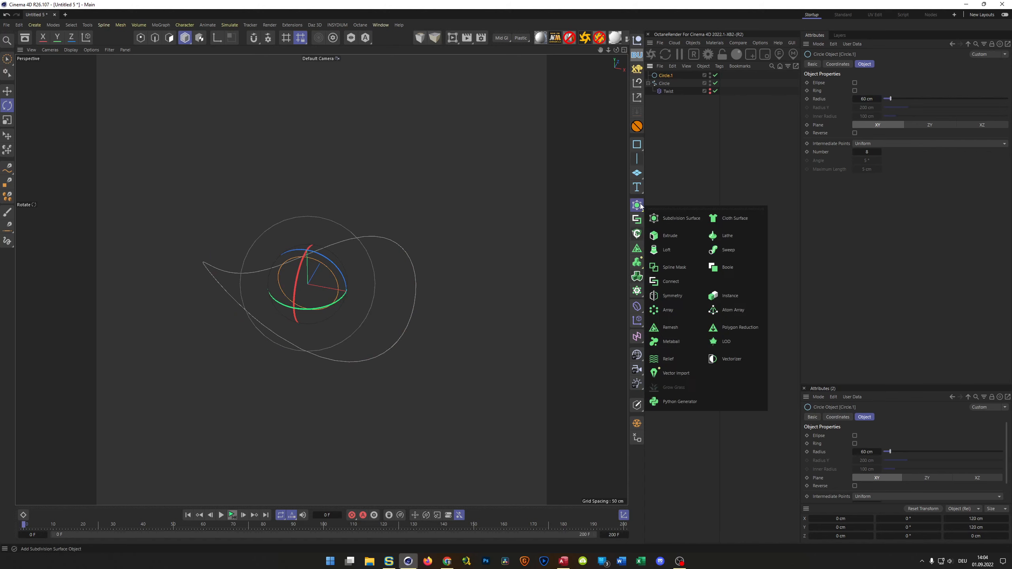
alt+click(728, 249)
drag(669, 88, 670, 87)
mouse_move(472, 234)
alt+mouse_down()
mouse_move(454, 214)
mouse_move(438, 291)
mouse_move(422, 270)
mouse_move(455, 242)
alt+mouse_up()
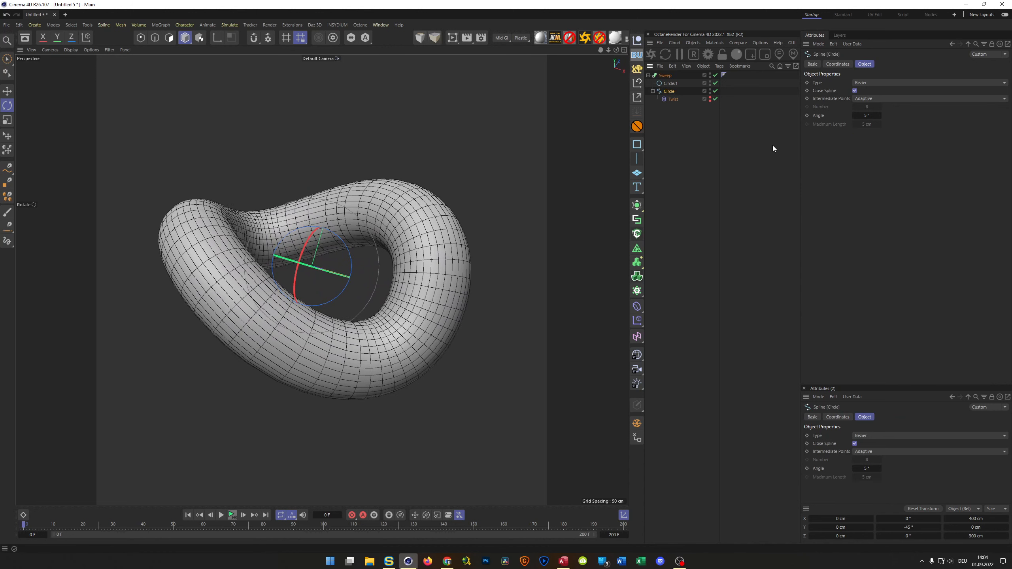
Set the path spline's intermediate points to Uniform with a number of 4.
click(861, 98)
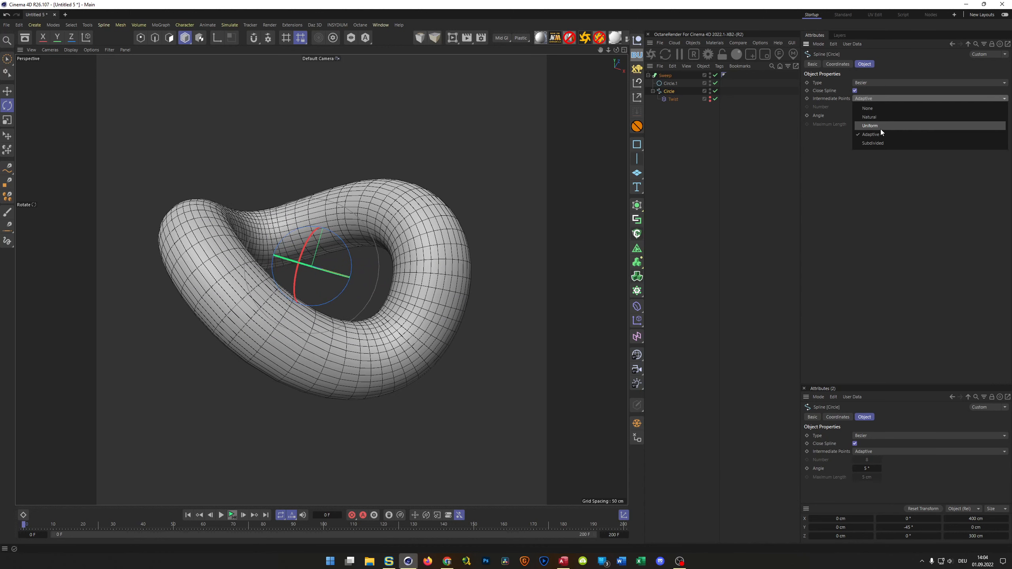
click(881, 128)
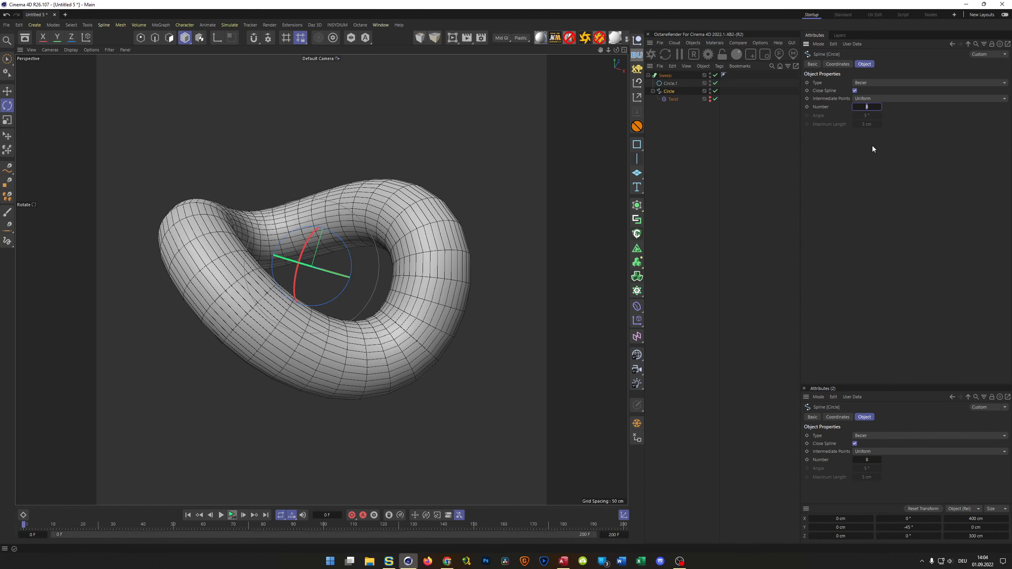
text(4)
key(Return)
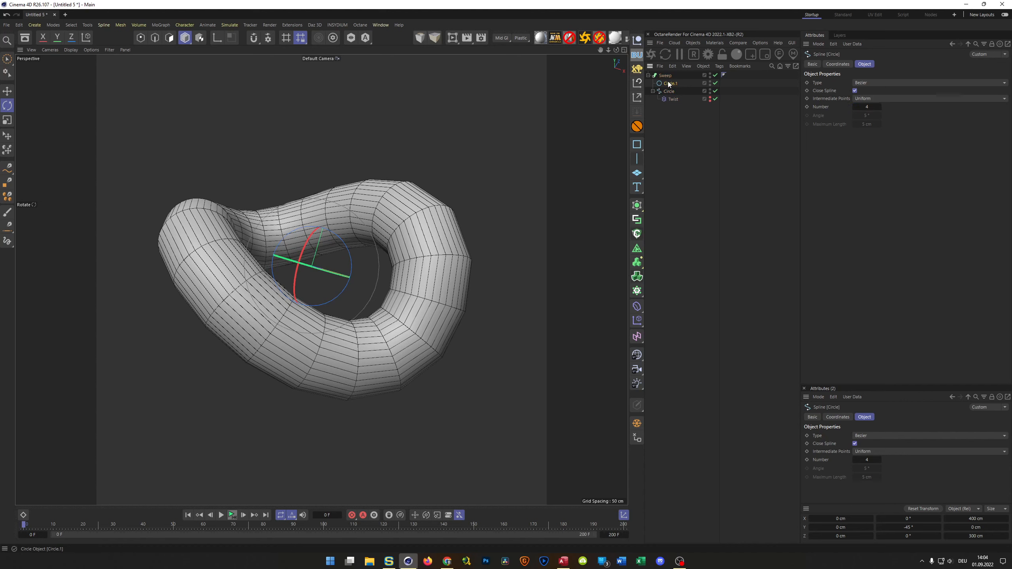
Reduce the profile circle's intermediate points number to 1.
click(668, 83)
click(860, 151)
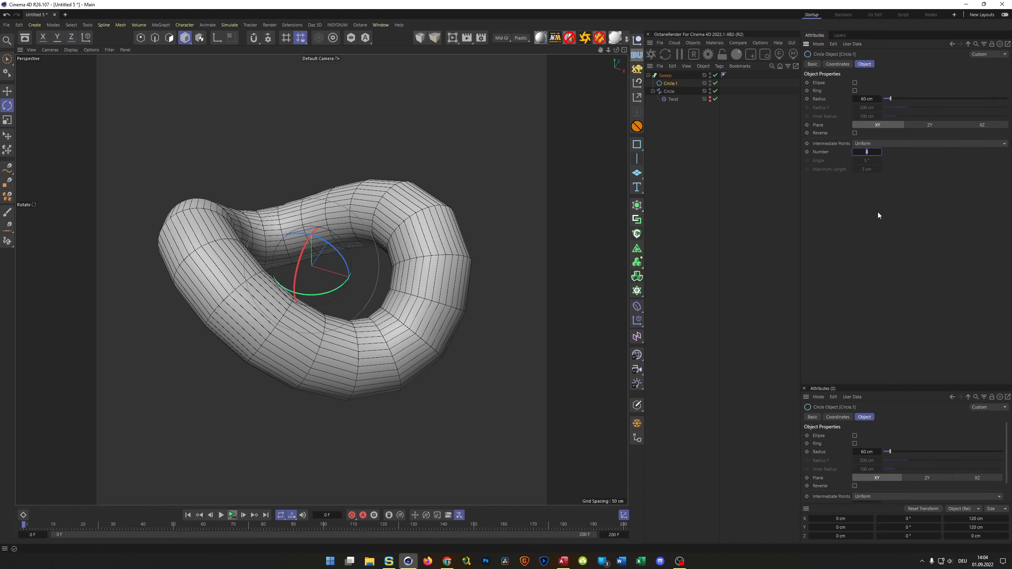
key(Return)
alt+drag(453, 265, 432, 287)
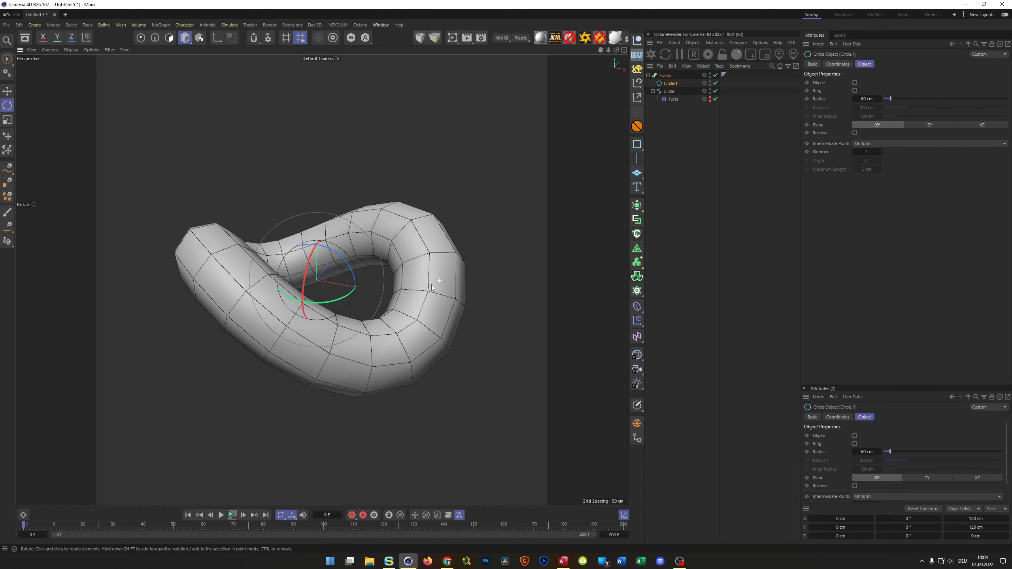
Select the Sweep object and view the favorites in the Asset Browser, closing the browser again.
click(667, 75)
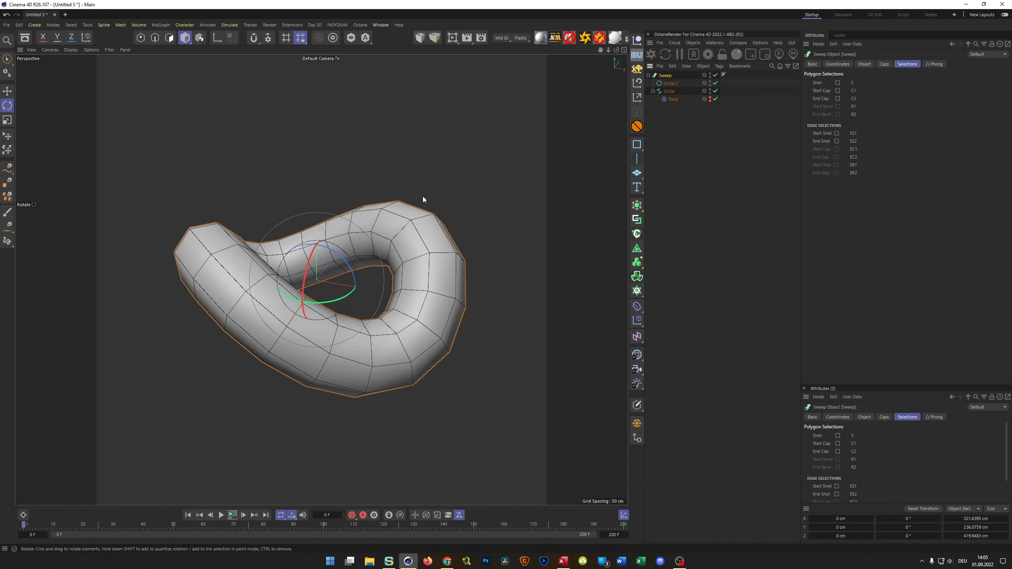
click(25, 41)
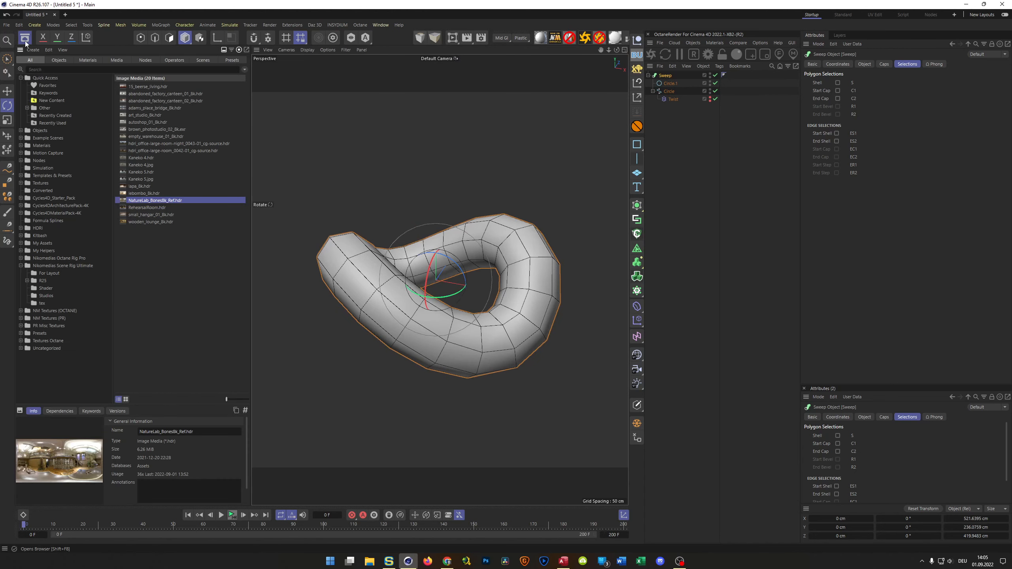
click(48, 85)
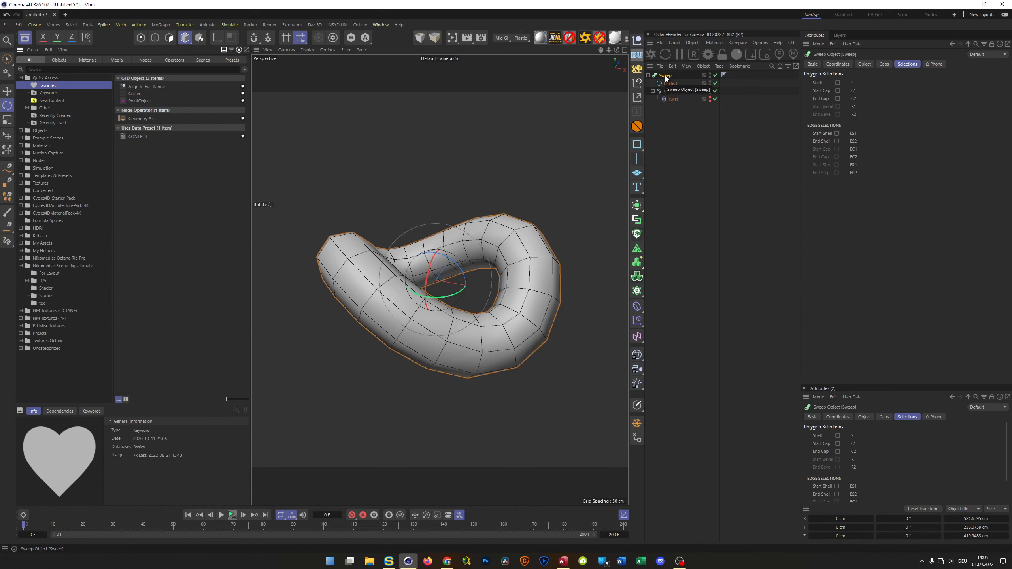
click(24, 38)
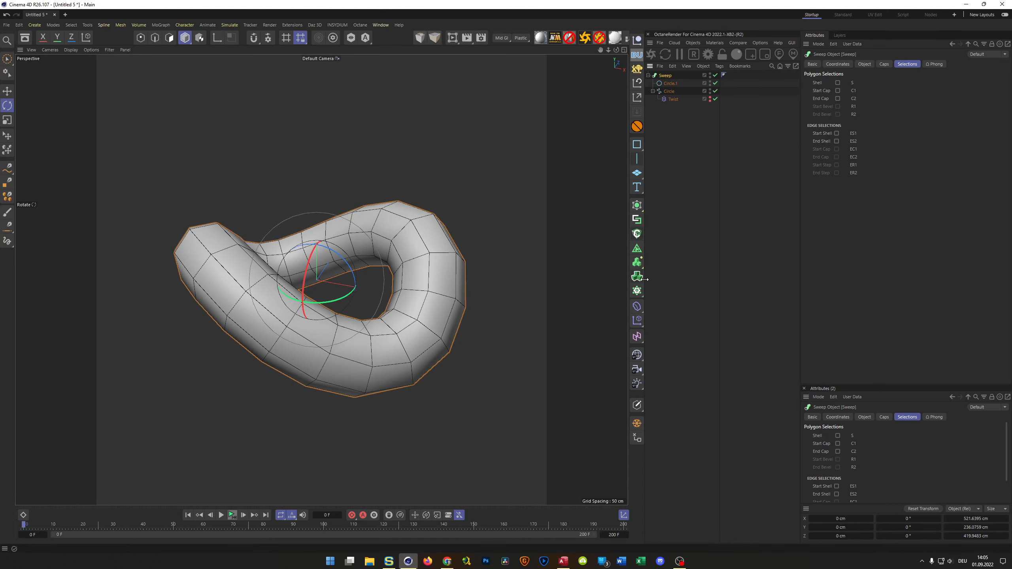
Create a polygon copy of the Sweep's current state and disable and hide the original generator.
click(638, 425)
click(715, 75)
alt+double_click(710, 76)
click(648, 76)
Delete all selection tags from the polygon Sweep, keeping only its UV and Phong tags.
click(739, 83)
shift+click(794, 83)
key(Delete)
drag(770, 120, 737, 79)
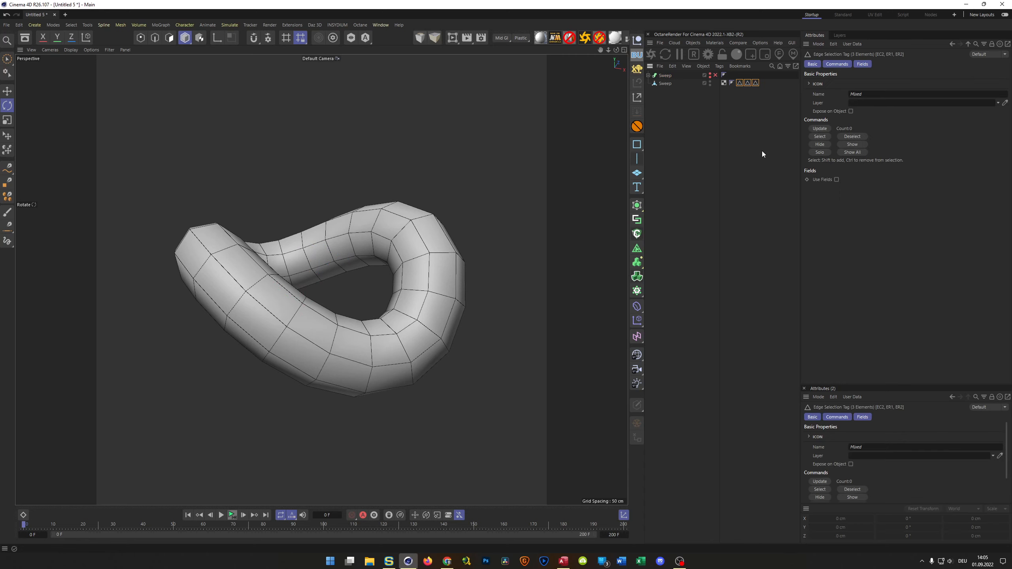
key(Delete)
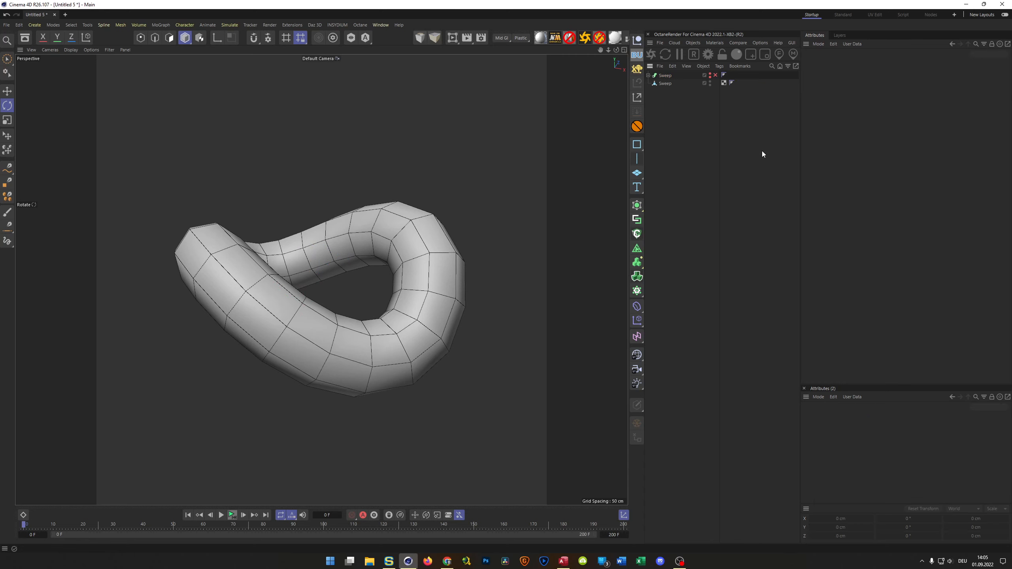
Show the link in the right view and select the polygon Sweep in polygon mode.
mouse_move(338, 320)
mouse_down()
mouse_move(350, 293)
mouse_move(330, 313)
mouse_up()
middle_click(331, 314)
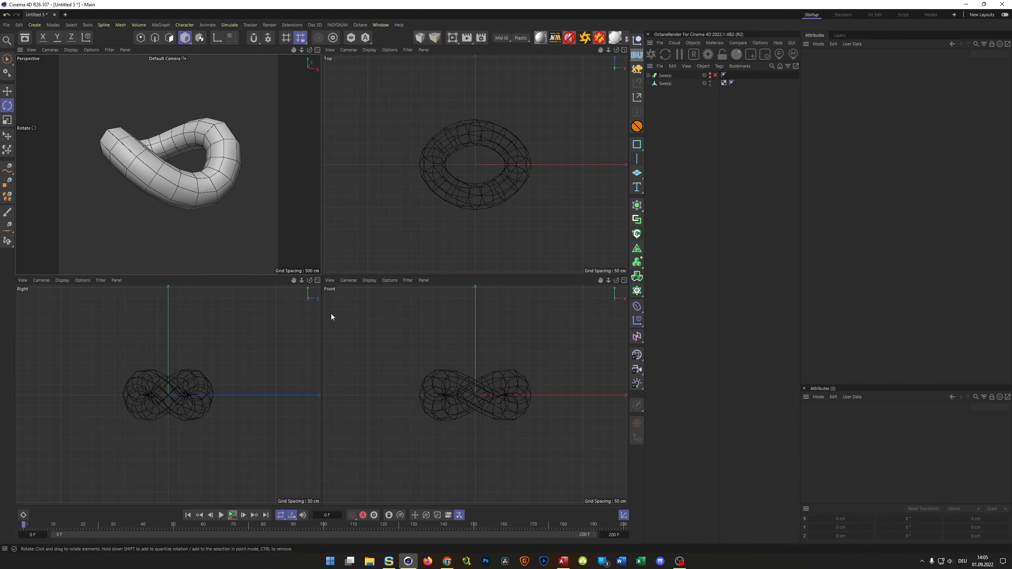
middle_click(269, 359)
alt+right_drag(329, 278, 331, 277)
alt+middle_drag(331, 277, 320, 288)
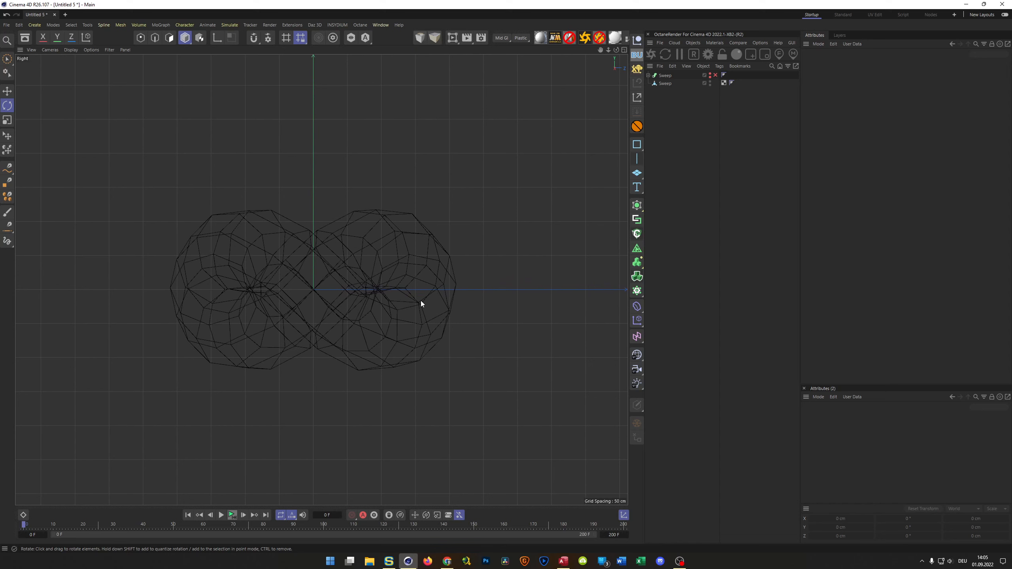
key(Return)
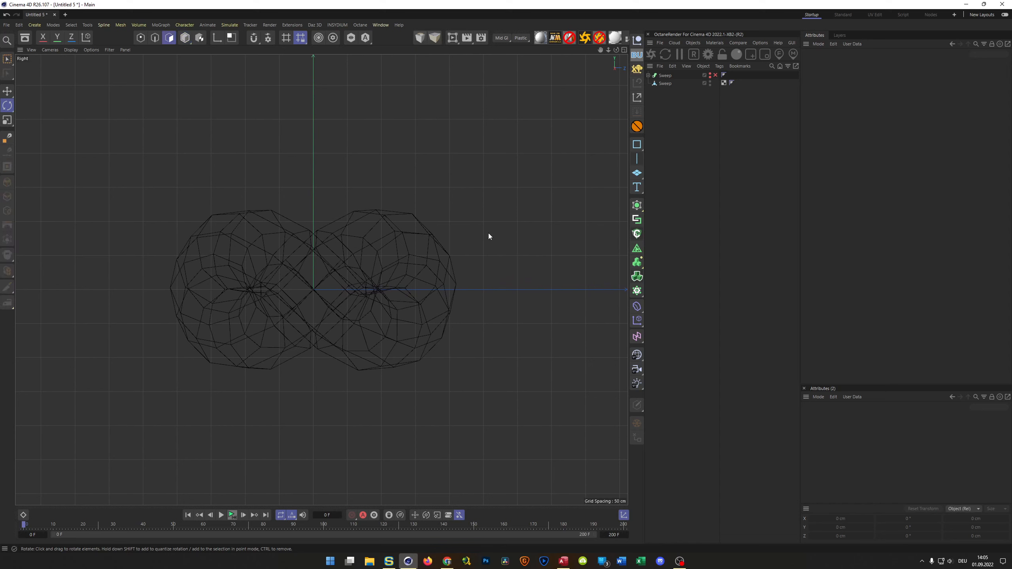
click(665, 83)
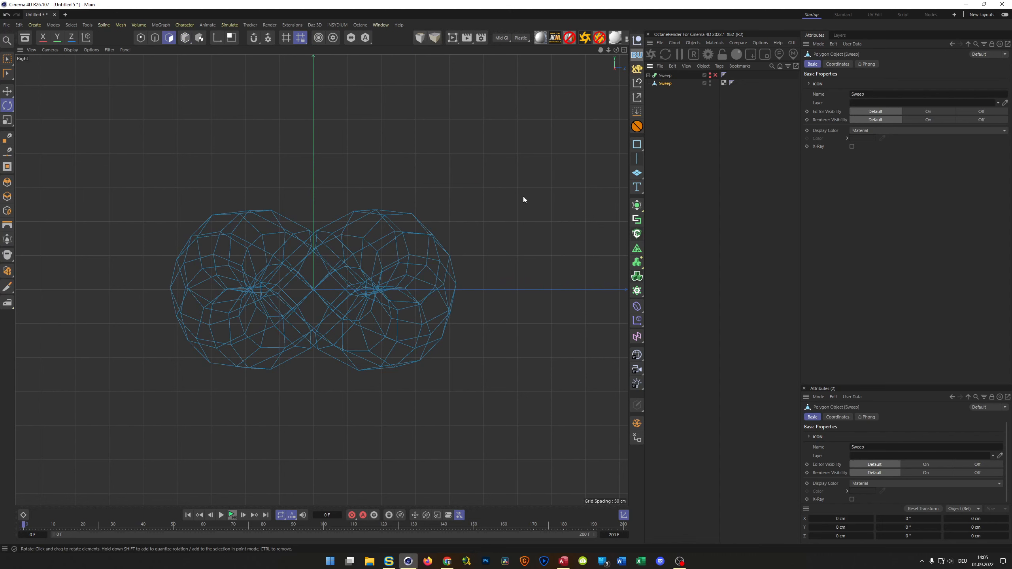
Select the polygons along the link's upper edge with Rectangle Selection and Tolerant Selection enabled, and show all four views.
key(0)
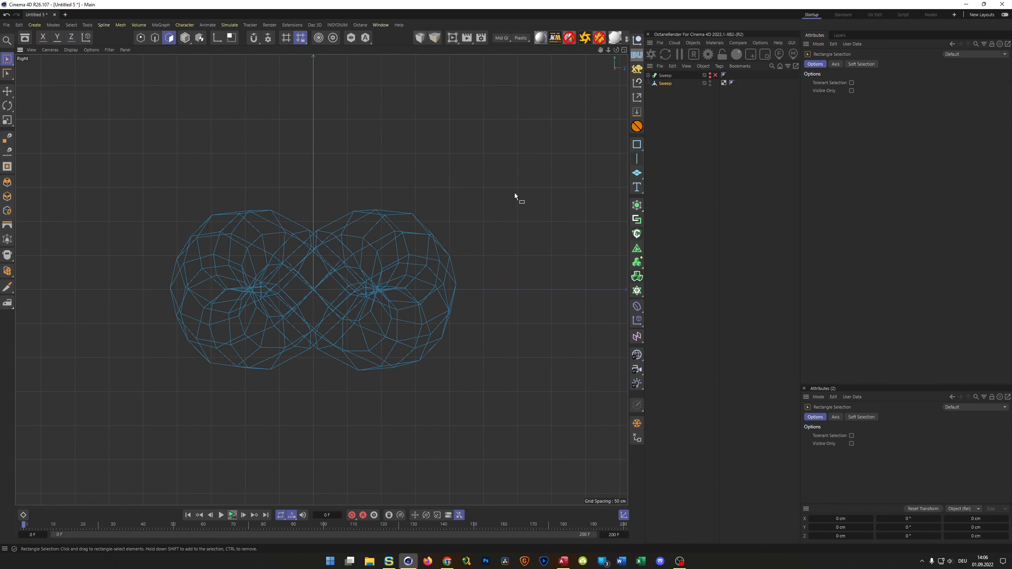
click(851, 83)
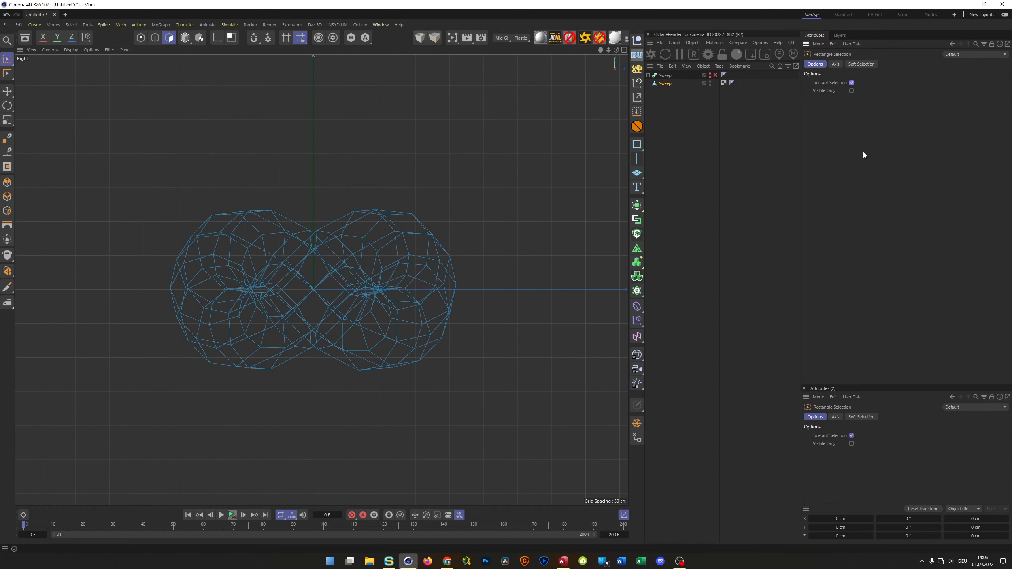
drag(121, 116, 466, 222)
middle_click(532, 248)
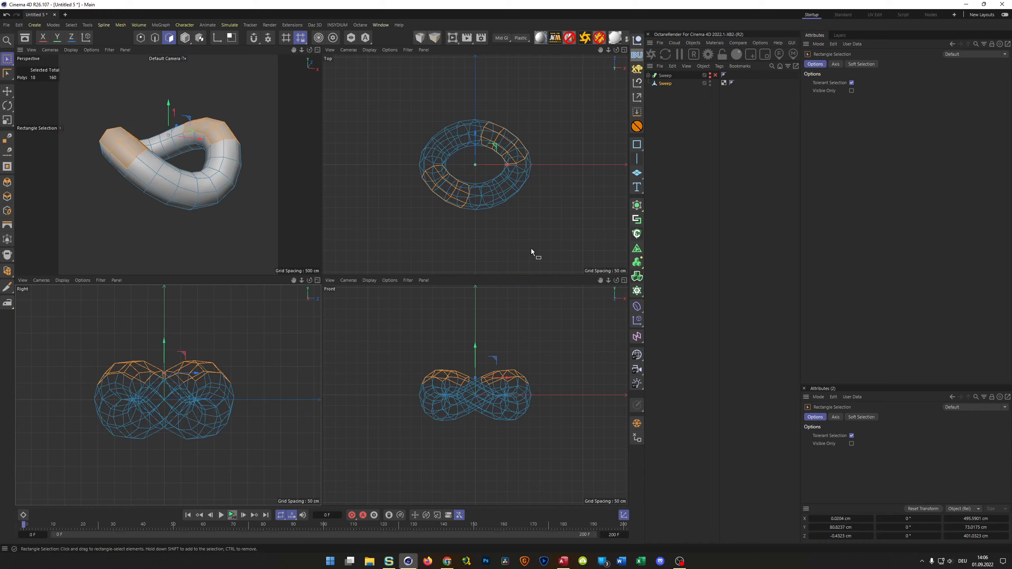
Try to flatten the selected upper polygons with the Flatten tool at 100% strength in Best Fit mode, and compare the views.
middle_click(253, 227)
alt+drag(431, 251, 385, 247)
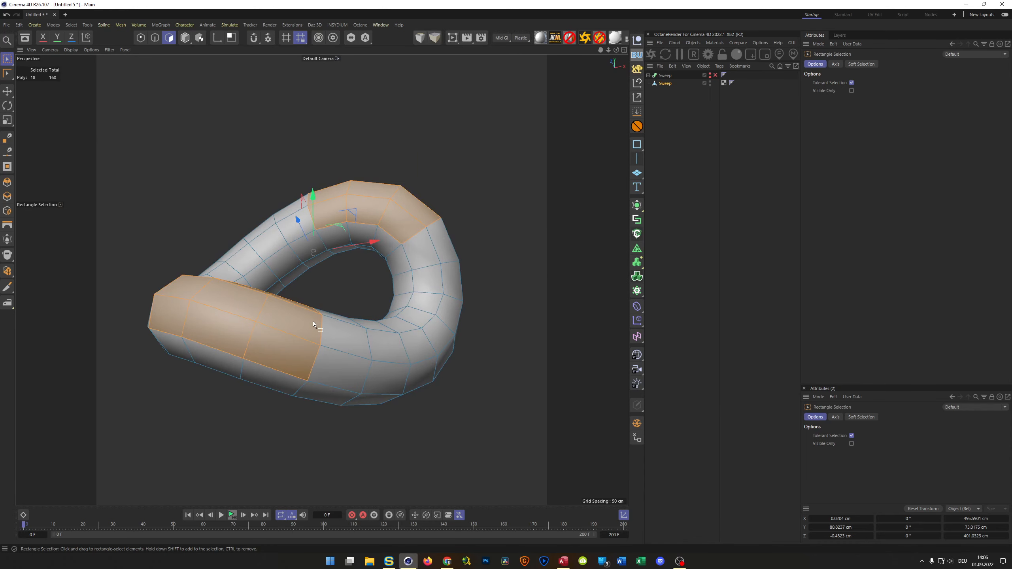
alt+drag(308, 318, 461, 308)
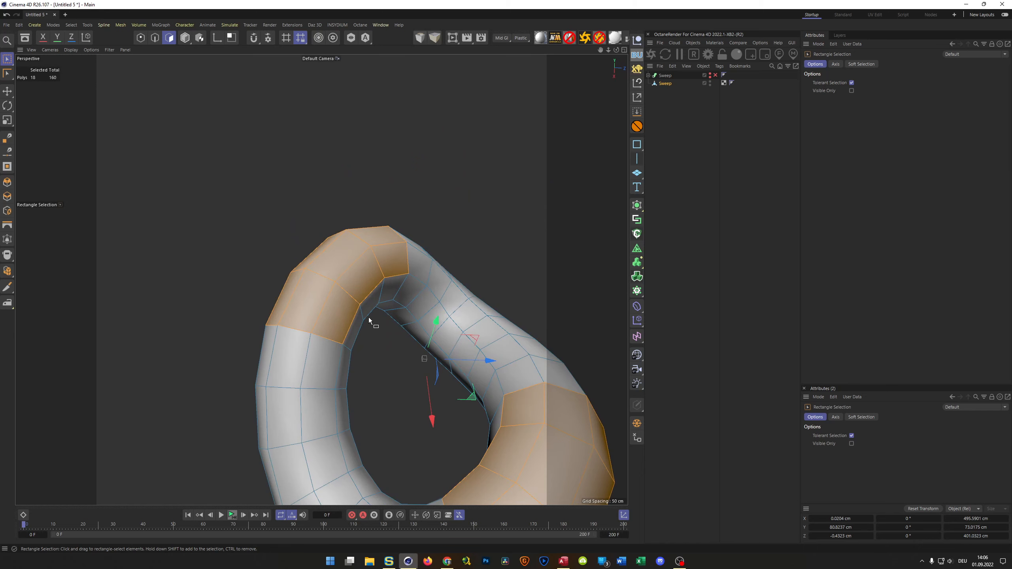
alt+drag(373, 288, 396, 270)
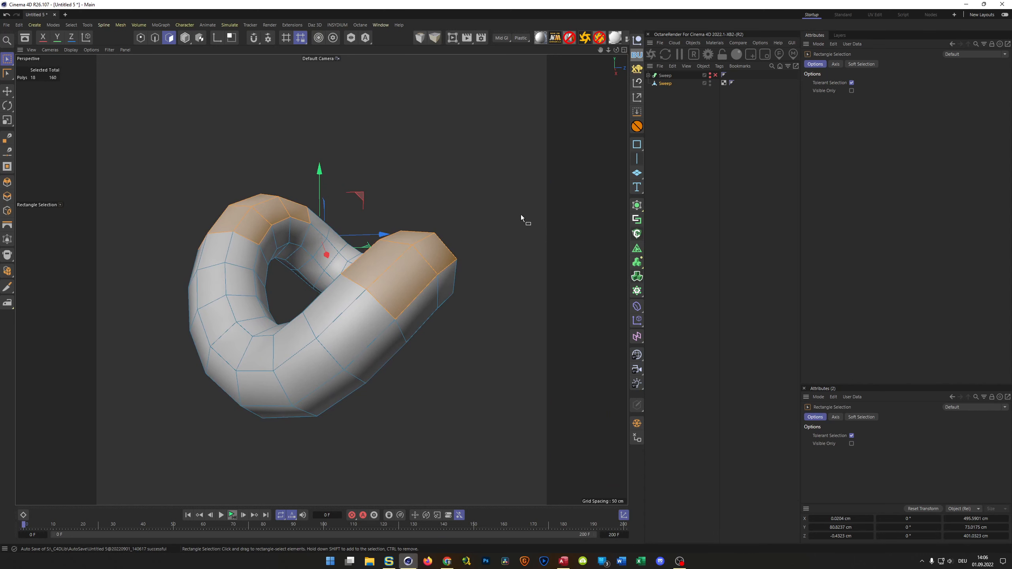
right_click(504, 160)
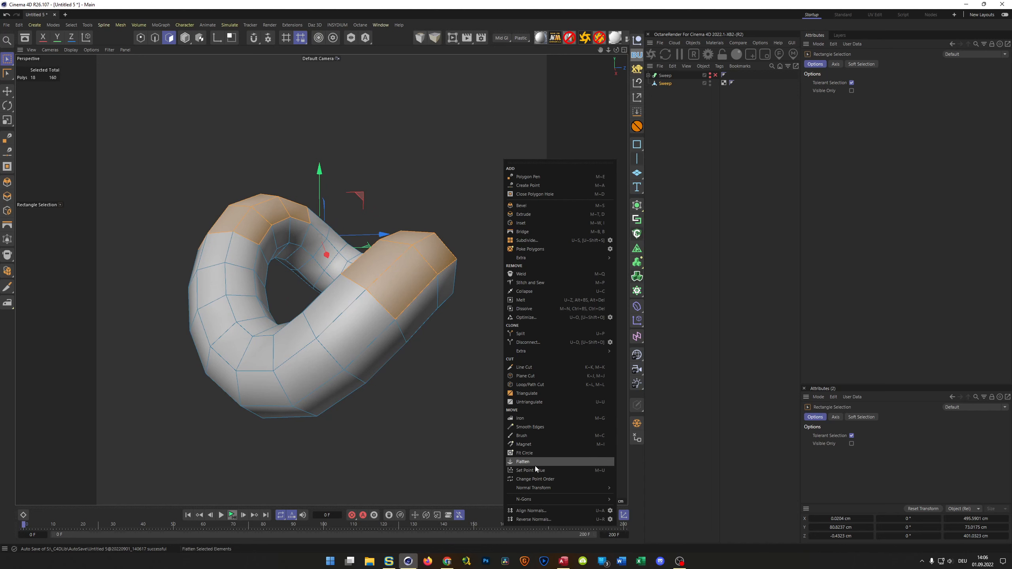
click(522, 462)
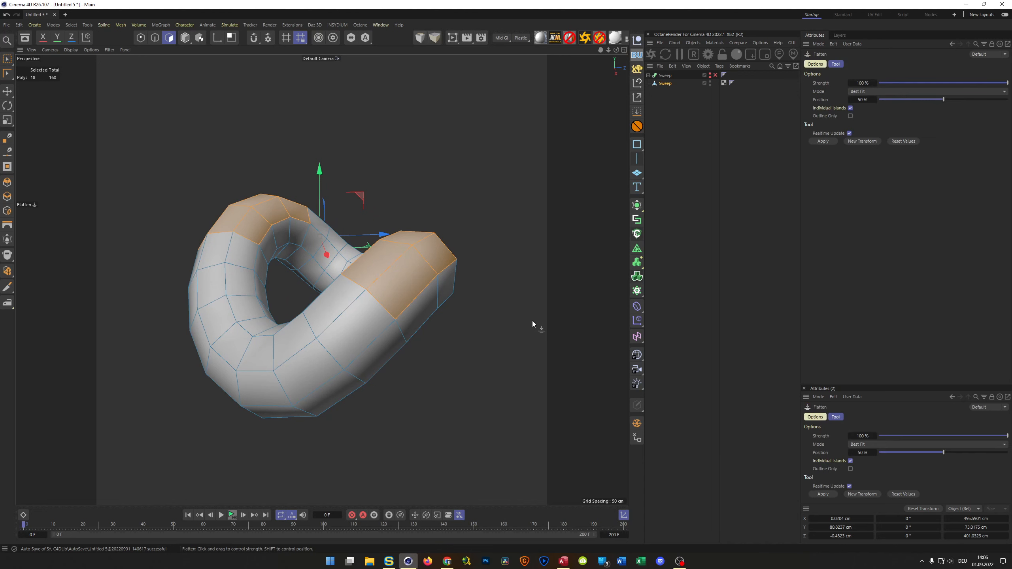
drag(468, 350, 526, 350)
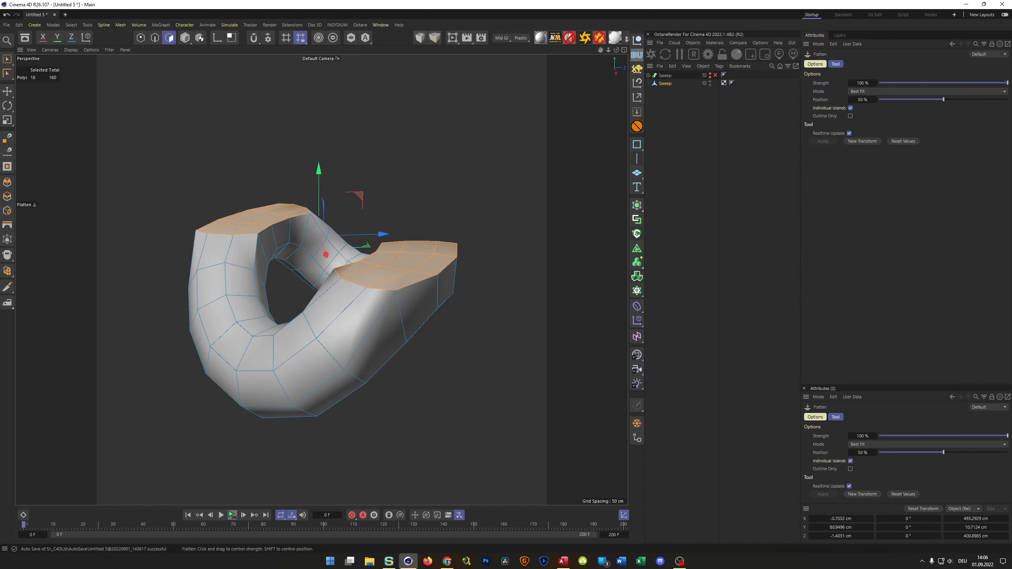
middle_click(471, 351)
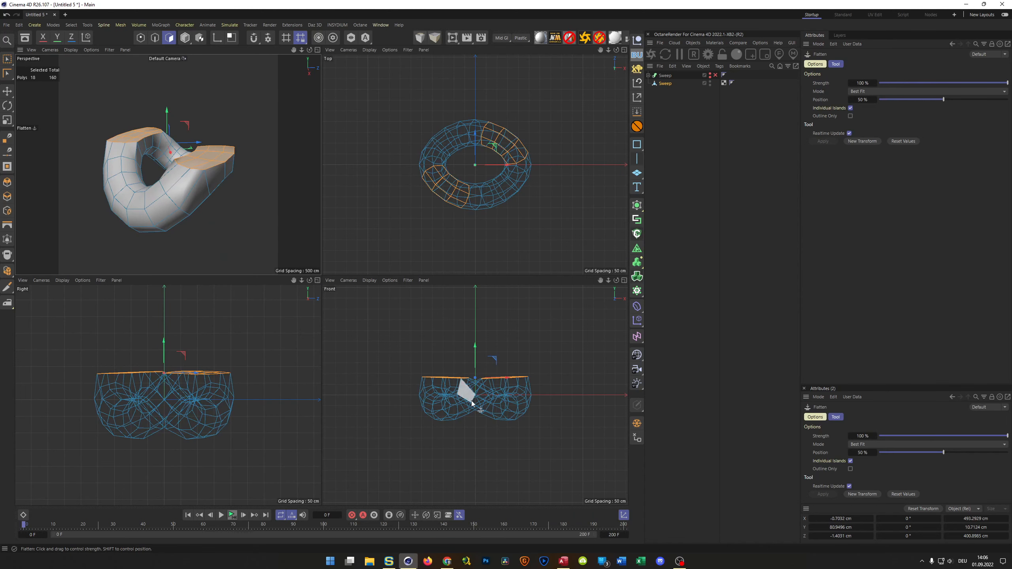
scroll(514, 384, up, 3)
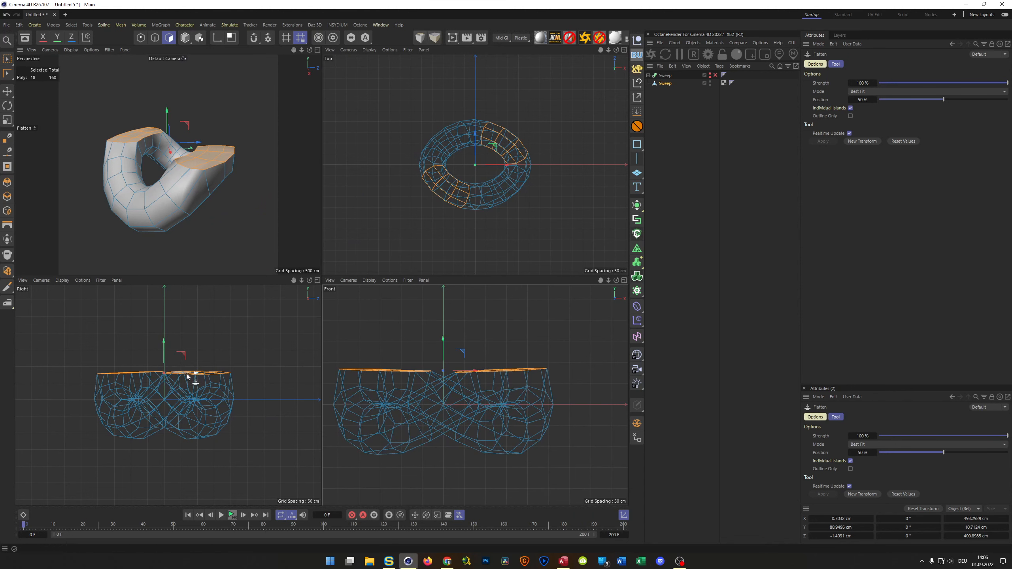
middle_click(238, 231)
middle_click(423, 337)
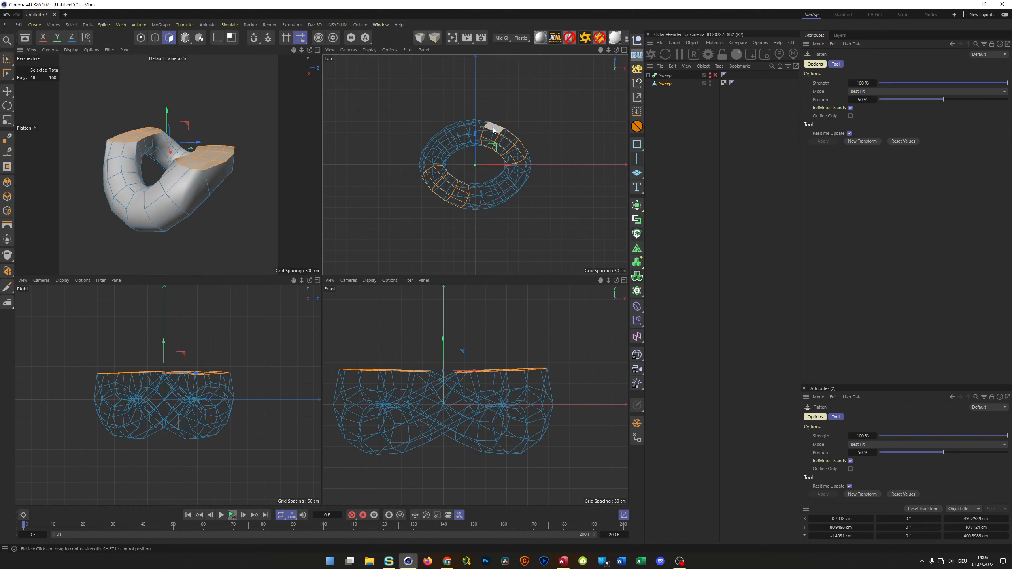
Try the Flatten tool's View mode on the selected upper polygons, check the edges, and undo the flattening.
click(877, 92)
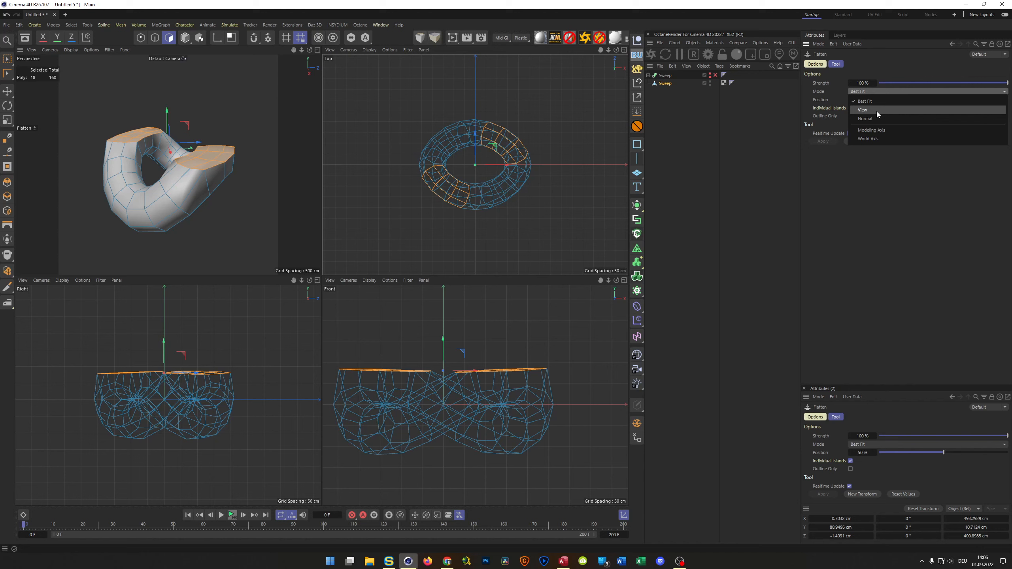
click(876, 110)
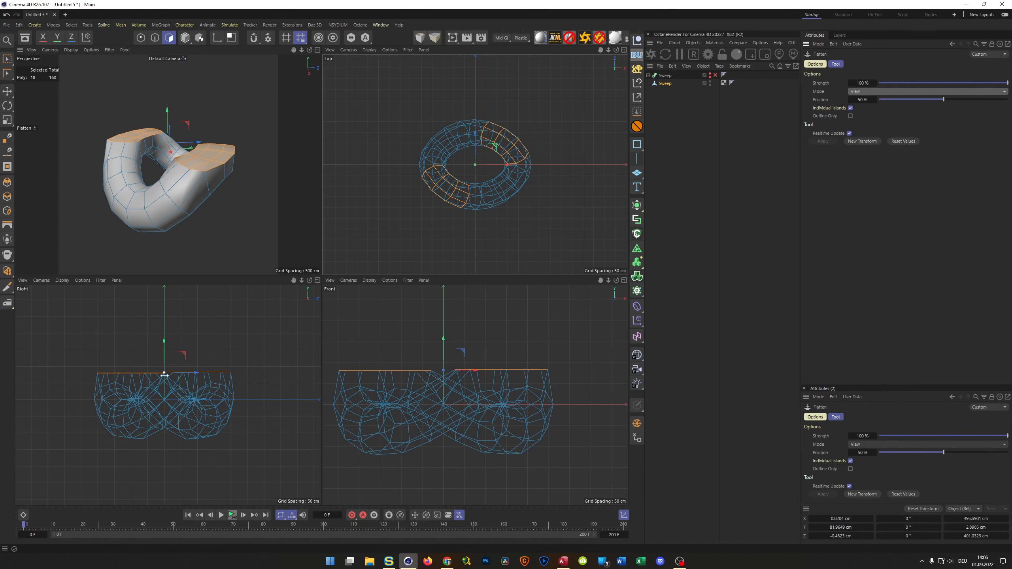
scroll(158, 374, up, 3)
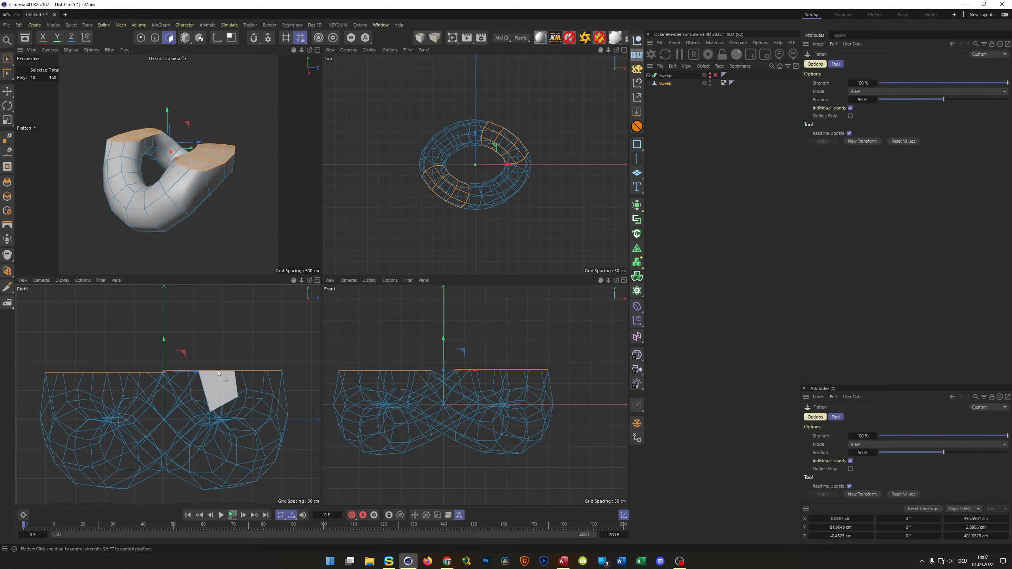
scroll(197, 369, down, 3)
middle_click(223, 244)
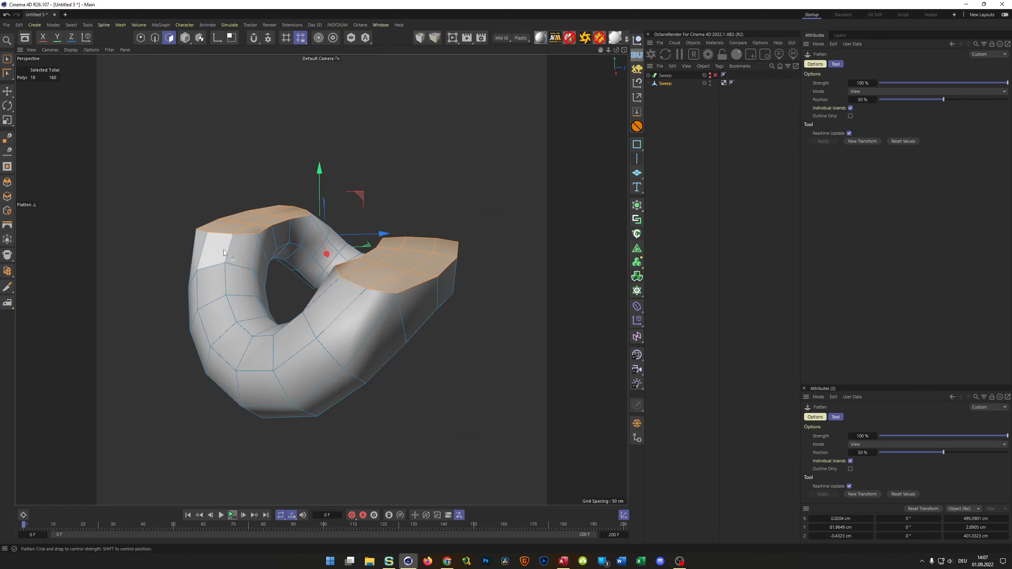
key(ctrl+z)
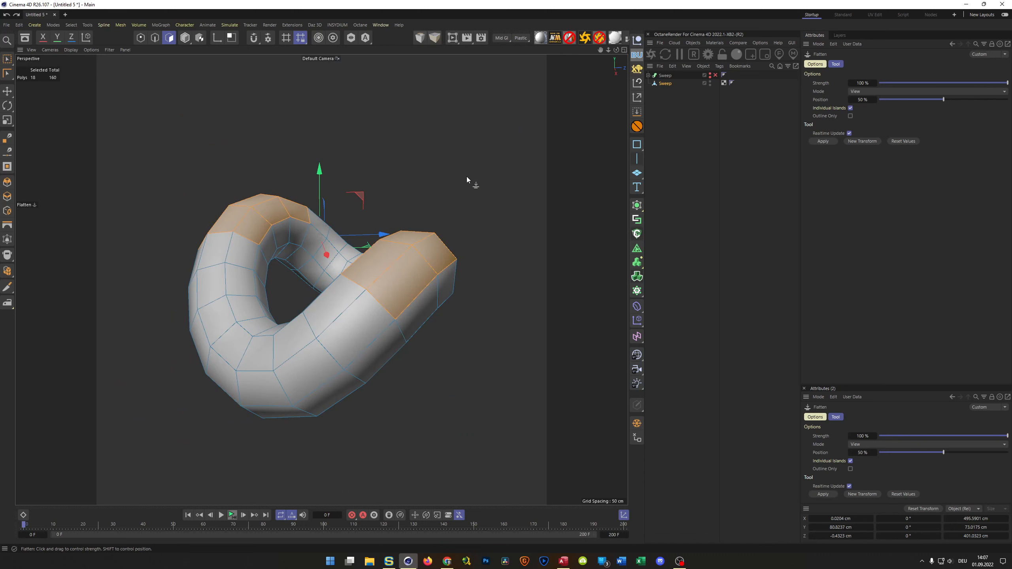
Set the Scale tool's modeling axis to Y -100% and scale the selected upper polygons flat in height.
key(t)
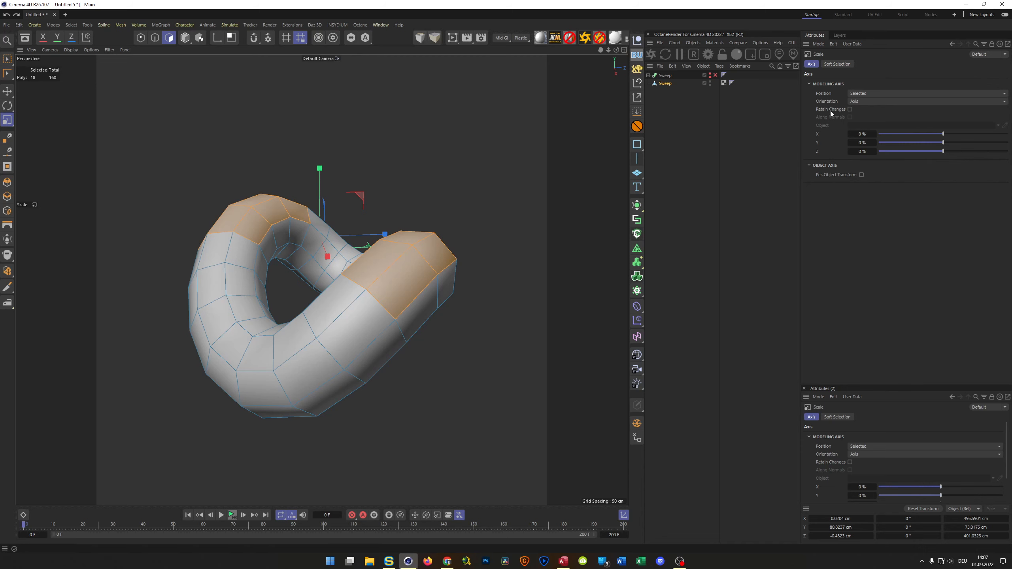
drag(941, 142, 780, 151)
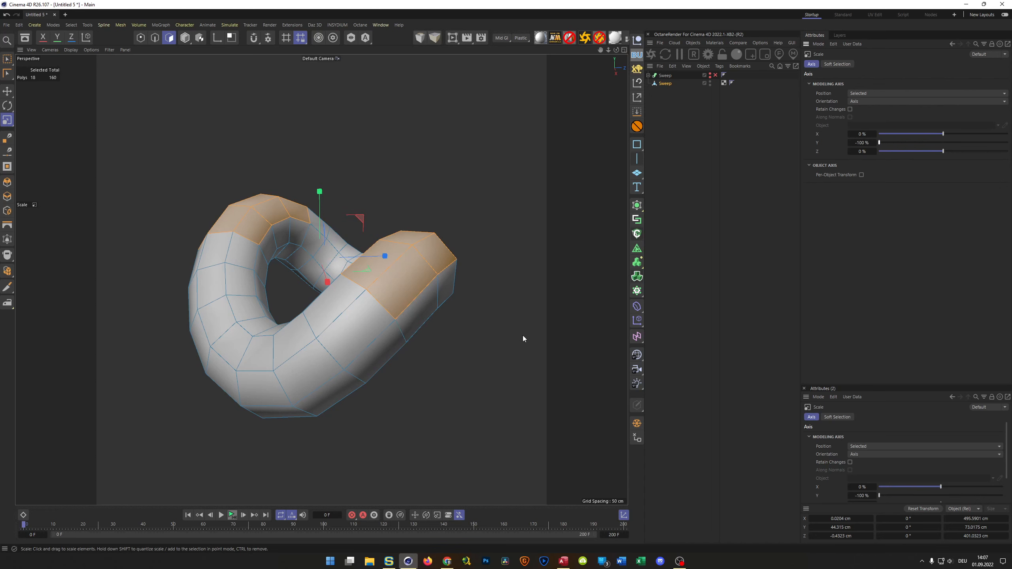
drag(319, 191, 322, 258)
alt+drag(399, 273, 470, 287)
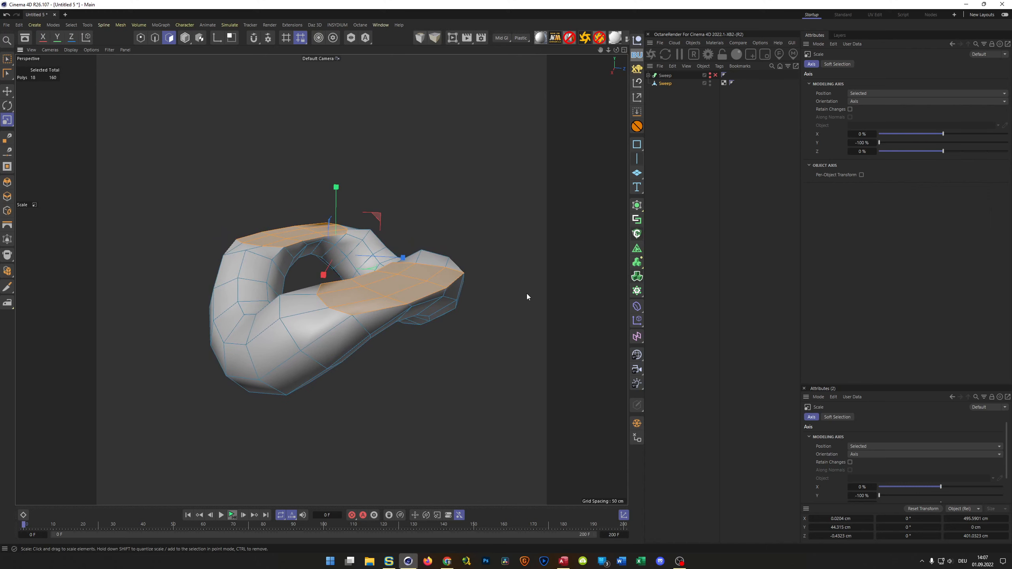
Move the flattened upper polygons up to a Y position of 69.315 cm and inset them by 5 cm.
key(e)
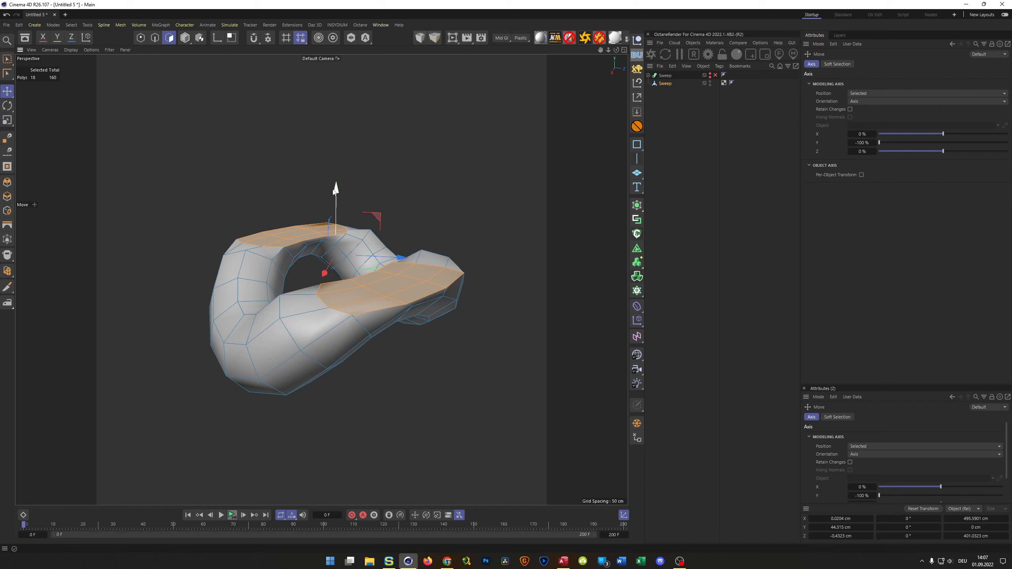
drag(336, 188, 337, 173)
mouse_move(435, 293)
alt+mouse_down()
mouse_move(533, 313)
mouse_move(467, 261)
mouse_move(408, 265)
mouse_move(375, 289)
mouse_move(424, 277)
alt+mouse_up()
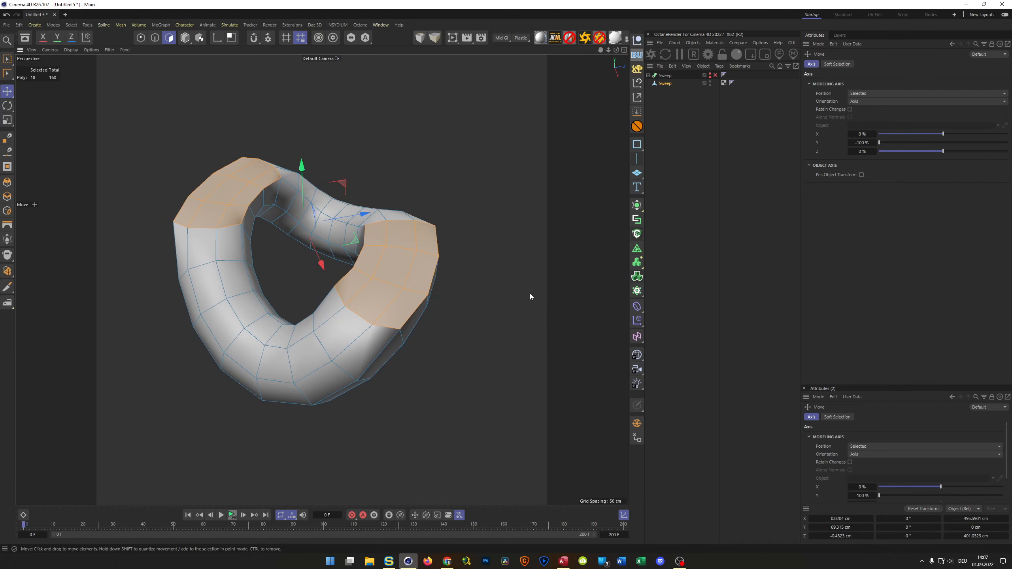
key(i)
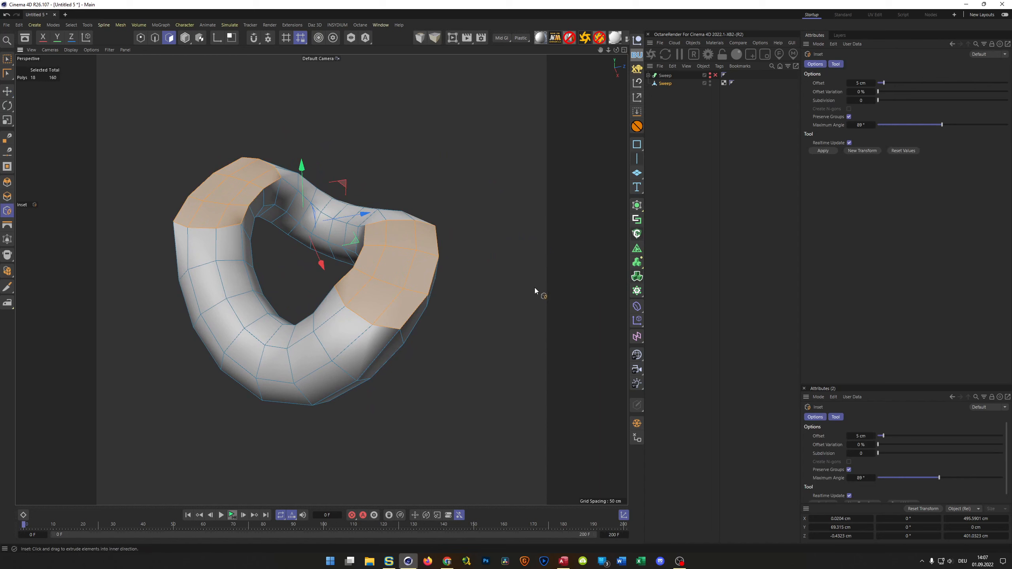
click(822, 151)
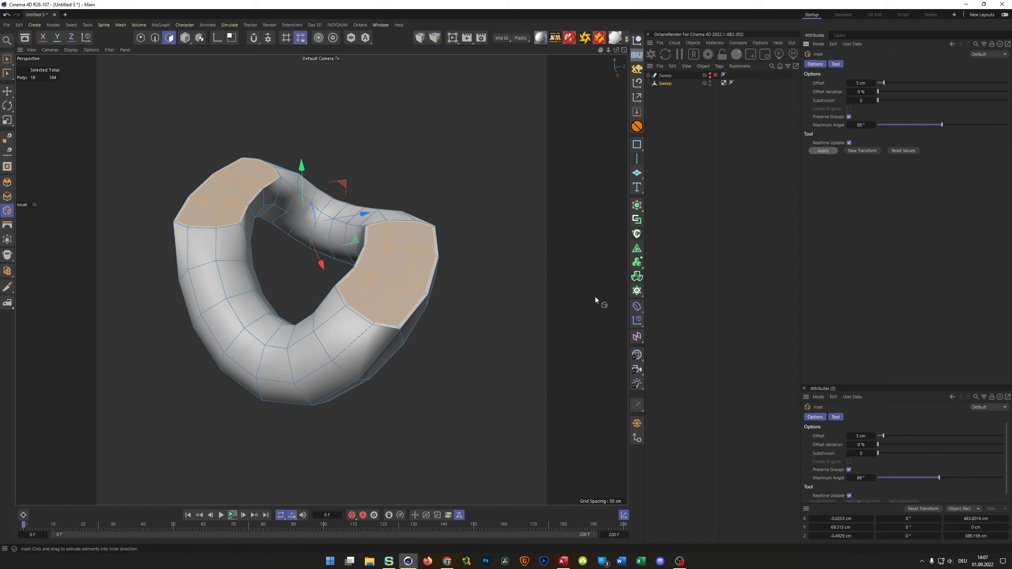
Put the polygon Sweep under a Subdivision Surface and display it with isoparms to check the smoothed link.
key(Return)
alt+drag(359, 313, 411, 279)
click(671, 84)
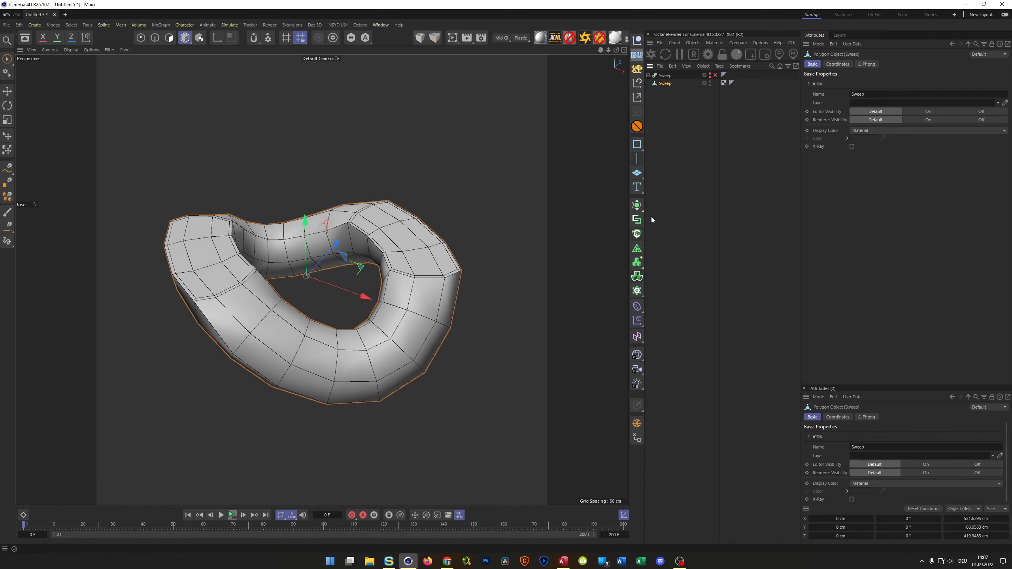
alt+click(637, 205)
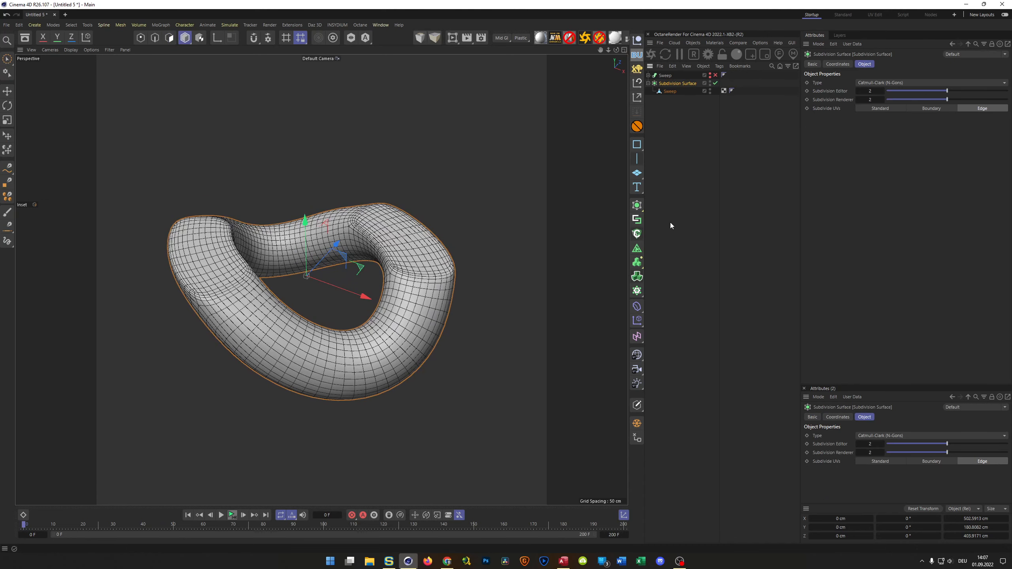
key(n)
key(i)
alt+drag(580, 237, 391, 280)
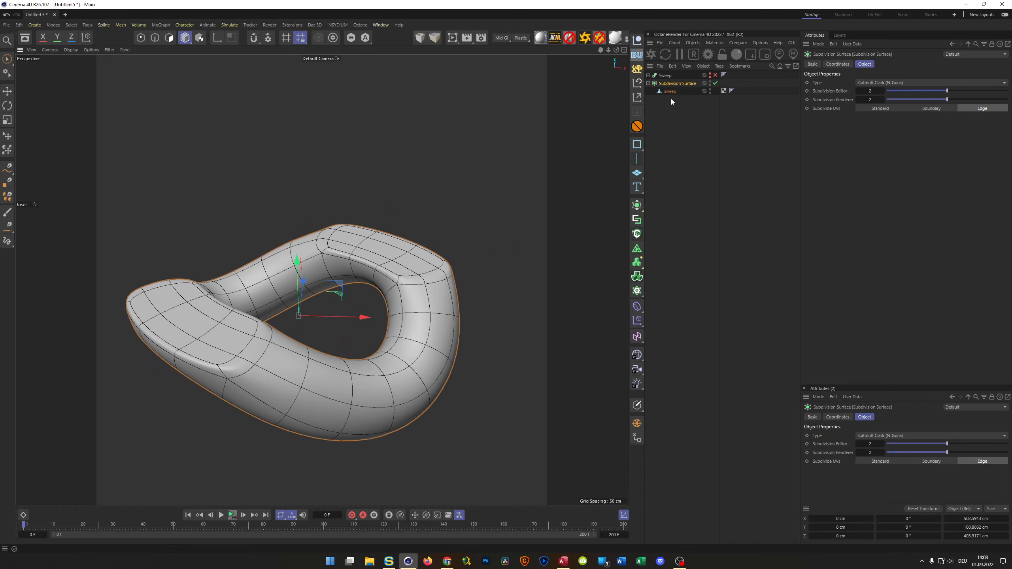
Take the polygon Sweep out of the Subdivision Surface and show it in the right view in polygon mode.
drag(671, 90, 711, 104)
alt+drag(440, 274, 456, 233)
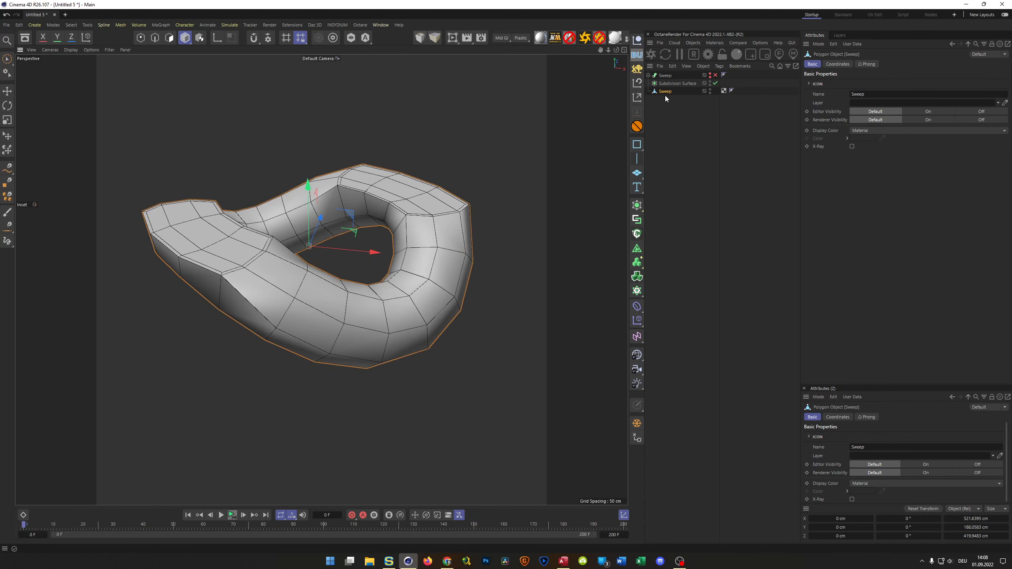
middle_click(512, 299)
middle_click(287, 364)
alt+middle_drag(327, 329, 324, 313)
key(Return)
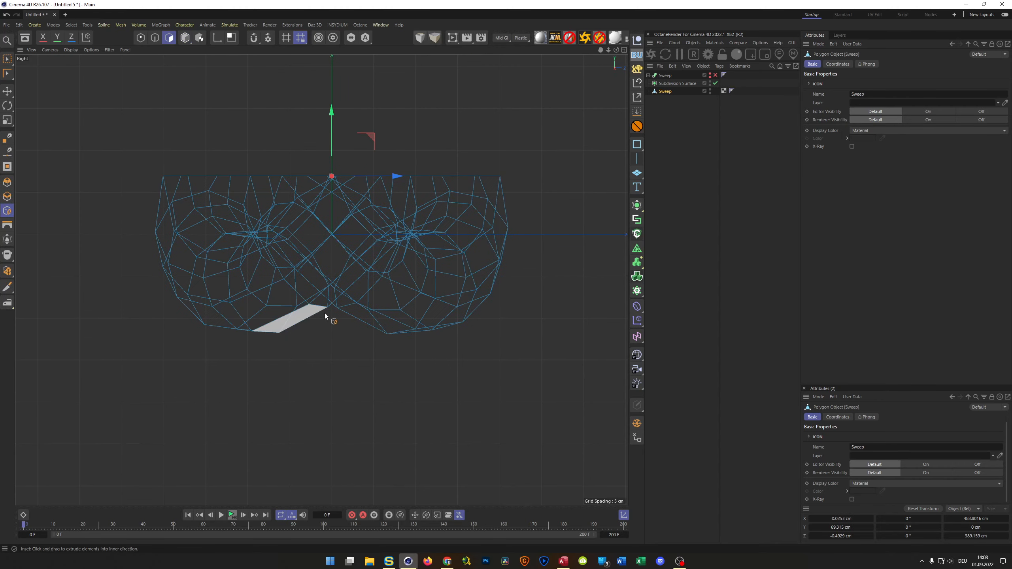
Select the polygons along the link's lower edge with Rectangle Selection and show them in the perspective view.
key(space)
drag(174, 406, 507, 315)
middle_click(496, 401)
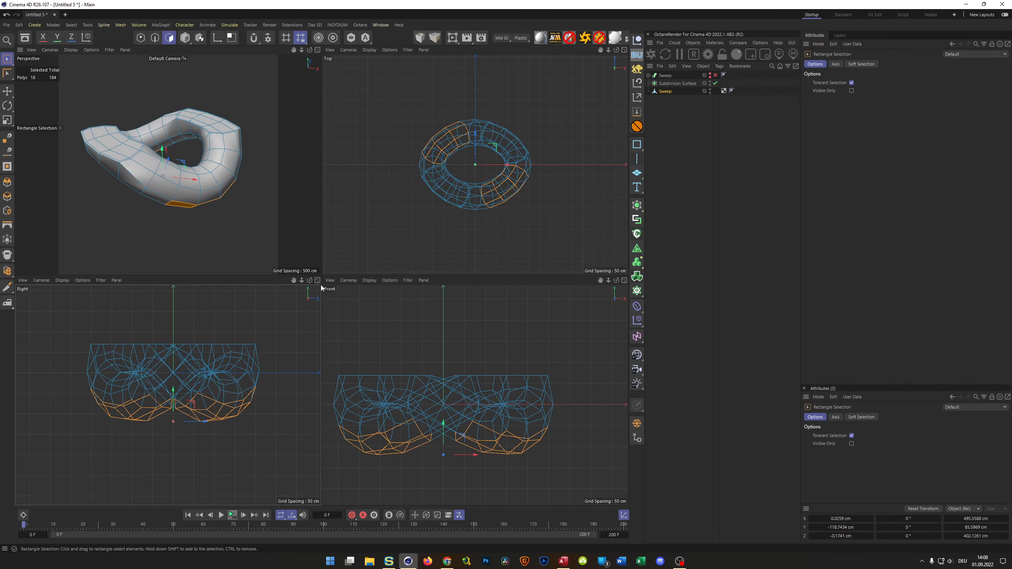
middle_click(291, 256)
alt+drag(350, 318, 319, 241)
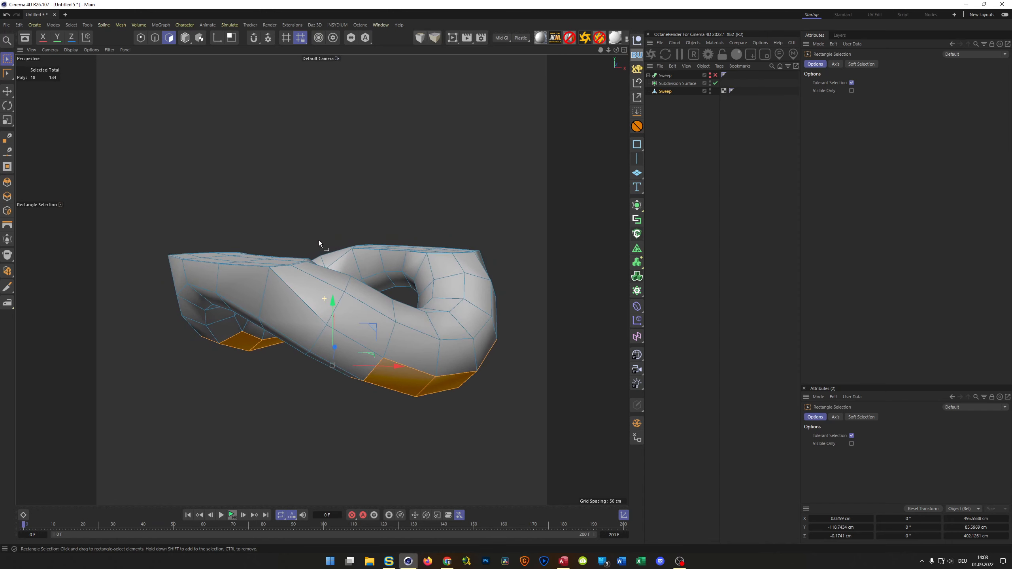
Set the Scale tool's modeling axis to Y 100% and scale the selected lower polygons flat in height.
key(t)
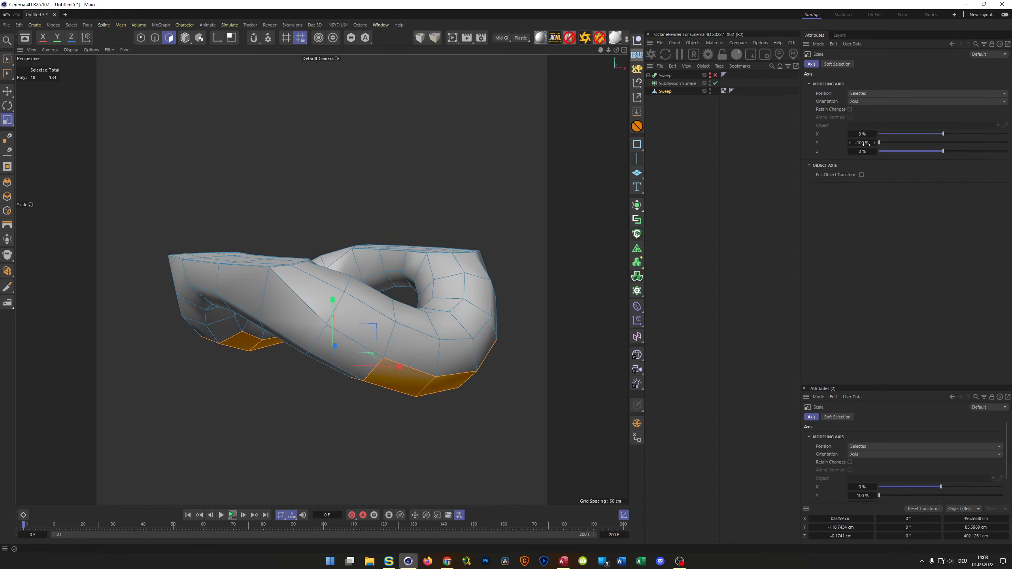
drag(879, 142, 1007, 143)
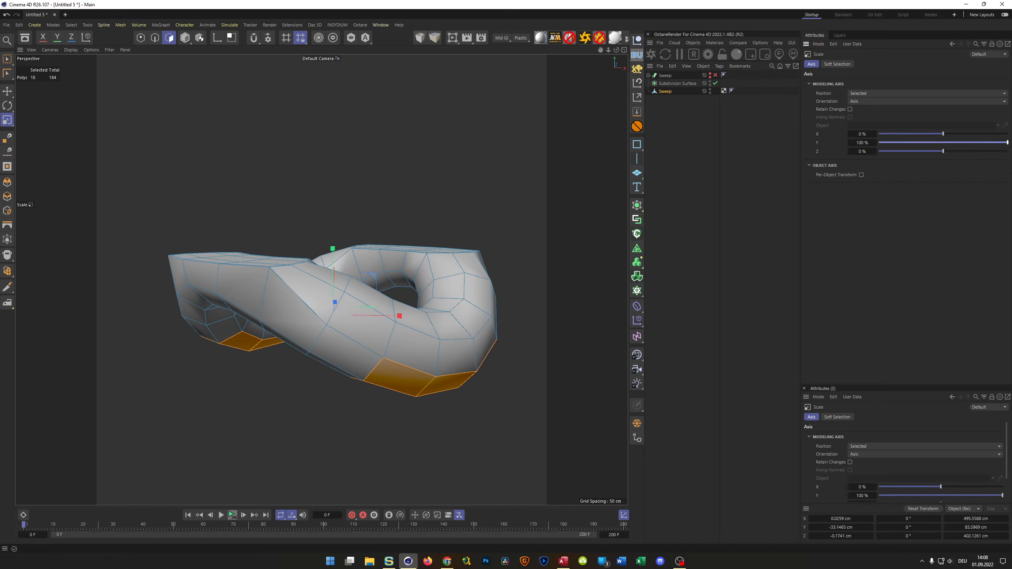
drag(335, 249, 327, 315)
Move the flattened lower polygons down to a Y position of -48.1465 cm and inset them by 5 cm.
key(e)
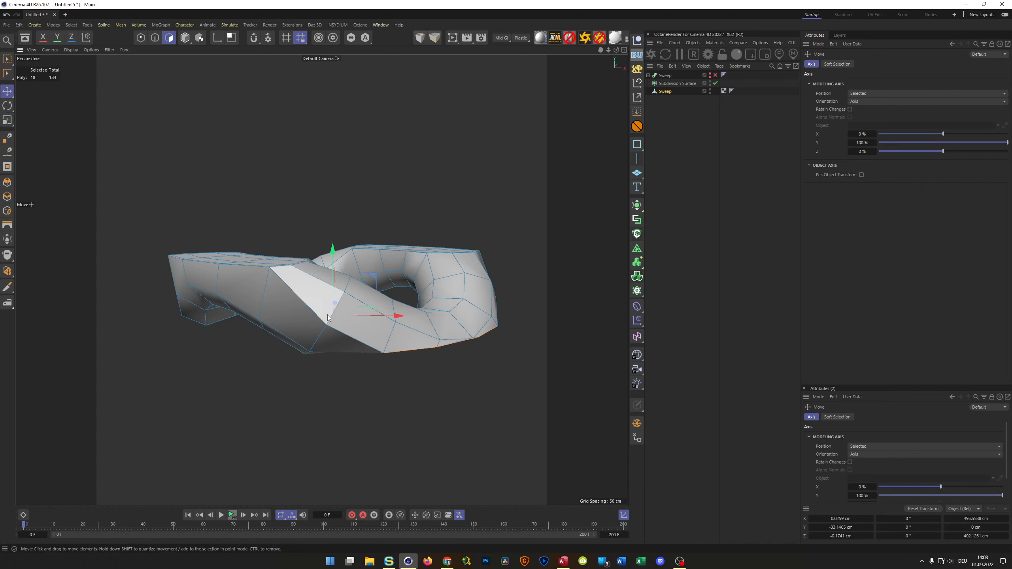
drag(333, 252, 331, 270)
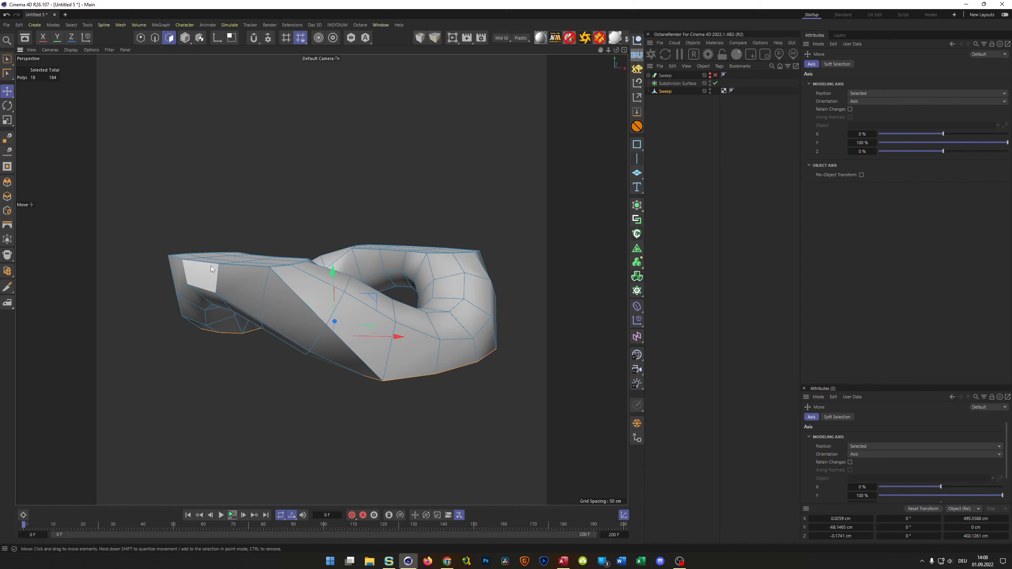
alt+drag(446, 353, 417, 331)
alt+right_drag(417, 331, 411, 334)
mouse_move(411, 334)
alt+mouse_down()
mouse_move(386, 341)
mouse_move(384, 413)
mouse_move(419, 326)
mouse_move(422, 339)
alt+mouse_up()
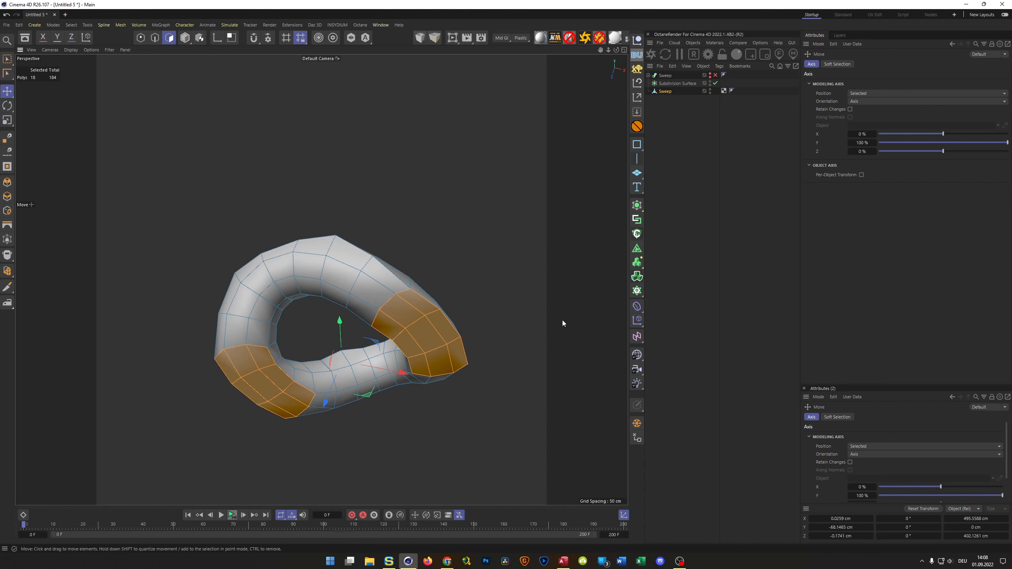
key(i)
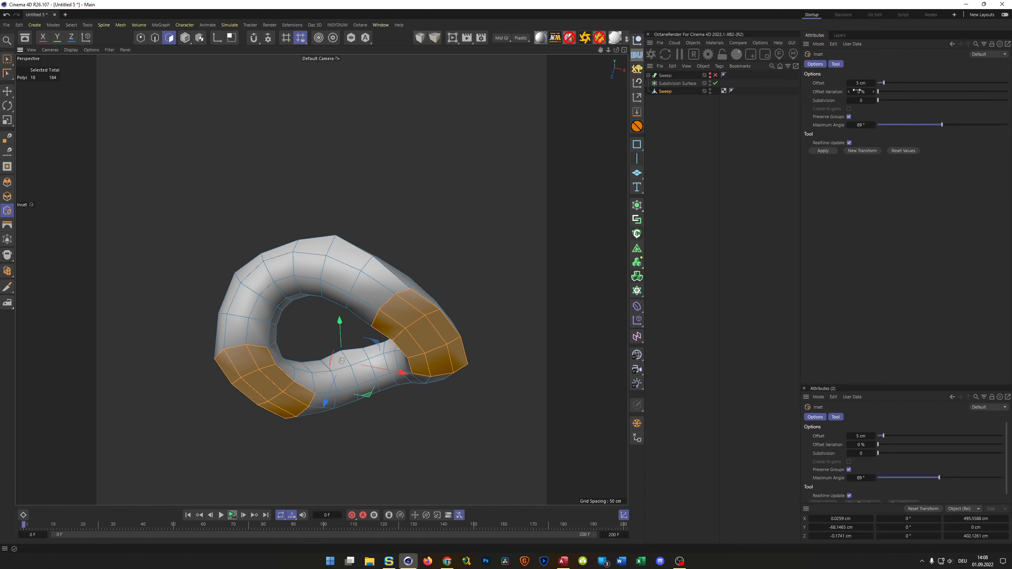
click(823, 151)
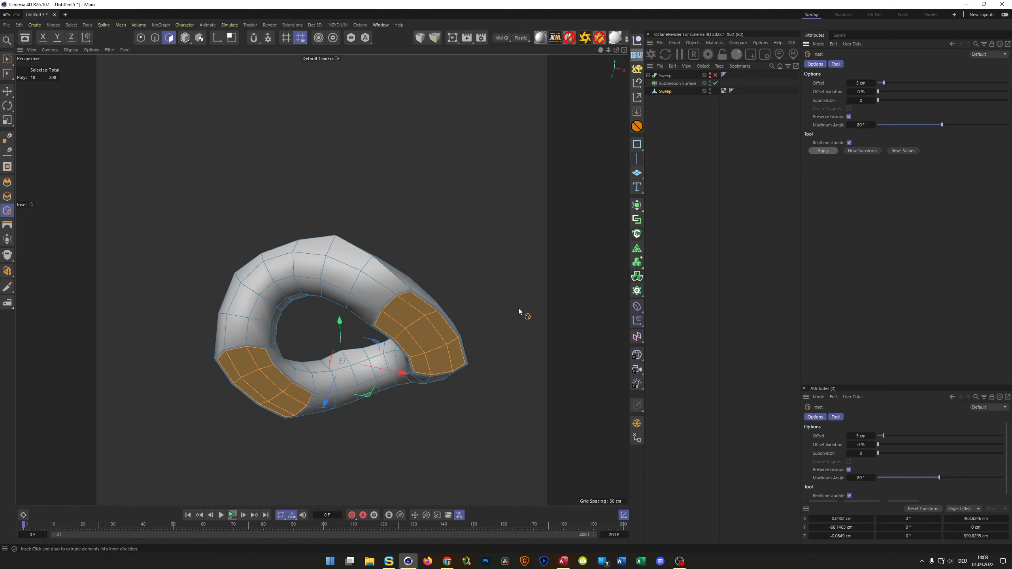
Return to object mode and put the polygon Sweep back under the Subdivision Surface to preview the smoothed link.
key(Return)
alt+drag(435, 304, 297, 202)
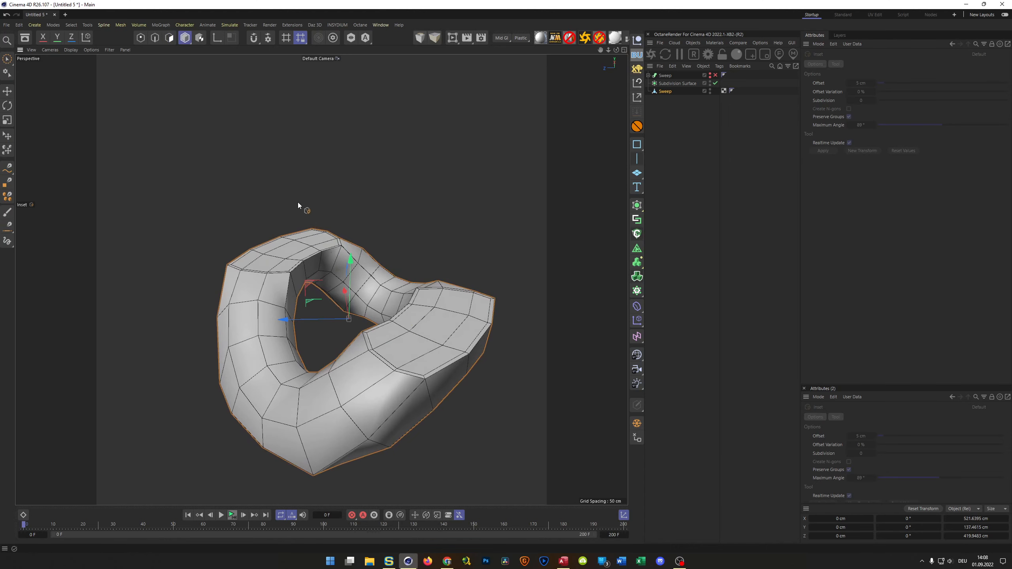
drag(679, 85, 682, 82)
scroll(422, 301, down, 5)
alt+drag(374, 329, 313, 332)
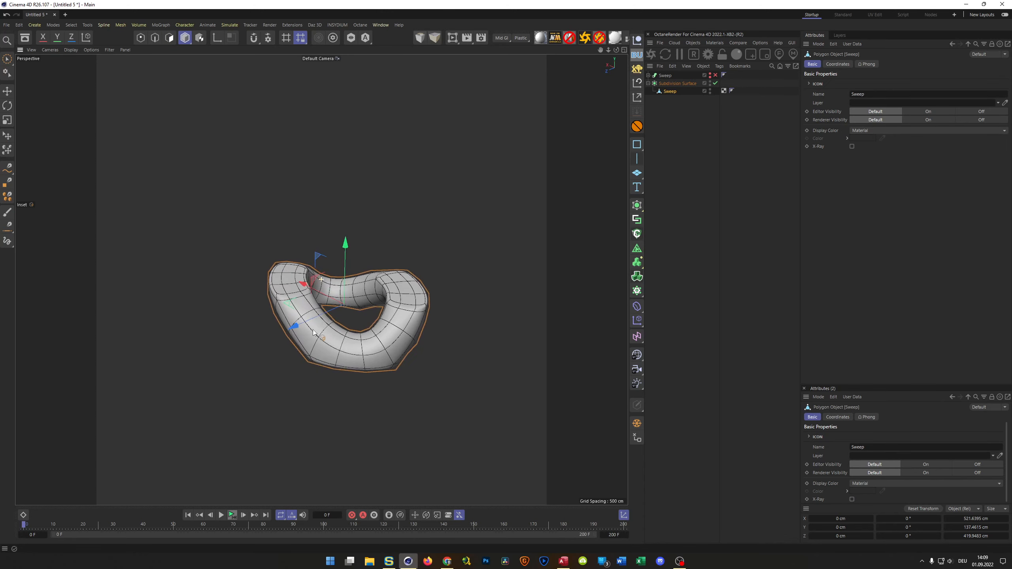
click(739, 280)
alt+drag(422, 322, 325, 357)
Take the Sweep out of the Subdivision Surface and place it inside a new Cloner.
drag(670, 91, 667, 109)
scroll(330, 361, down, 3)
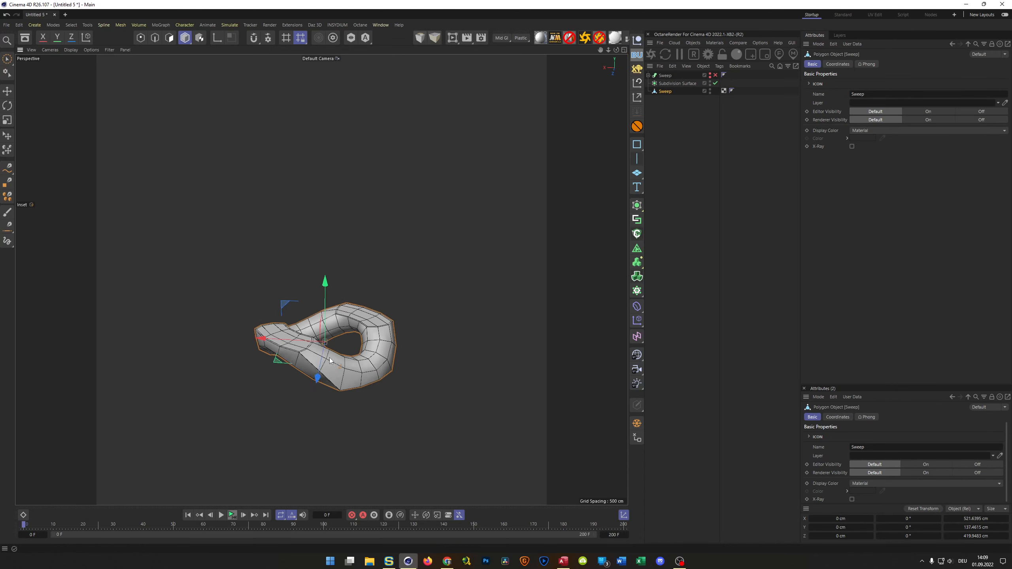
alt+middle_drag(329, 361, 328, 296)
alt+drag(327, 296, 319, 284)
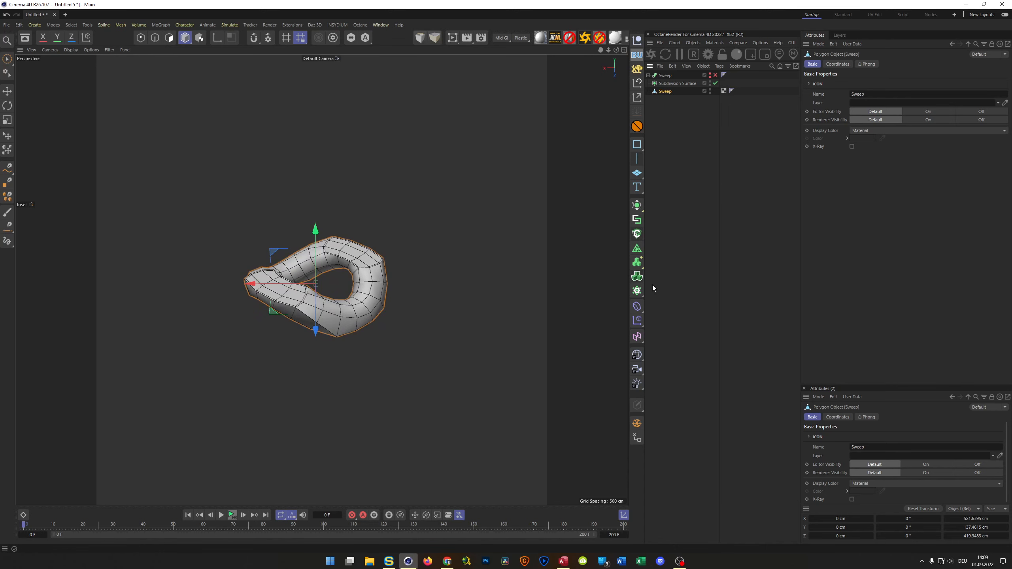
alt+click(637, 291)
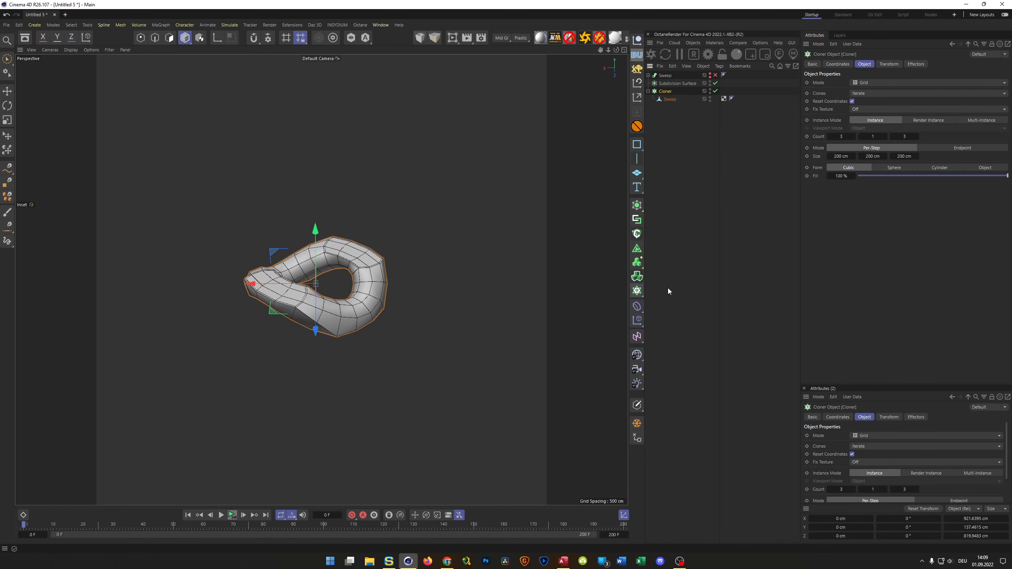
Reduce the Cloner's grid to a single row with Z count 1 and set the X size to 264 cm.
click(904, 137)
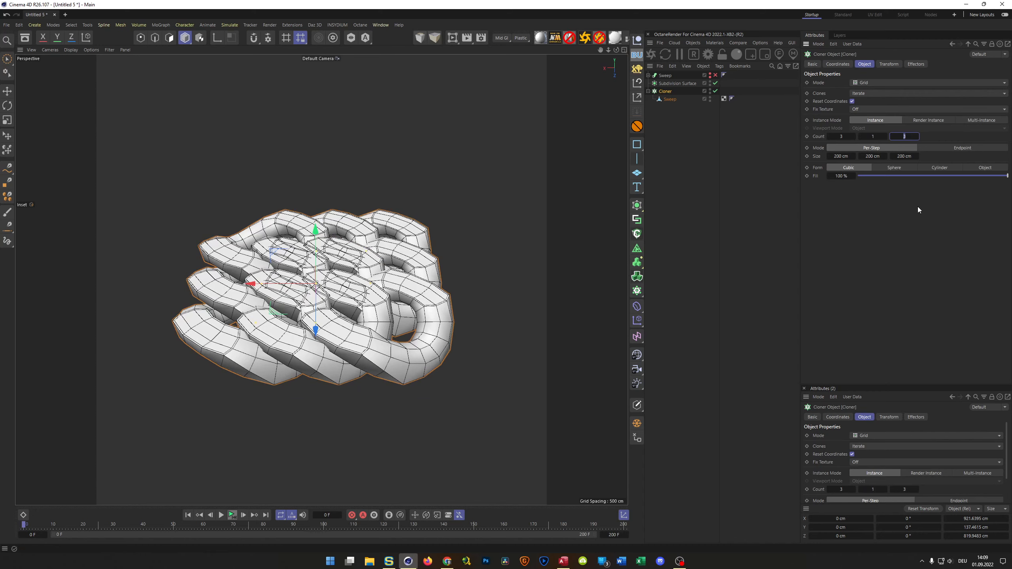
text(1)
key(Return)
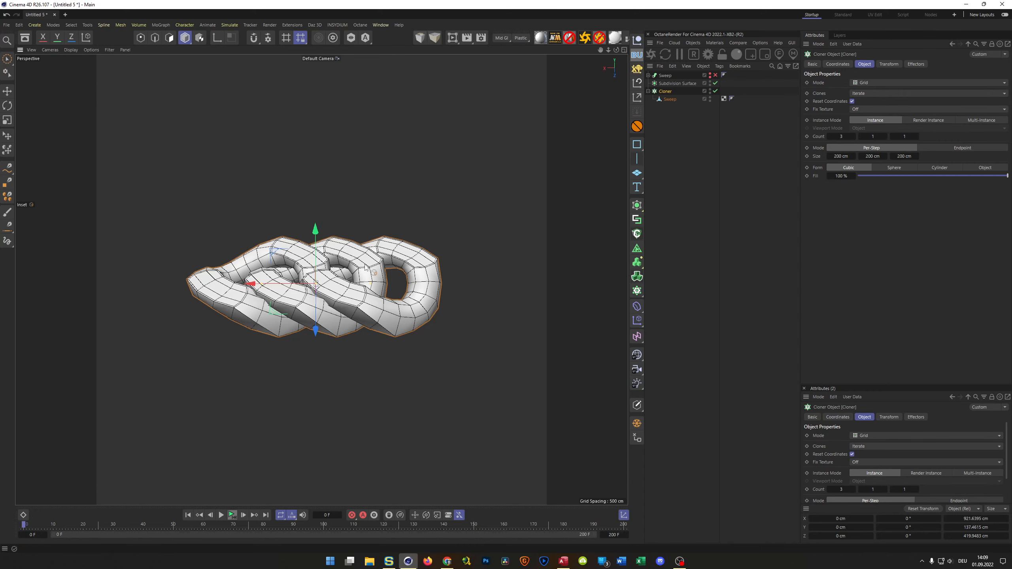
scroll(402, 246, up, 6)
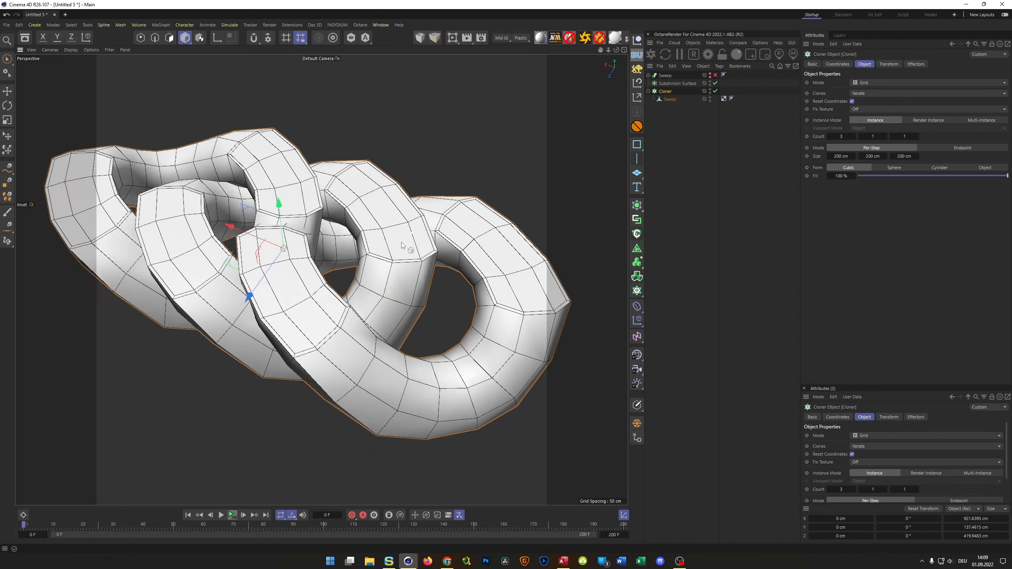
scroll(401, 245, down, 2)
drag(854, 156, 853, 130)
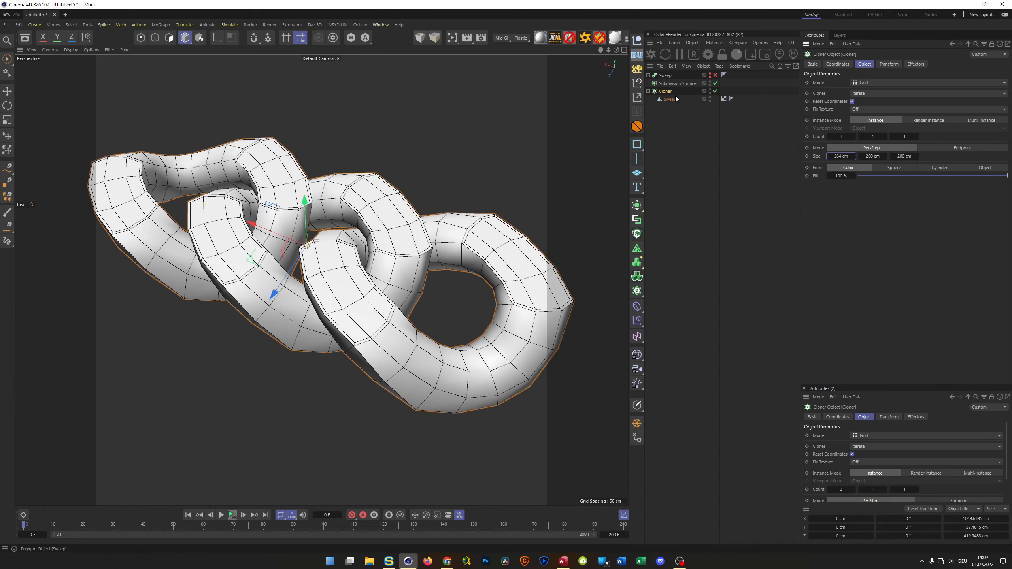
Place the Cloner with its Sweep under the Subdivision Surface to smooth the chain links.
drag(685, 83, 685, 84)
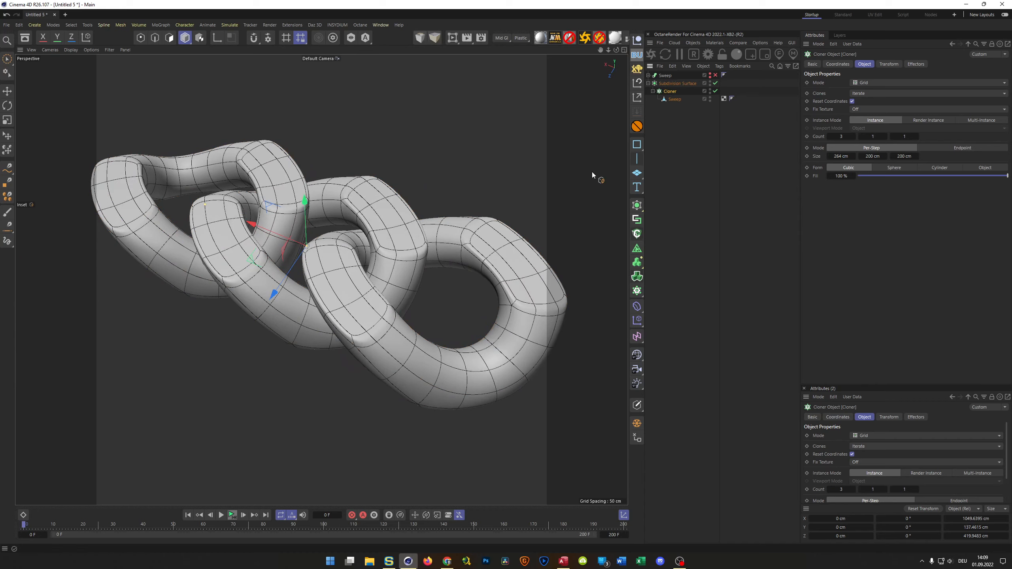
scroll(370, 252, up, 2)
alt+drag(370, 252, 404, 258)
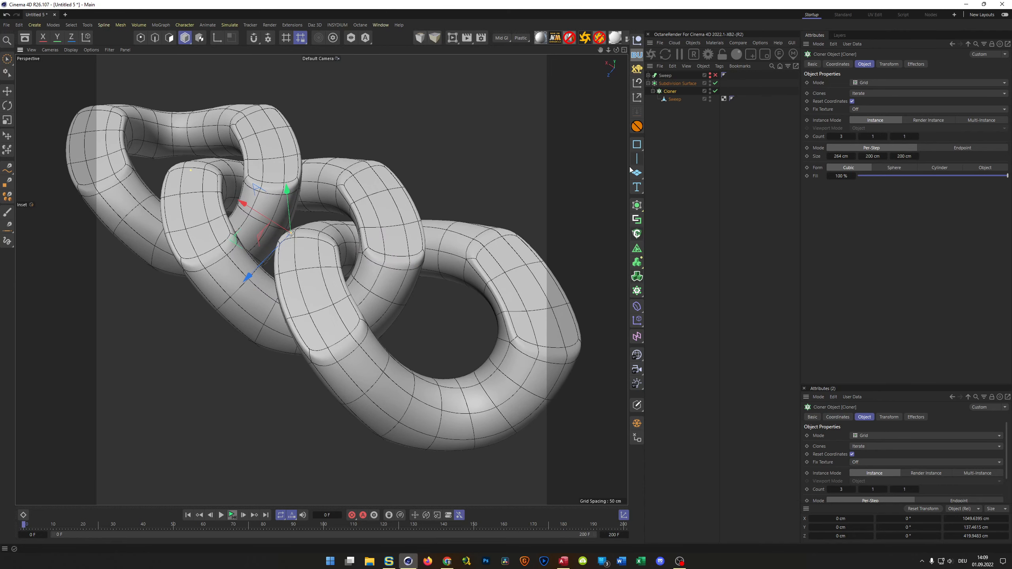
Add a Py-Normal Move Modifier from the Py-ParametricTools extension to the Sweep.
click(675, 98)
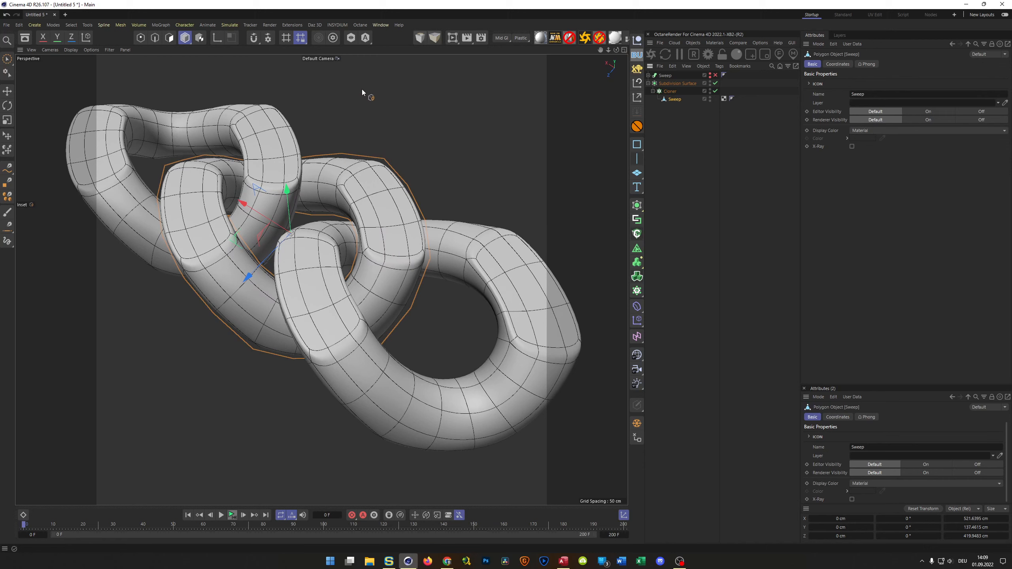
click(292, 25)
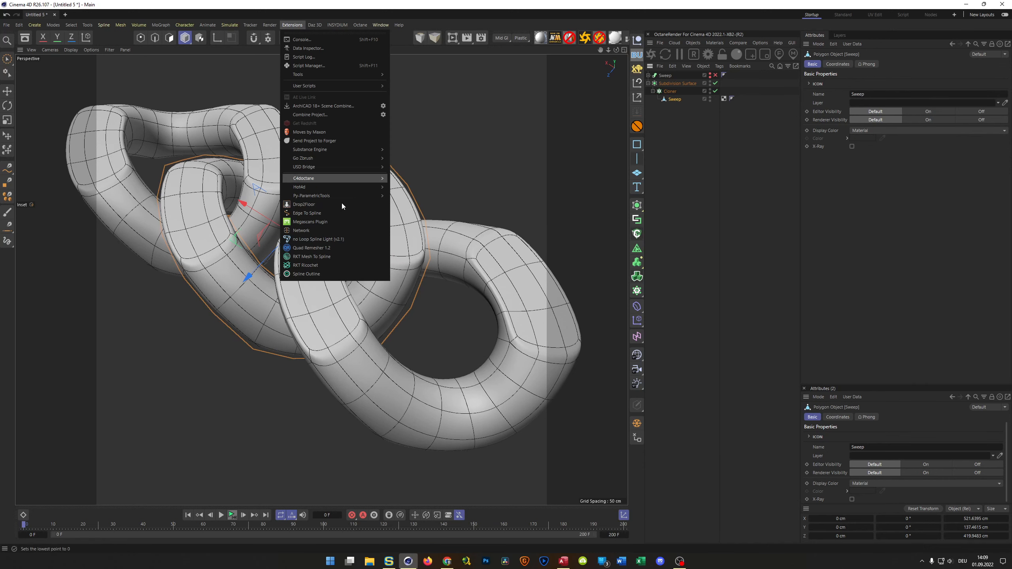
mouse_move(331, 196)
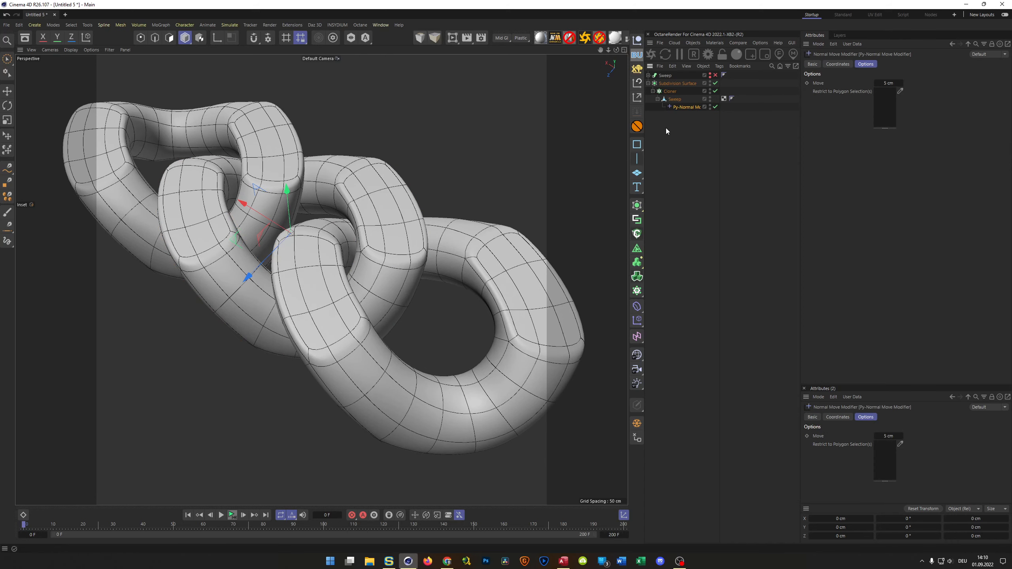
Set the Normal Move Modifier's Move value to 9 cm to thicken the links.
alt+drag(332, 244, 274, 250)
click(902, 83)
click(901, 83)
click(901, 84)
click(902, 83)
mouse_move(355, 254)
alt+mouse_down()
mouse_move(316, 253)
mouse_move(370, 254)
alt+mouse_up()
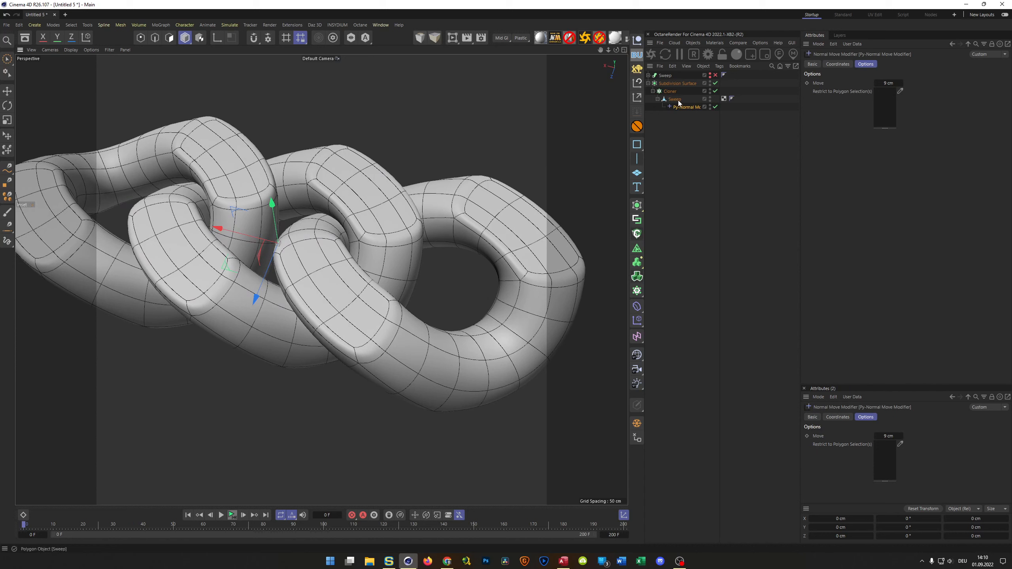
Set the Cloner's X size to 263 cm and inspect how closely the links interlock.
click(670, 91)
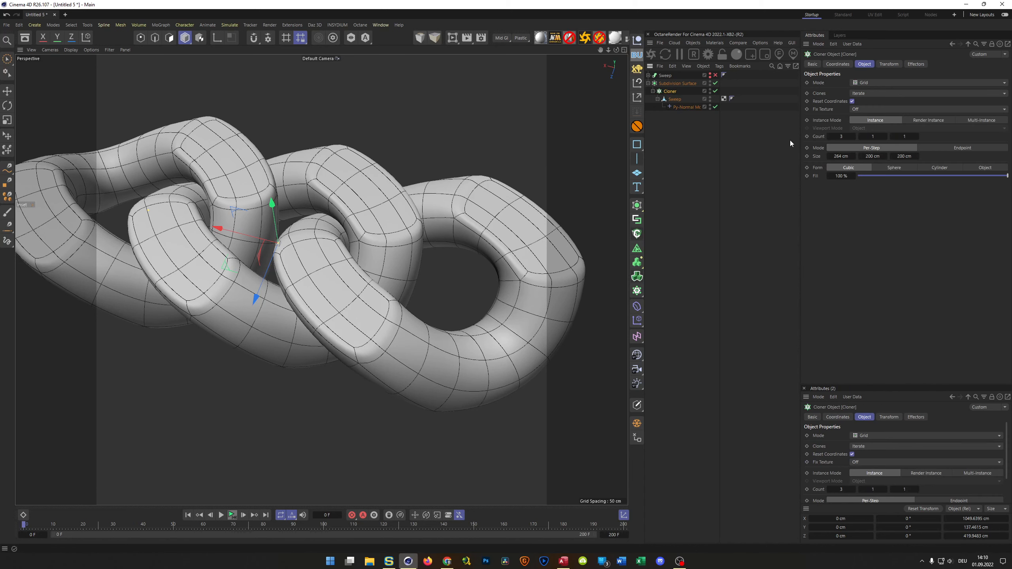
click(854, 156)
click(829, 156)
click(828, 156)
alt+drag(223, 275, 273, 285)
scroll(298, 248, up, 4)
alt+drag(312, 248, 357, 220)
scroll(362, 261, down, 4)
alt+drag(362, 260, 302, 294)
scroll(373, 275, down, 4)
alt+drag(374, 276, 372, 298)
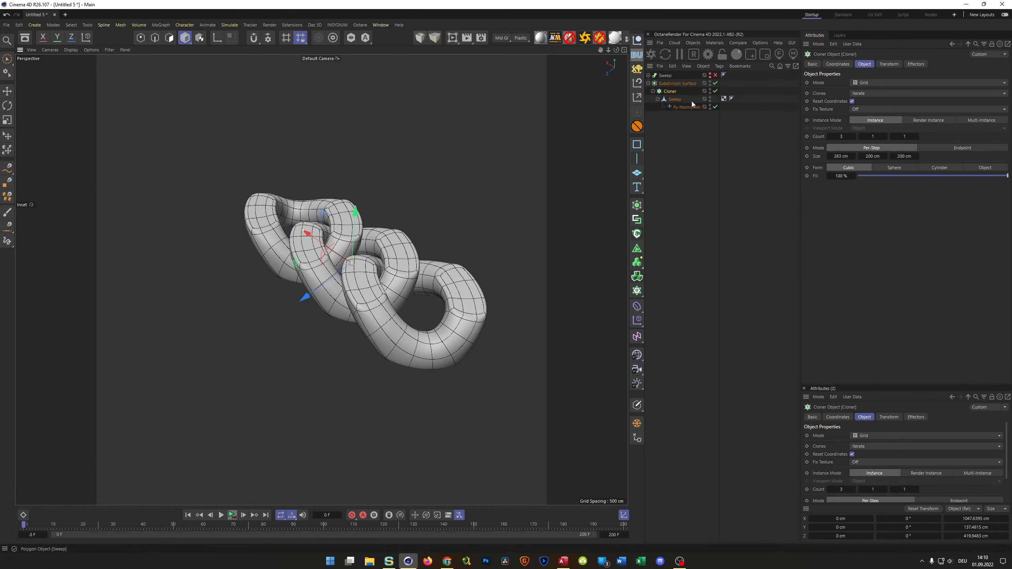
Increase the Cloner's X count to 6 links and frame the longer chain.
click(853, 138)
click(853, 138)
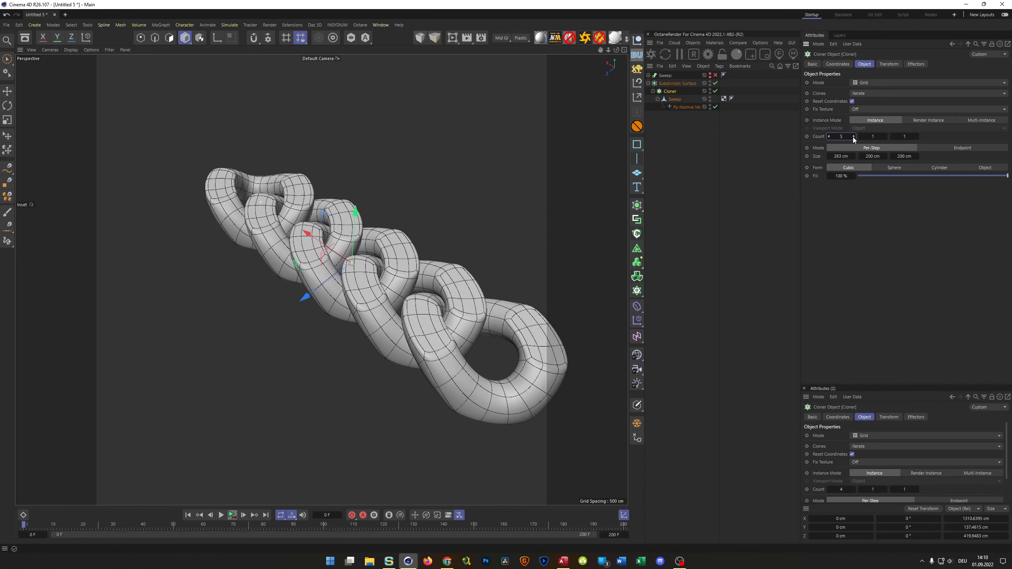
click(853, 138)
alt+middle_drag(462, 306, 367, 246)
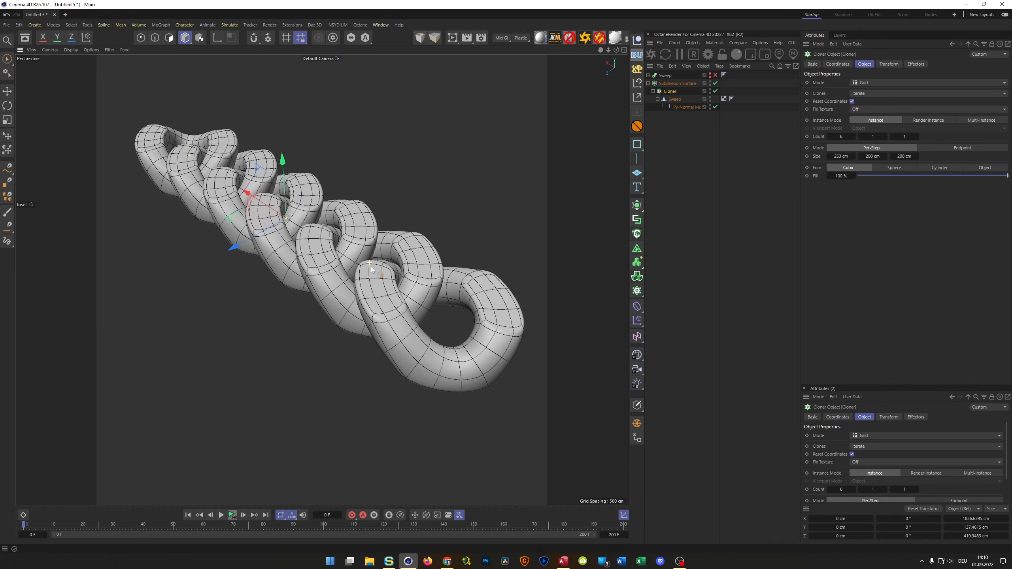
mouse_move(381, 285)
alt+mouse_down()
mouse_move(399, 315)
mouse_move(391, 280)
alt+mouse_up()
alt+middle_drag(391, 281, 386, 293)
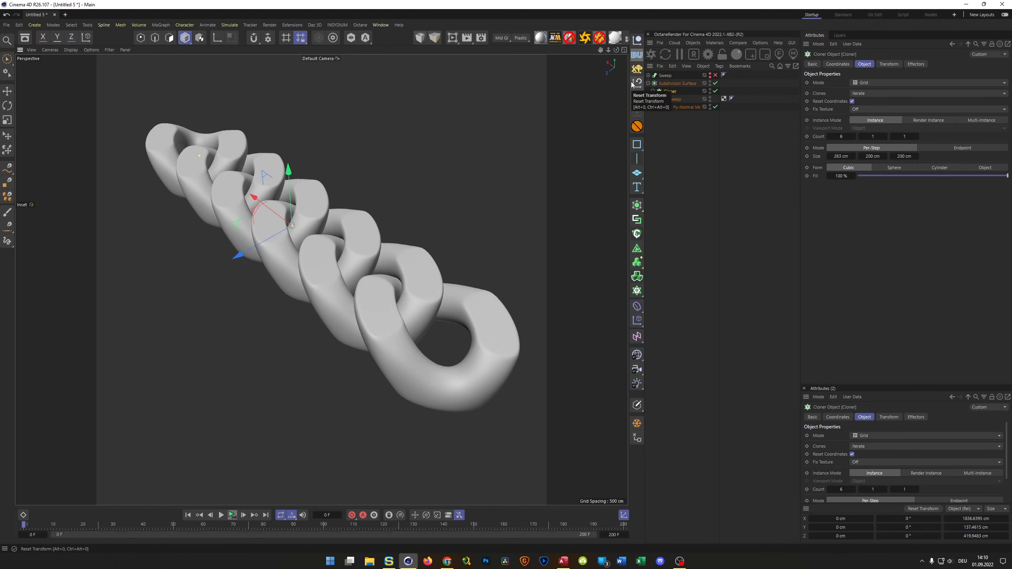
Show the Material Manager, create a PR GGX material and disable its Color channel.
key(shift+F2)
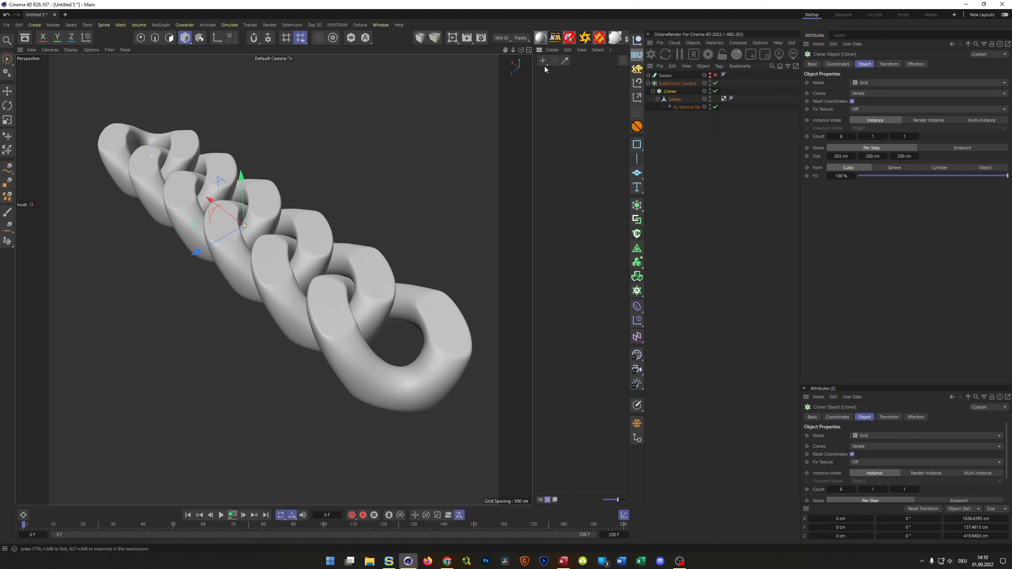
click(541, 39)
double_click(546, 80)
drag(605, 84, 557, 106)
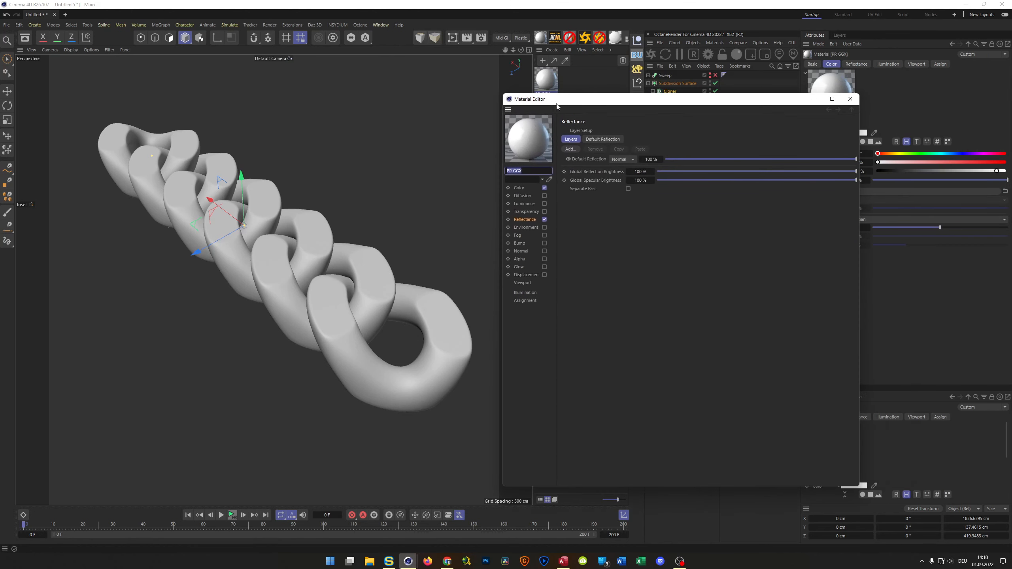
click(546, 186)
click(545, 188)
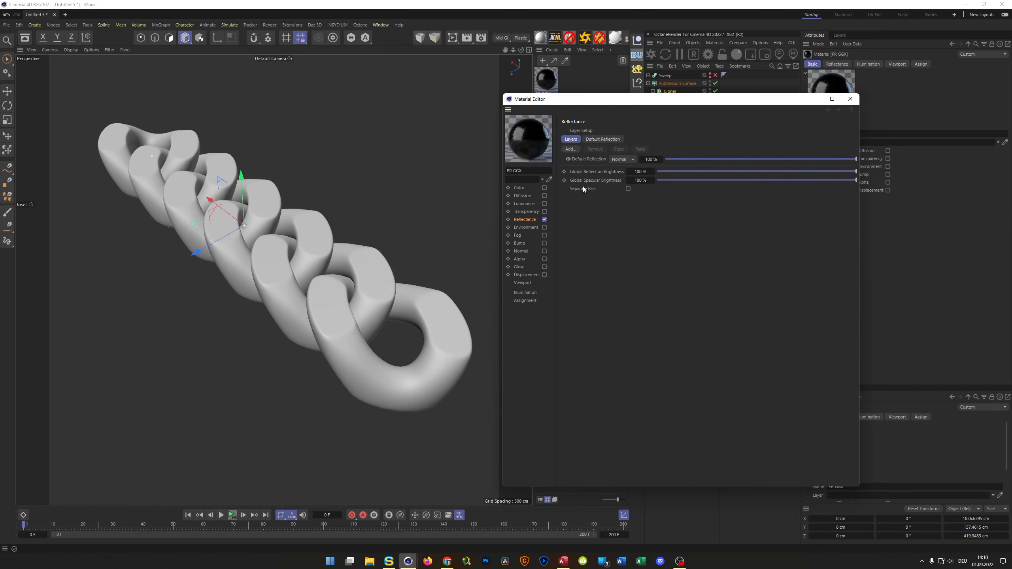
Set the Default Reflection layer's Fresnel to Conductor with the Gold preset.
click(599, 139)
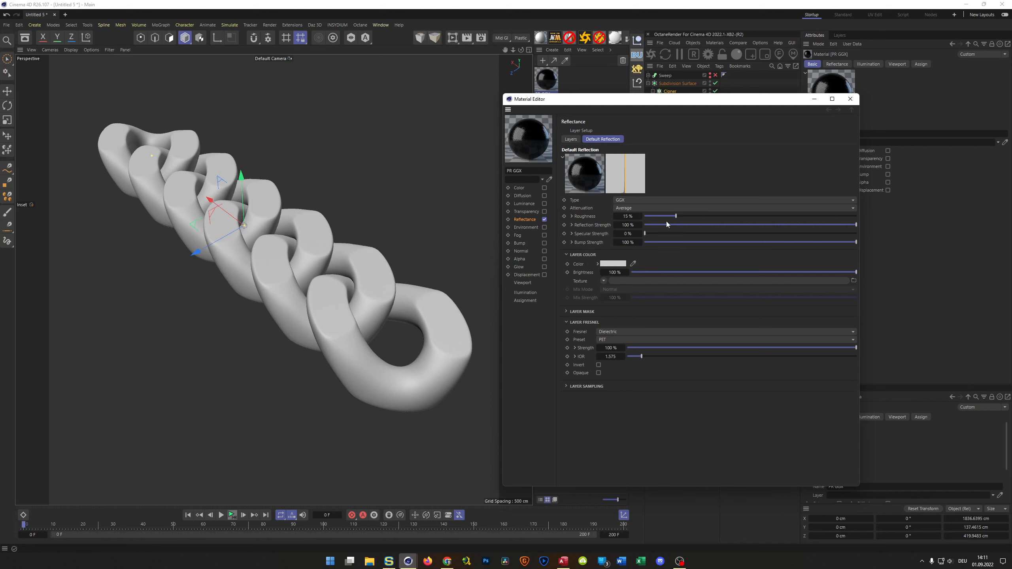
click(618, 331)
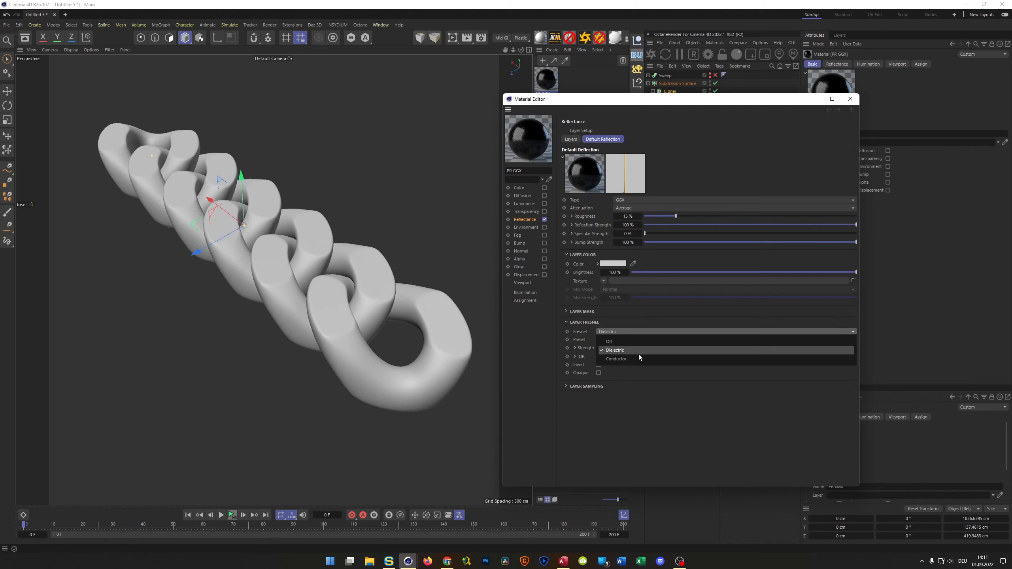
click(638, 354)
click(622, 340)
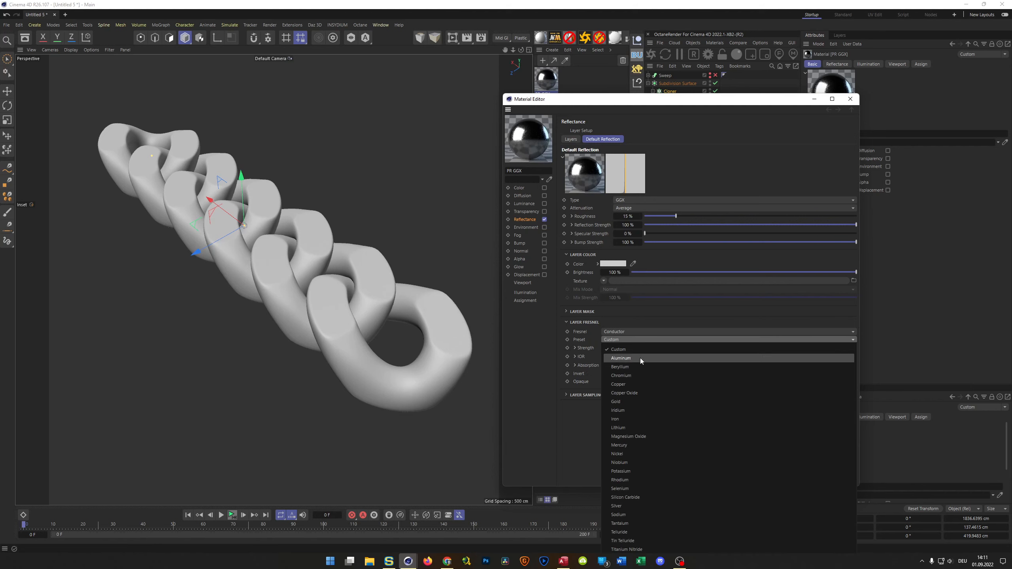
click(629, 401)
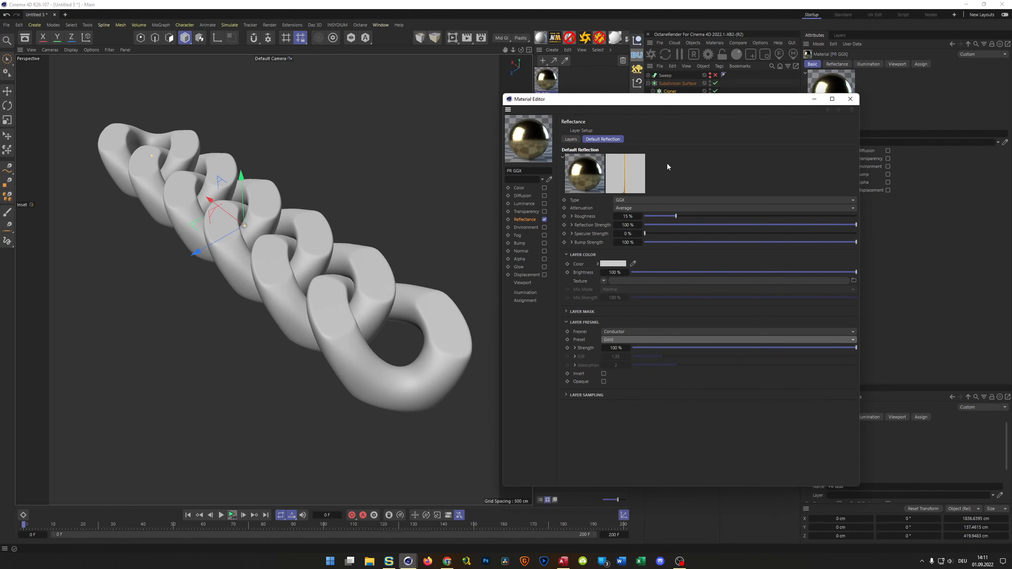
Close the Material Editor and apply the PR GGX gold material to the Sweep in the Cloner.
click(849, 99)
drag(556, 87, 682, 100)
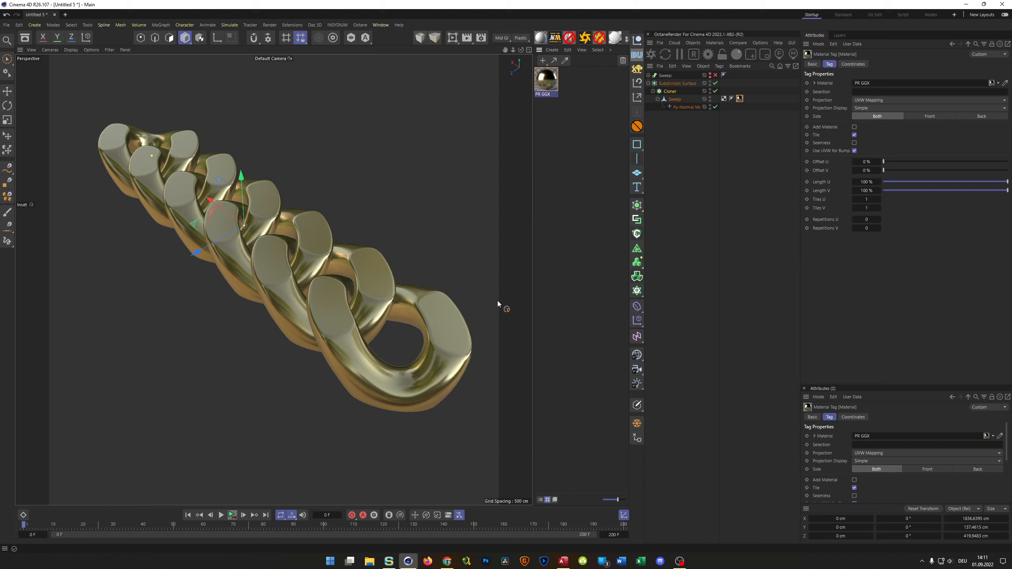
click(710, 304)
alt+drag(370, 305, 326, 315)
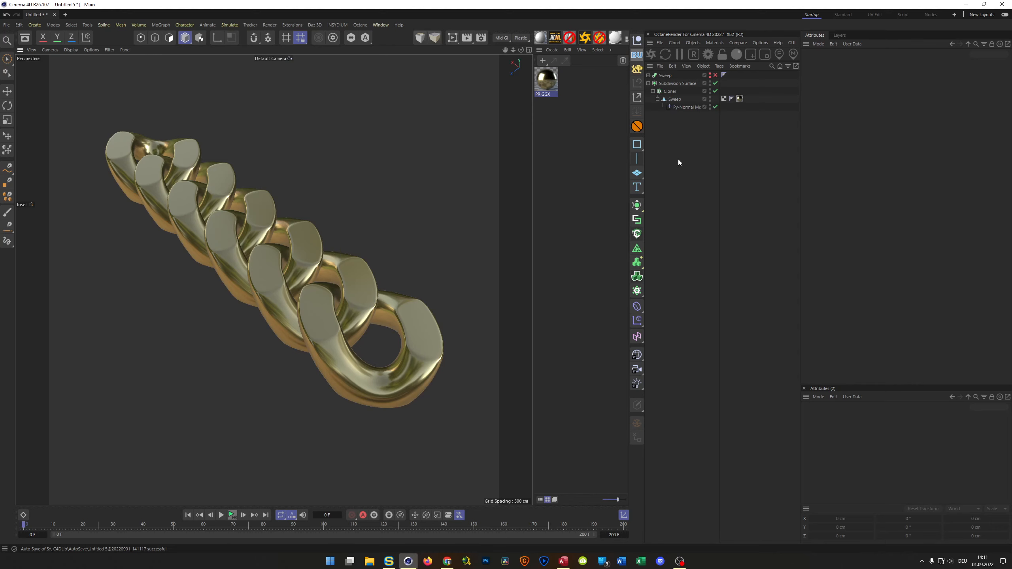
Add a Circle spline with a radius of 1200 cm.
click(639, 145)
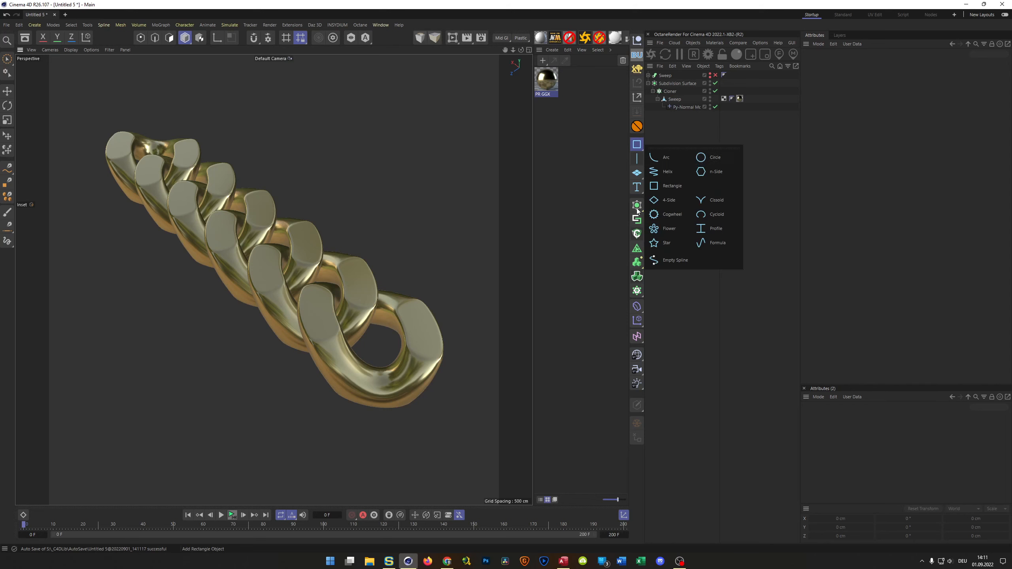
click(705, 156)
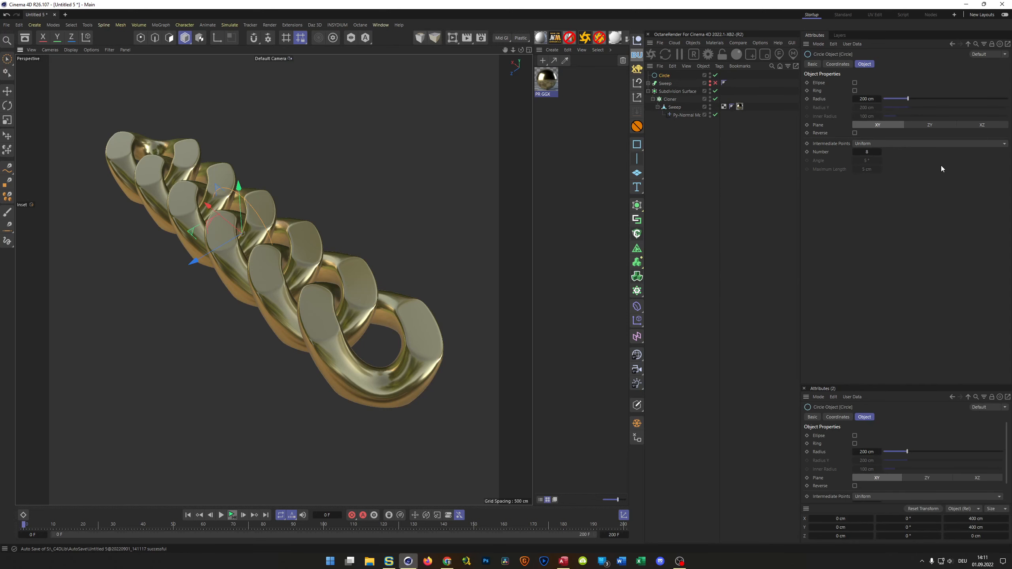
click(866, 99)
text(1200)
key(Return)
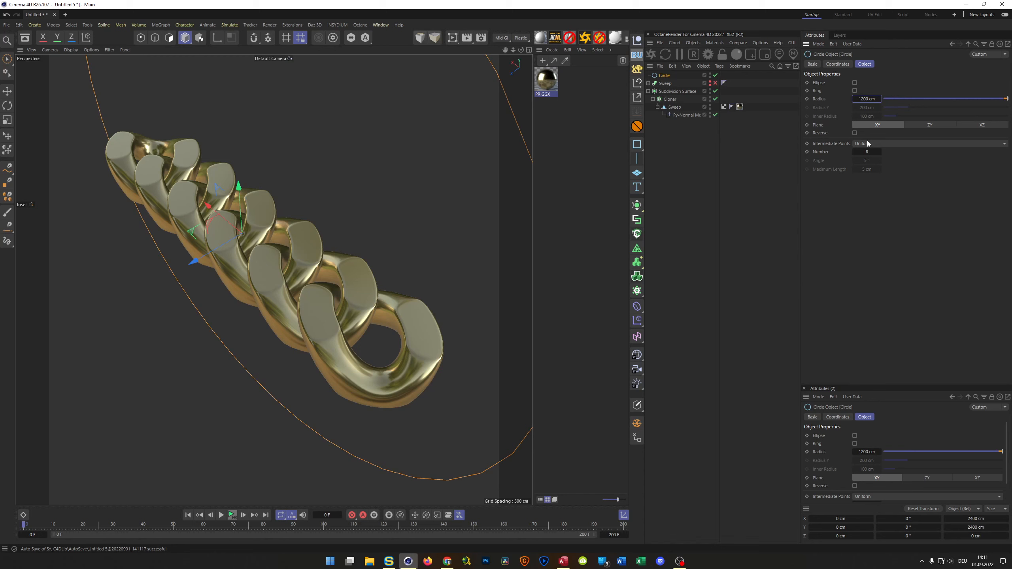
Lay the circle in the XZ plane and set its intermediate points to Adaptive.
click(982, 125)
scroll(261, 272, down, 3)
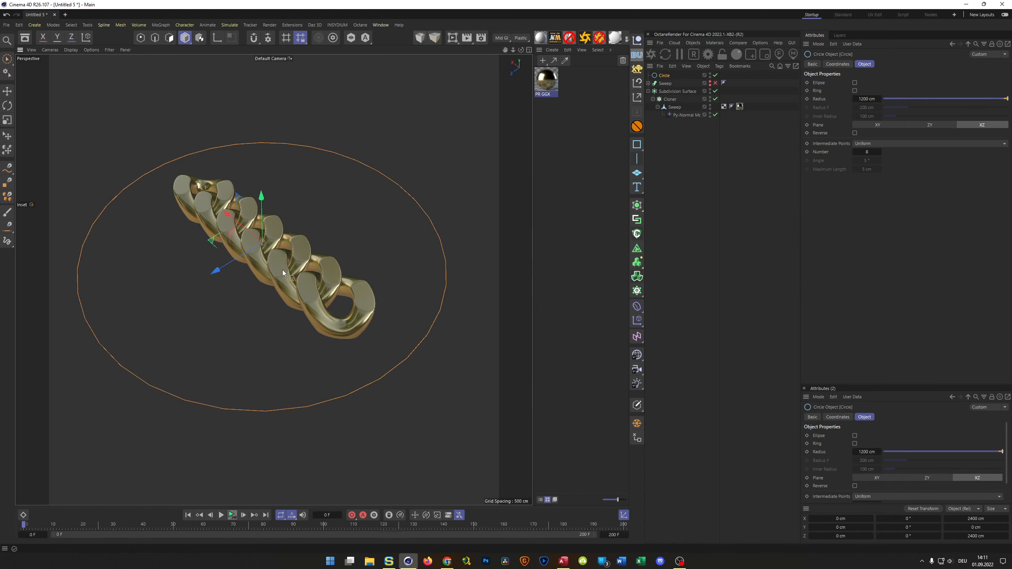
middle_drag(282, 270, 316, 251)
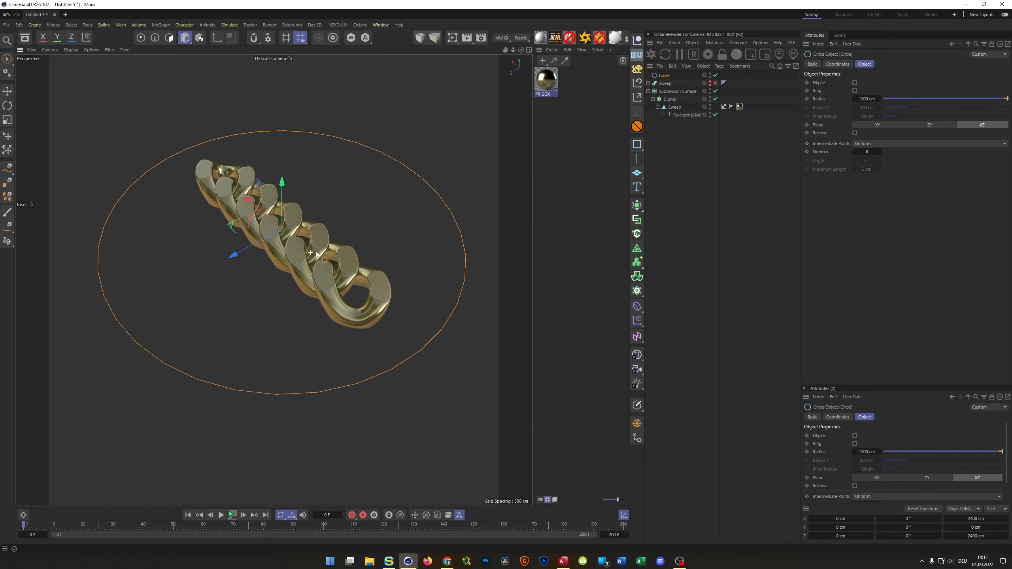
click(883, 144)
click(905, 179)
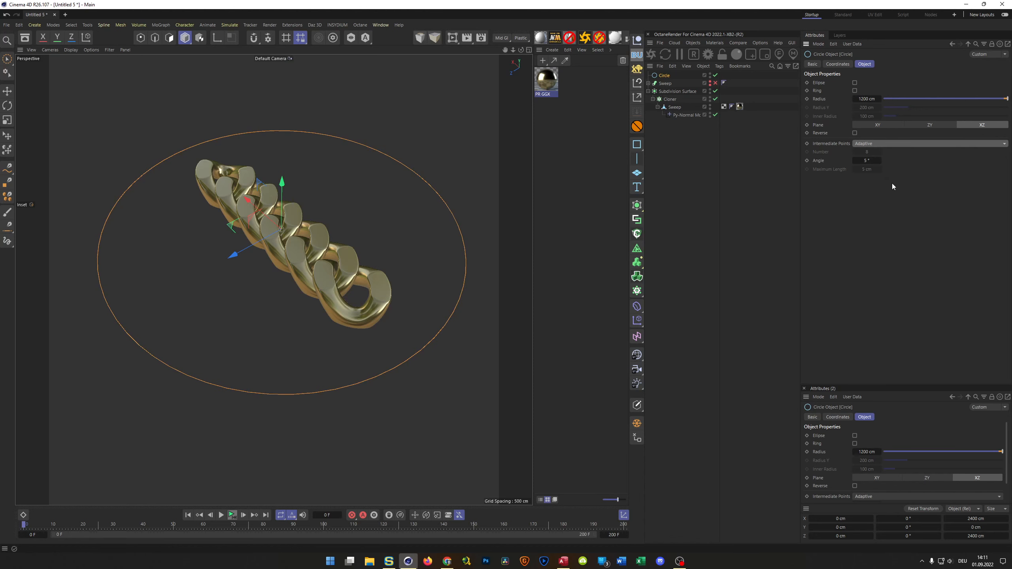
Switch the Cloner to Object mode and distribute its clones along the Circle spline.
click(685, 98)
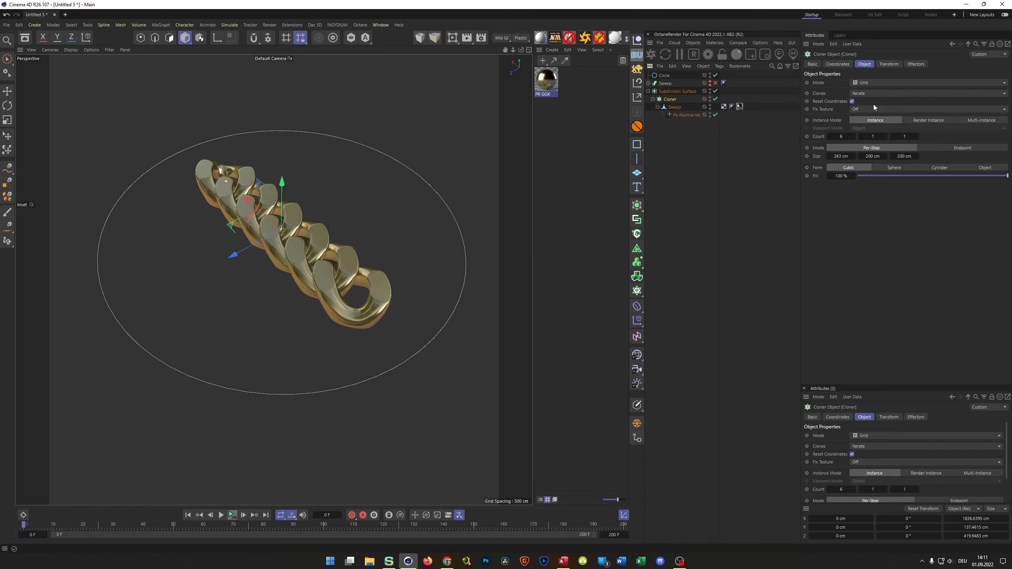
click(880, 84)
click(889, 93)
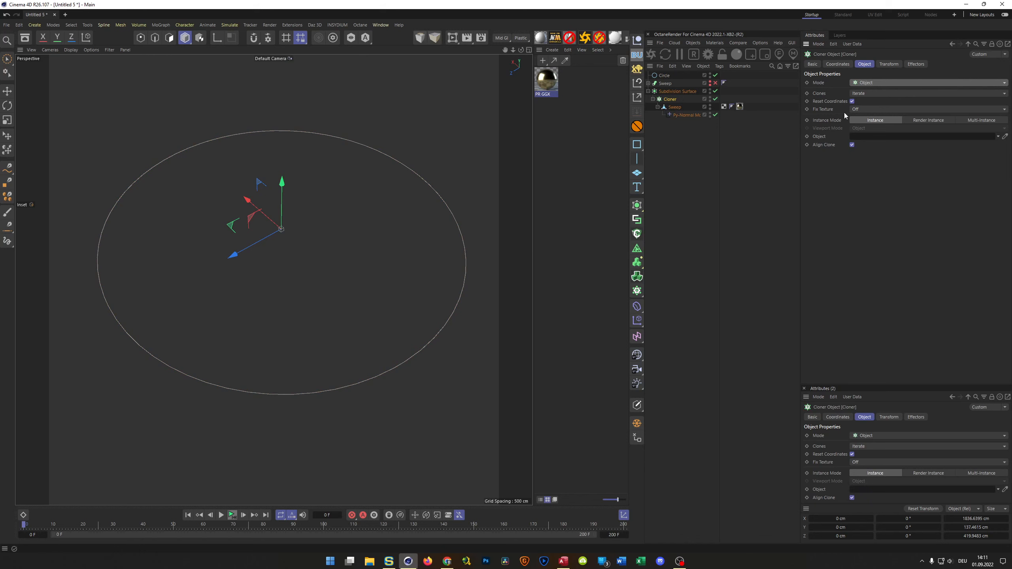
drag(672, 76, 876, 139)
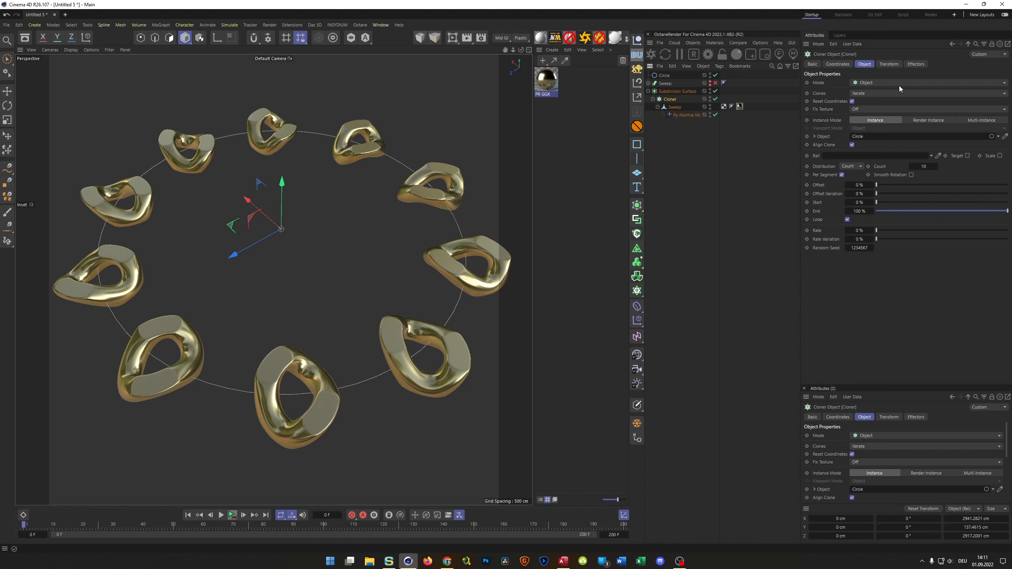
Set the Cloner's transform heading rotation (R.H) to 90° so the links turn along the circle.
click(888, 64)
click(889, 94)
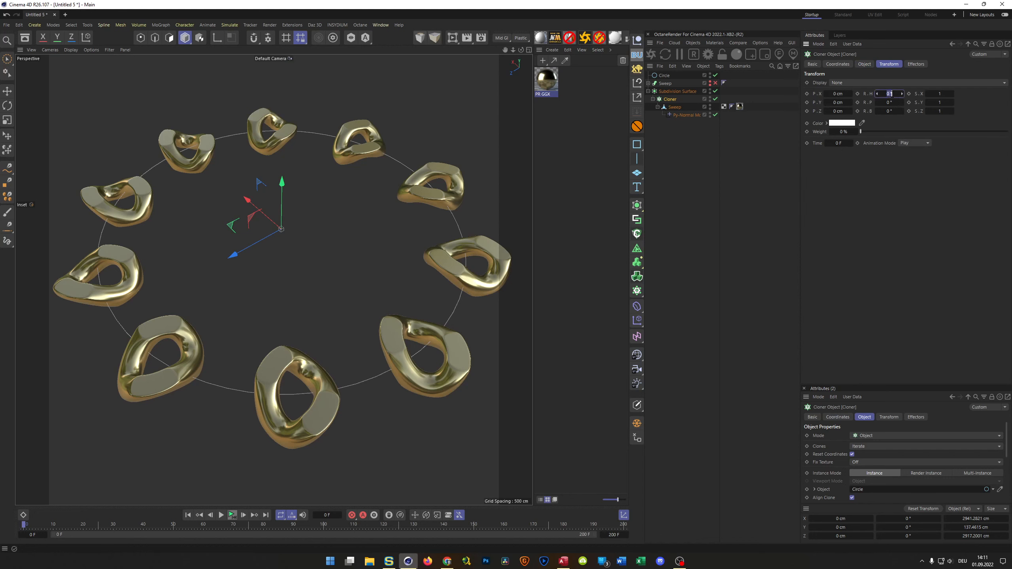
text(90)
key(Return)
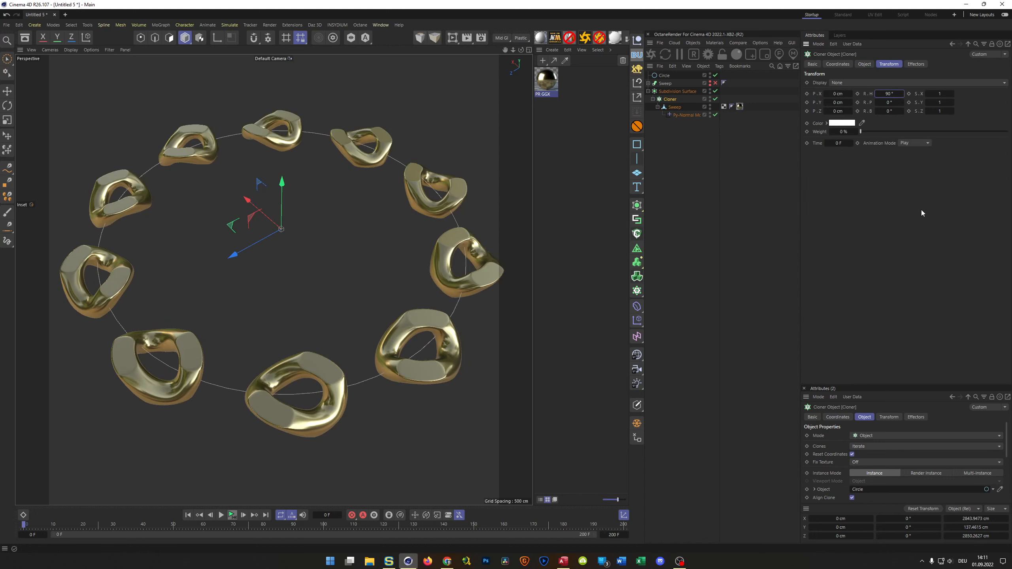
Set the Cloner's distribution to Even and raise its clone count to 29.
click(865, 64)
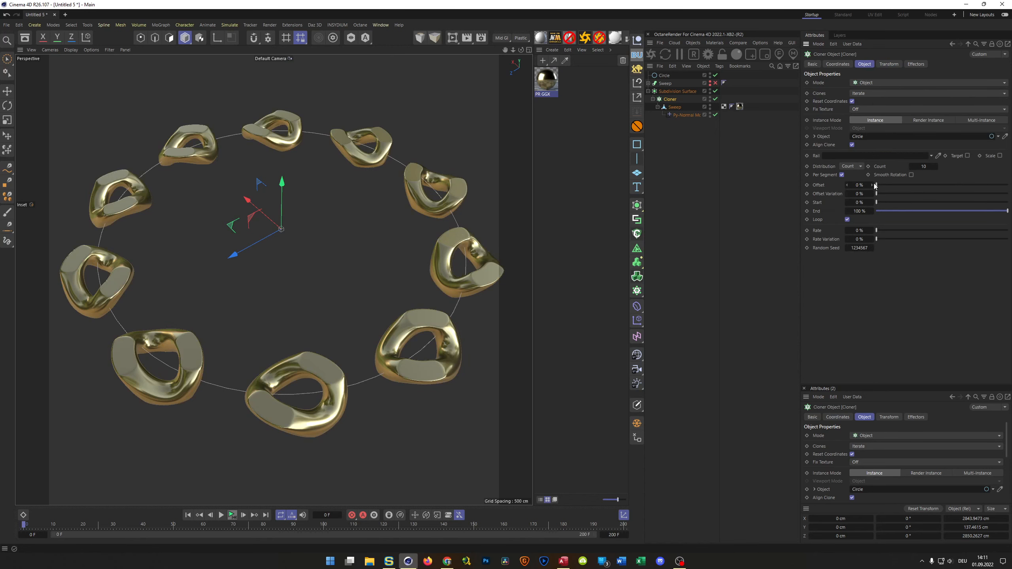
click(852, 167)
click(854, 193)
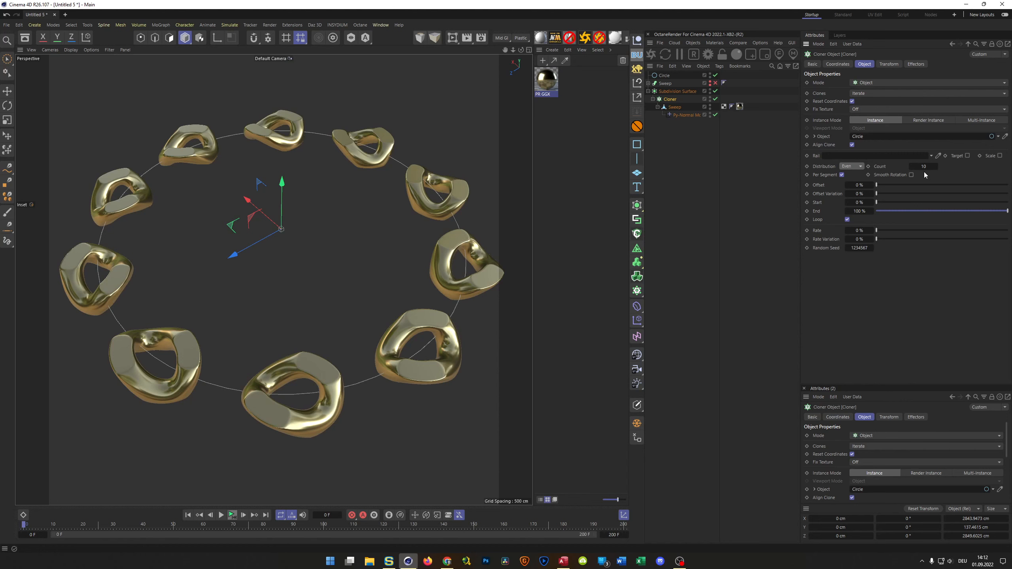
drag(923, 167, 935, 167)
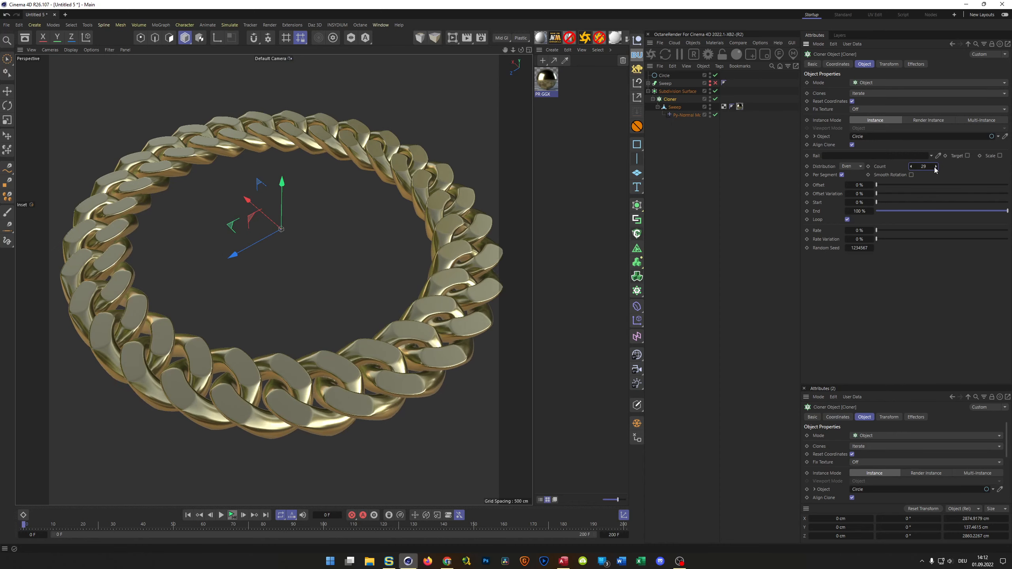
Enable Smooth Rotation for the clones on the circle.
scroll(391, 343, up, 5)
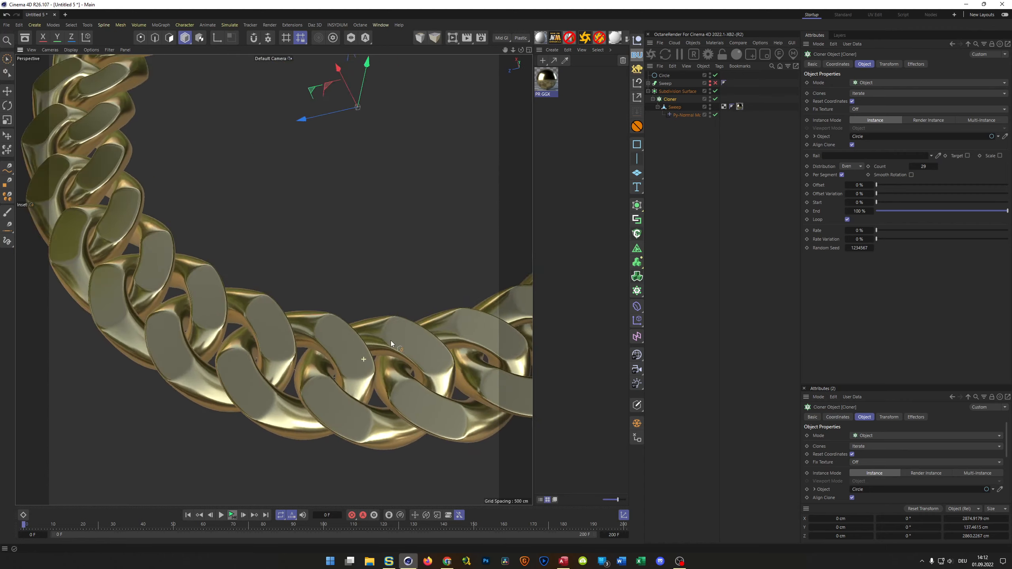
alt+drag(391, 341, 391, 358)
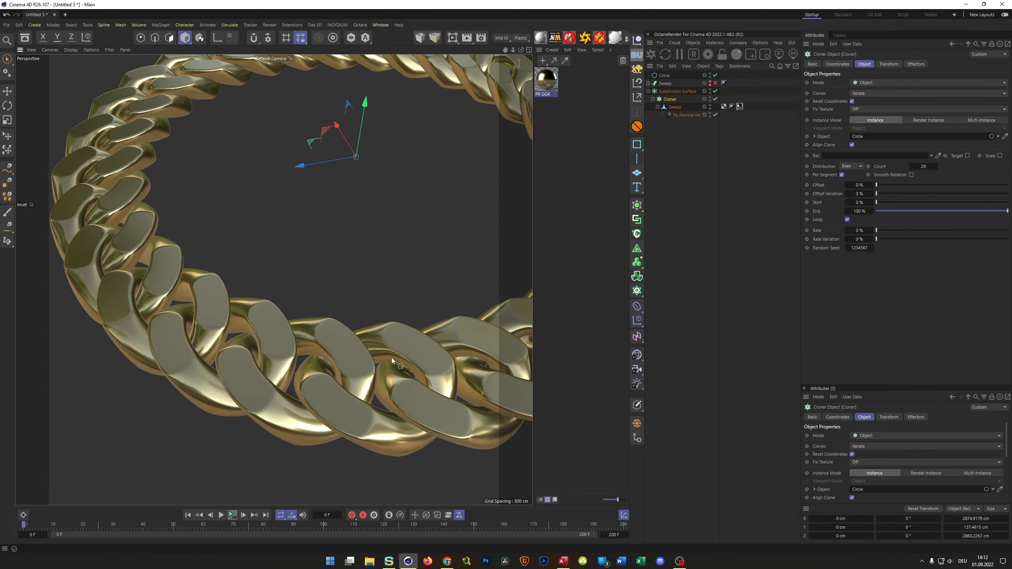
click(912, 175)
Scale the Sweep link inside the Cloner along its Y axis to a height of about 158 cm.
alt+right_drag(339, 330, 296, 340)
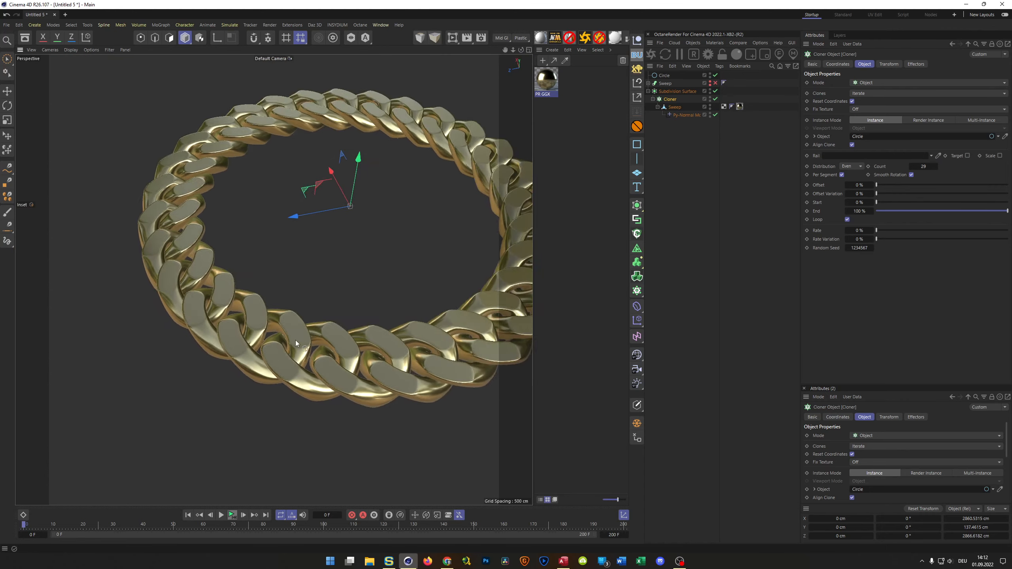
alt+drag(295, 340, 271, 355)
alt+middle_drag(265, 355, 199, 364)
mouse_move(293, 371)
alt+mouse_down()
mouse_move(313, 389)
mouse_move(280, 357)
mouse_move(271, 420)
mouse_move(294, 380)
mouse_move(304, 396)
mouse_move(297, 369)
alt+mouse_up()
alt+right_drag(297, 368, 319, 364)
alt+drag(319, 364, 338, 328)
click(674, 108)
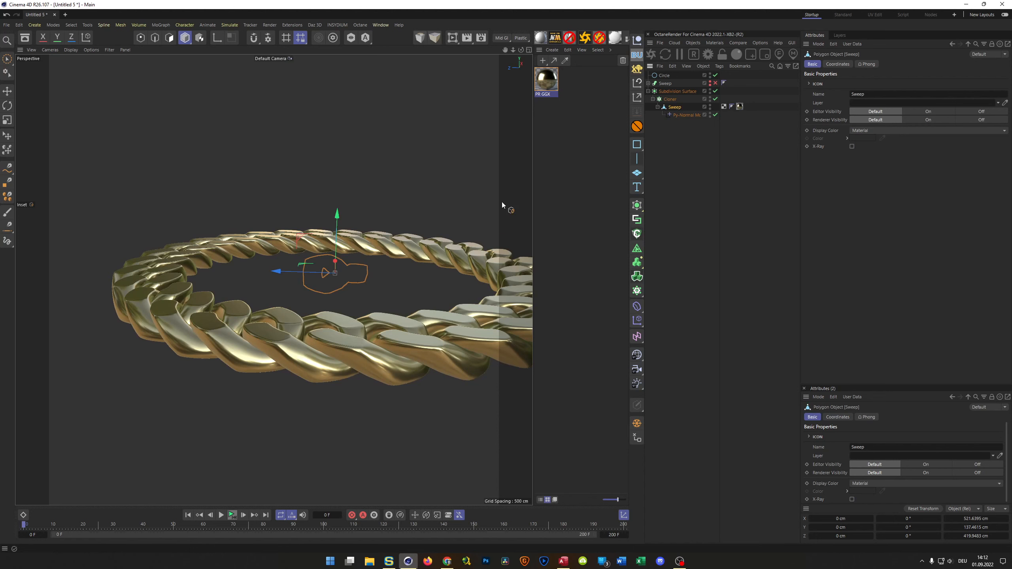
key(t)
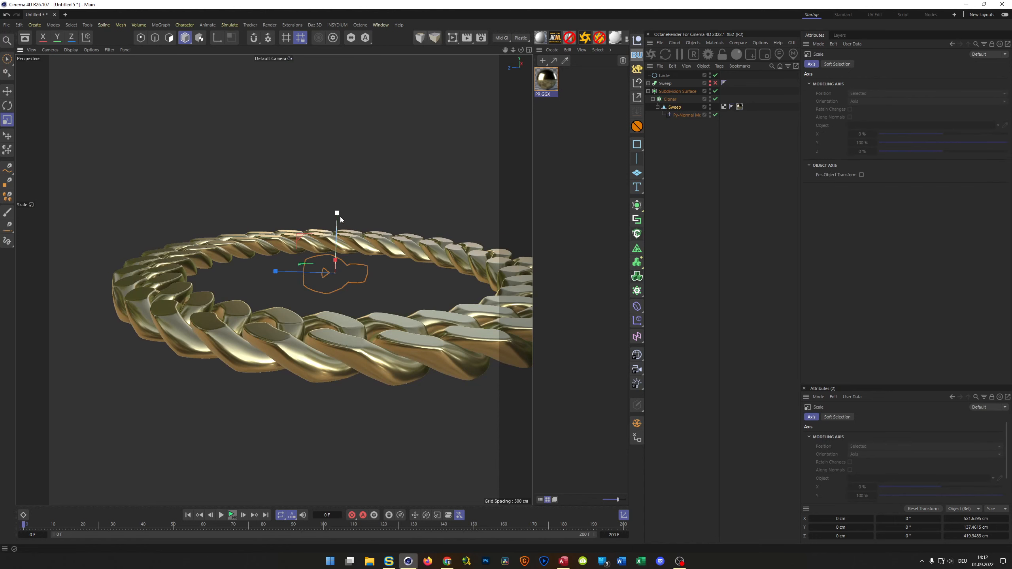
drag(337, 215, 341, 206)
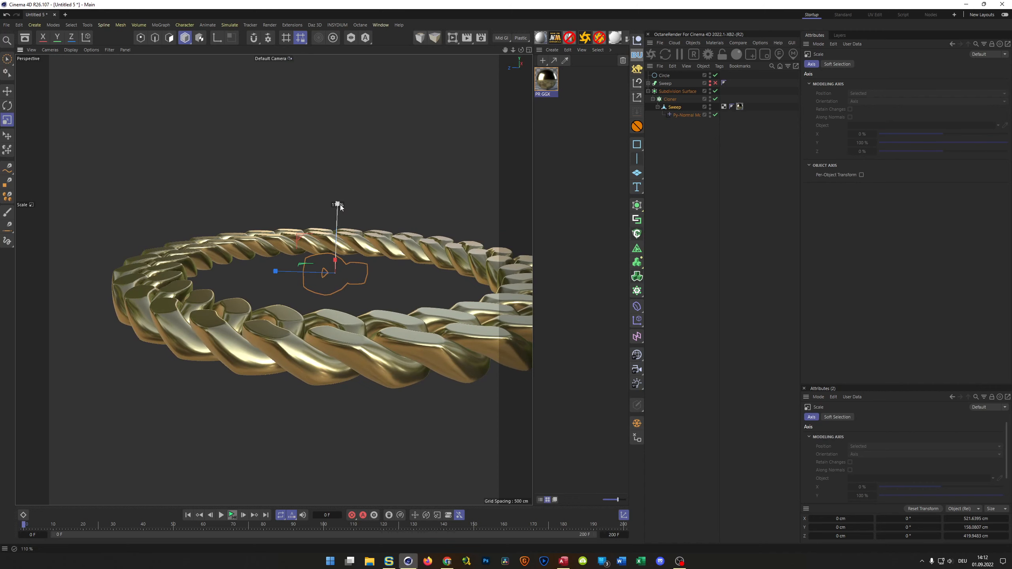
alt+drag(324, 407, 288, 320)
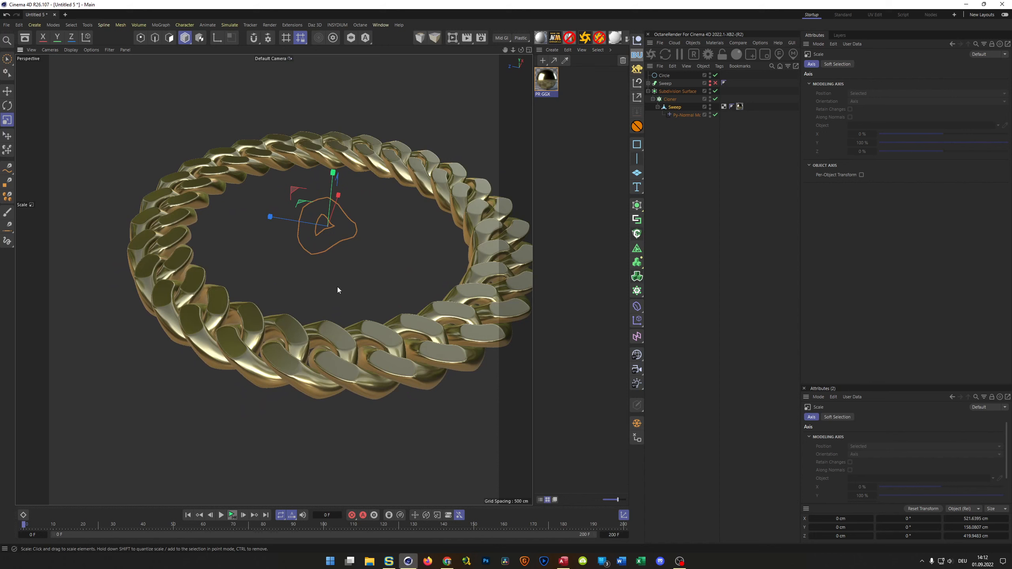
scroll(285, 170, down, 3)
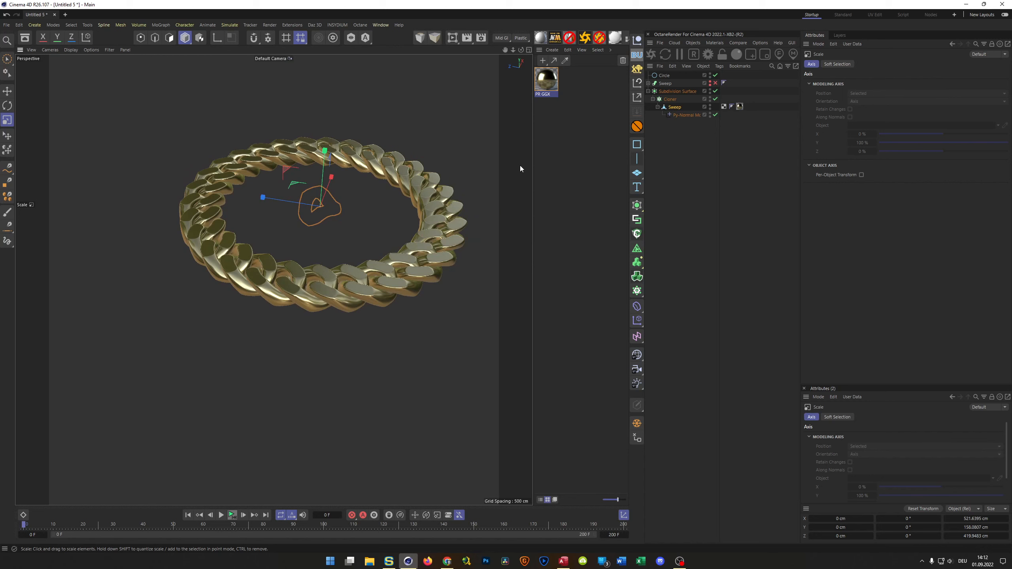
click(665, 76)
right_click(665, 76)
mouse_move(750, 201)
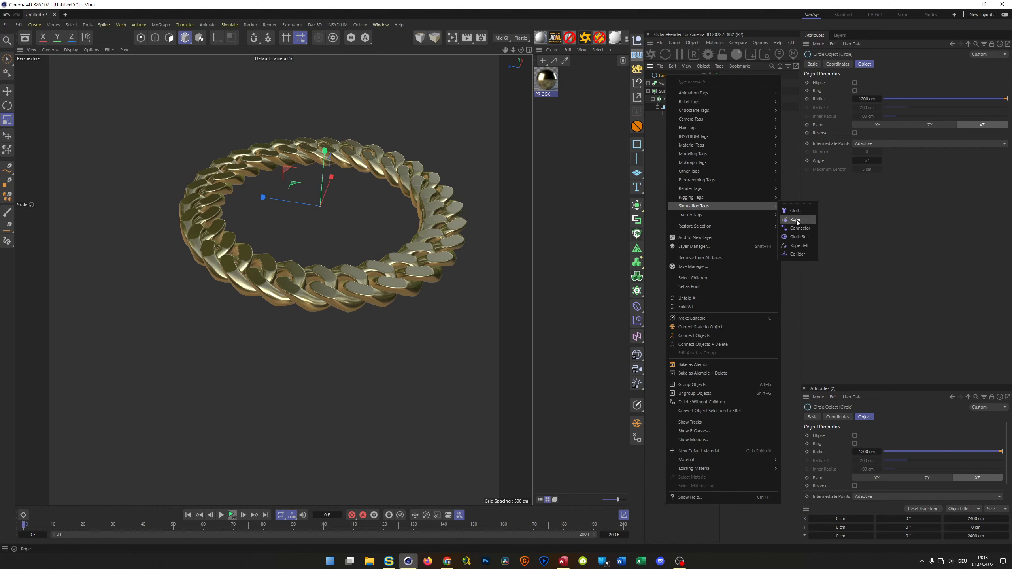
click(732, 15)
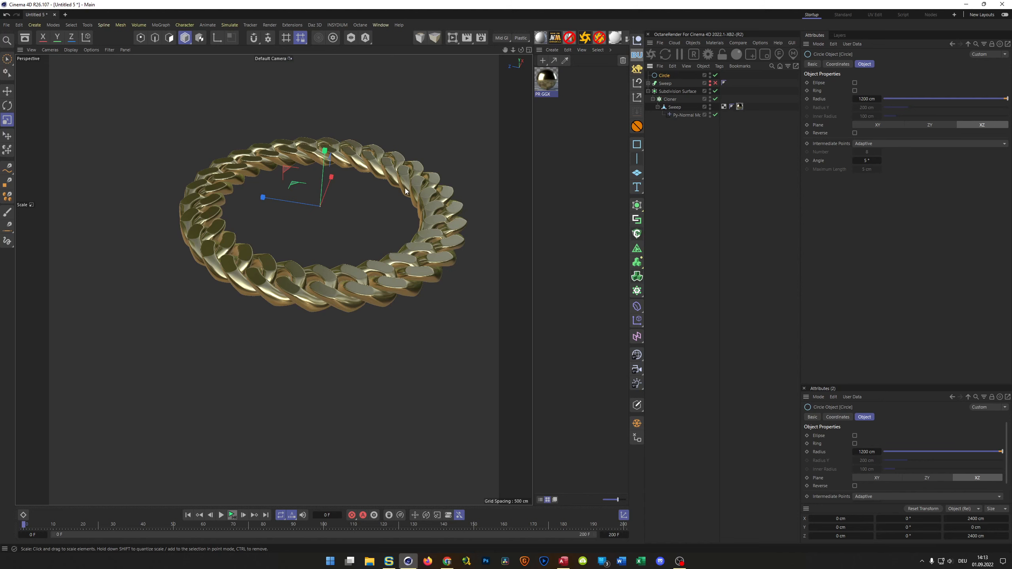
Switch to the browser to compare the chain with the reference image on Instagram, and return to Cinema 4D.
alt+drag(405, 192, 581, 255)
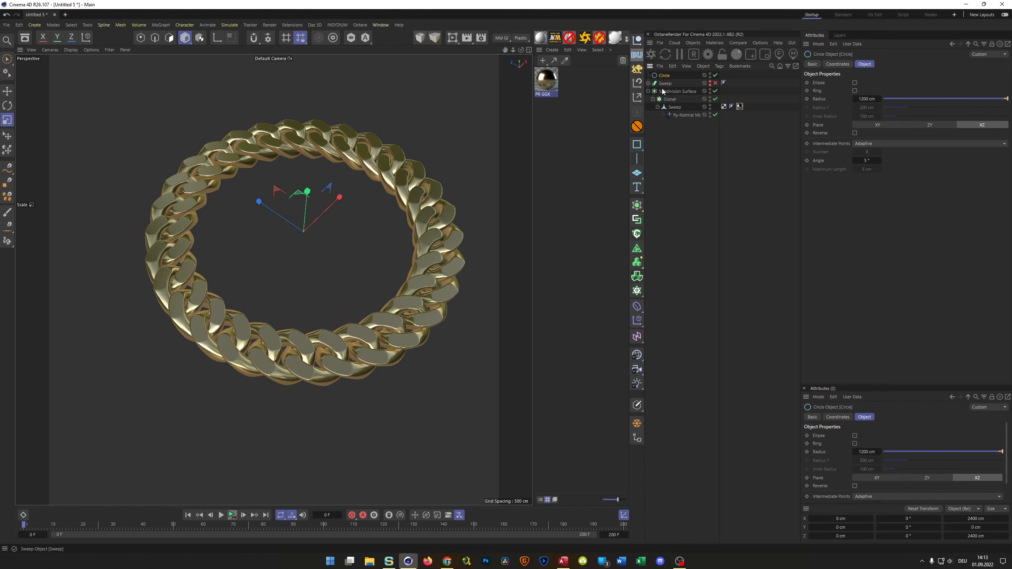
key(alt+Tab)
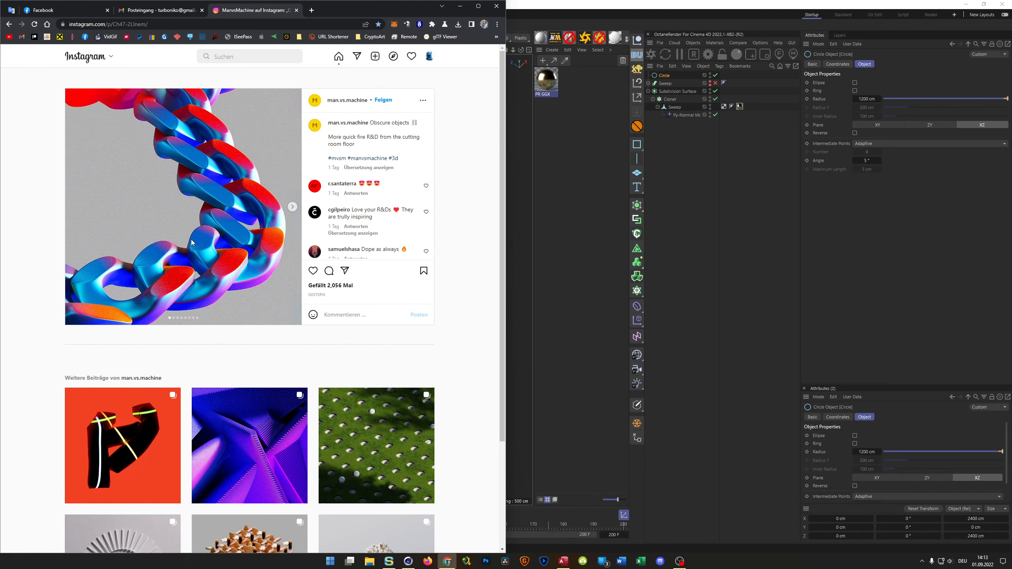
key(alt+Tab)
key(alt+Tab)
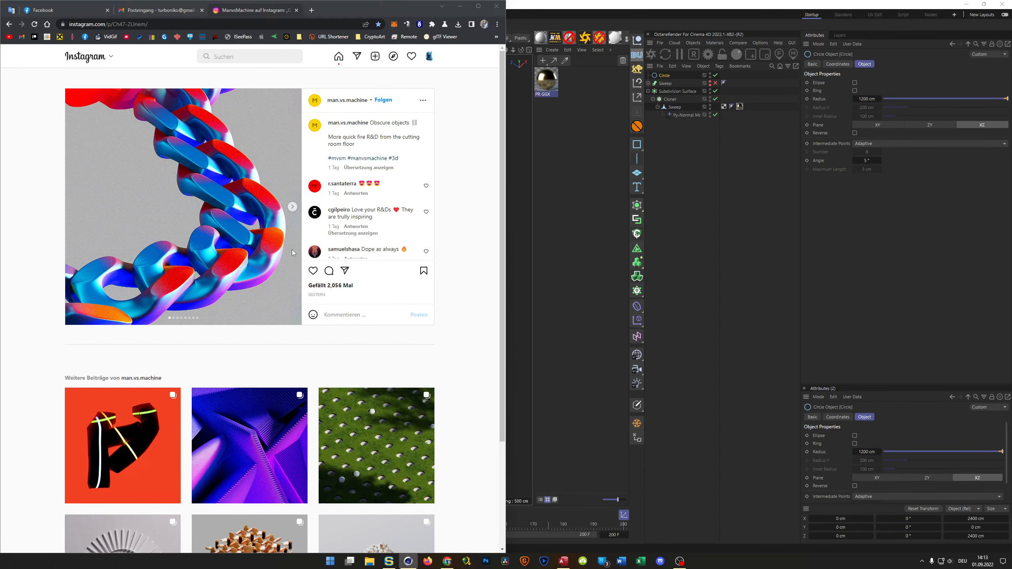
key(alt+Tab)
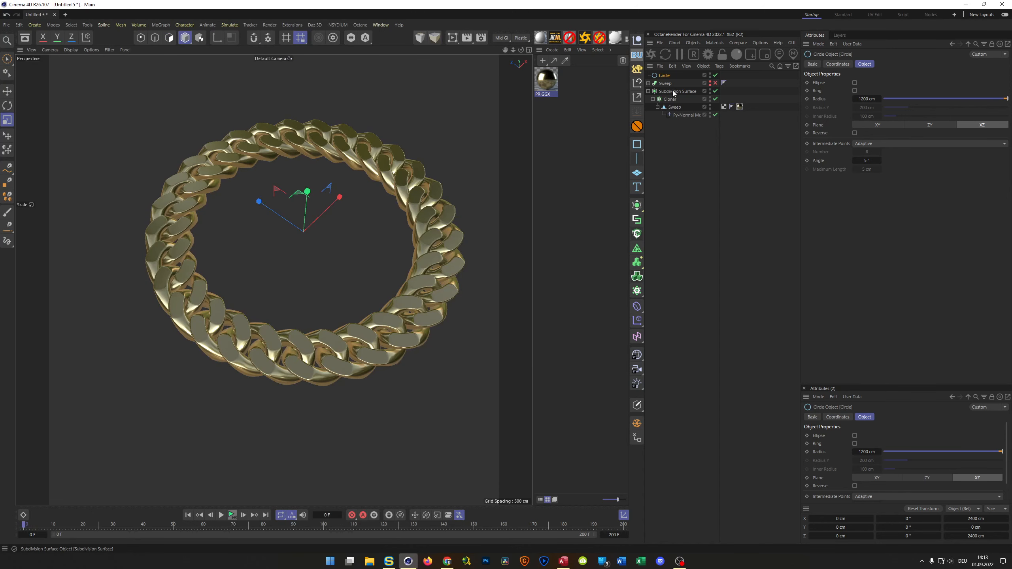
Set the Circle spline's radius to 2000 cm.
click(867, 98)
text(2000)
key(Return)
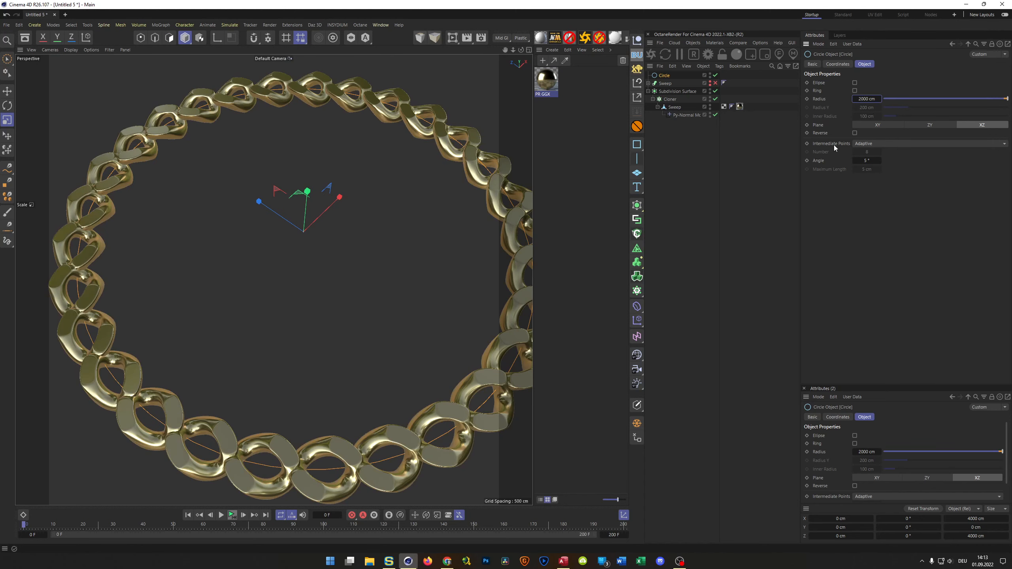
alt+middle_drag(478, 440, 425, 379)
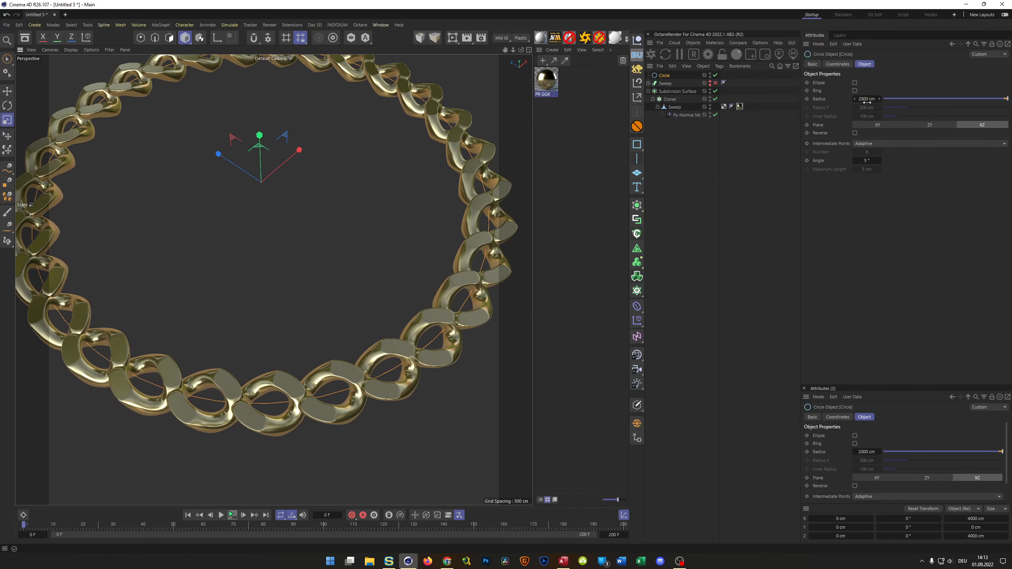
Raise the Cloner's count to 48 so the links interlock around the larger circle.
click(671, 100)
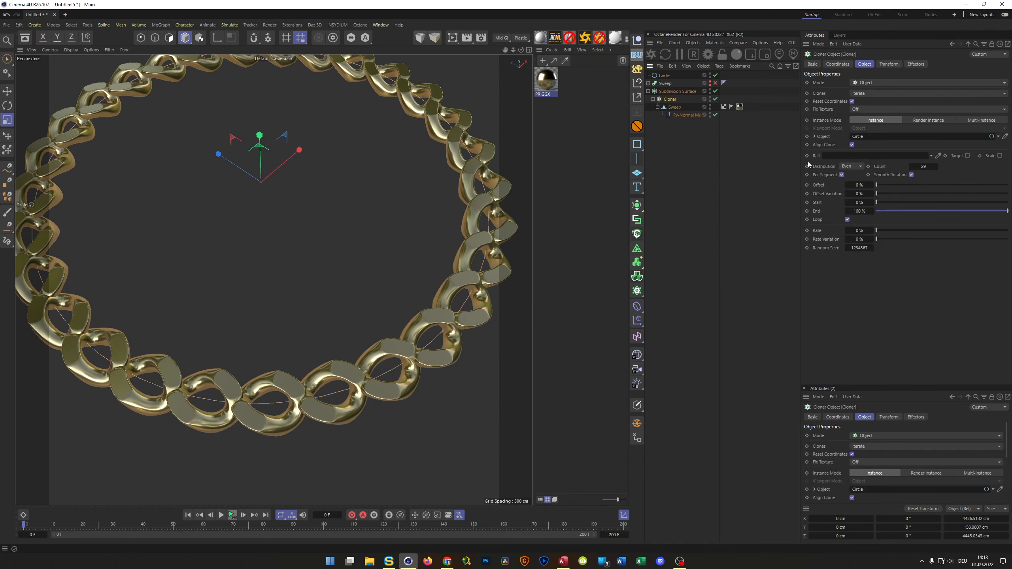
drag(935, 166, 932, 166)
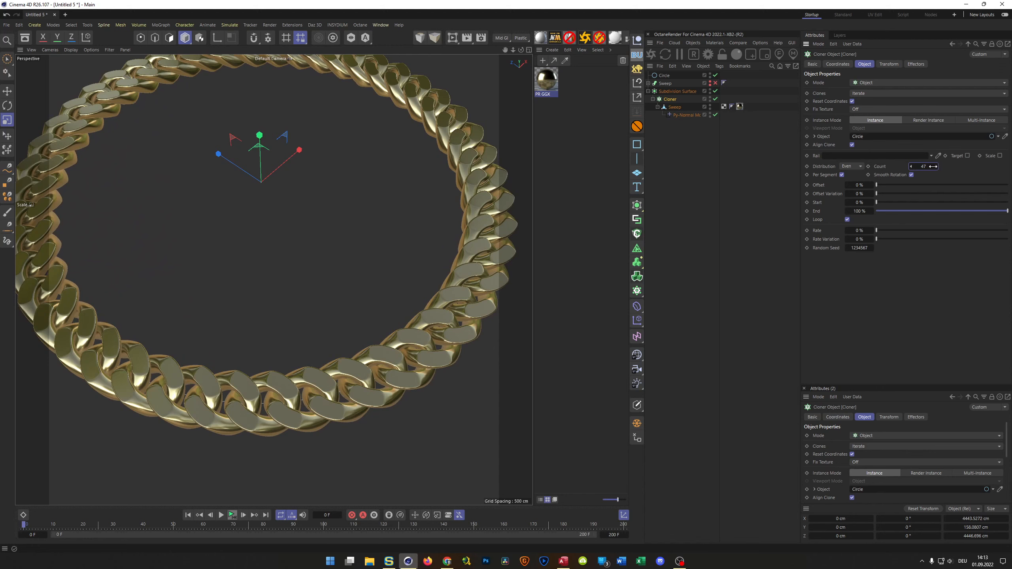
scroll(303, 411, up, 6)
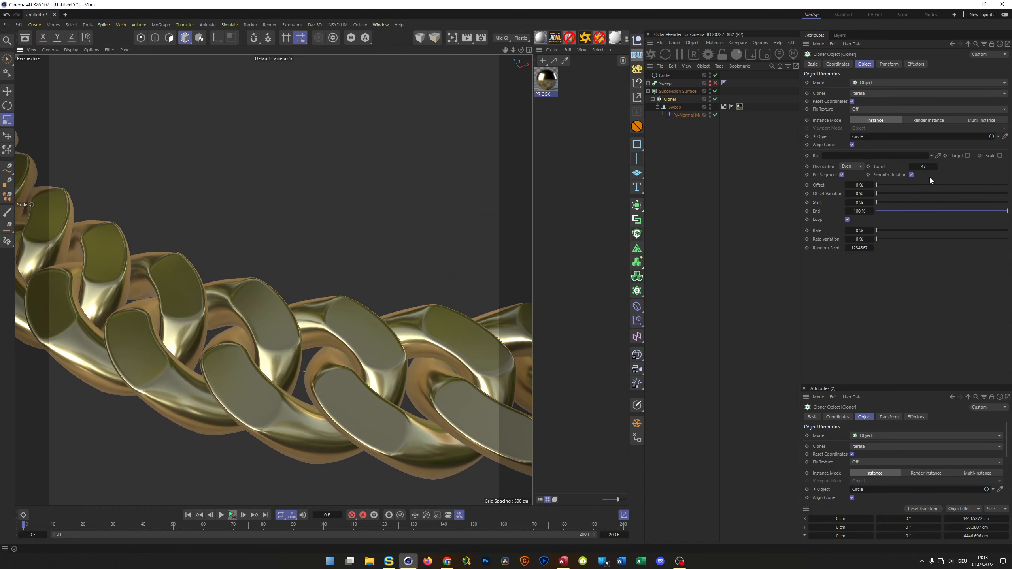
click(935, 166)
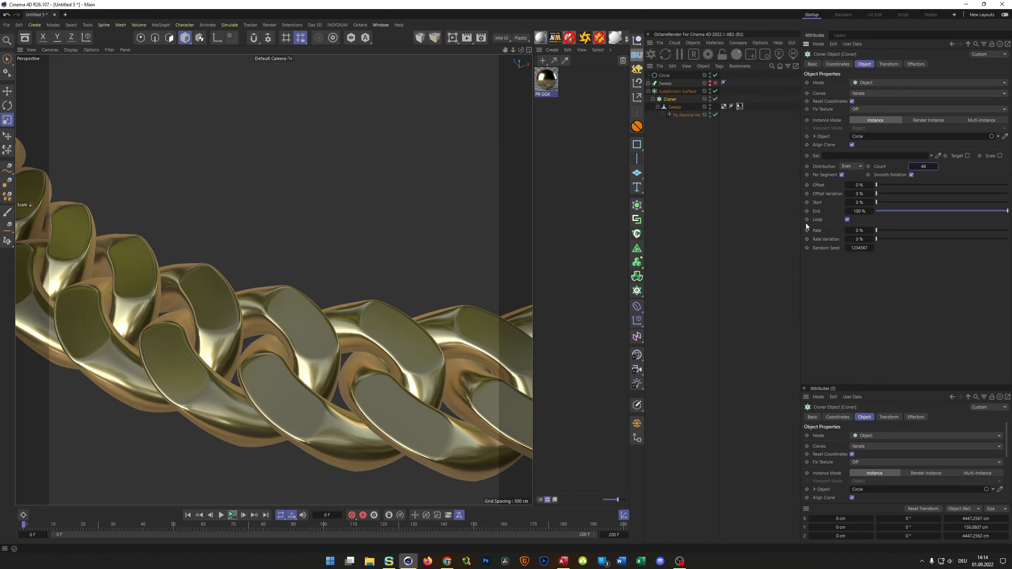
Frame a close-up of the chain and add the Nikomedias Scene Rig Ultimate to the scene.
scroll(339, 398, down, 10)
alt+middle_drag(182, 351, 37, 307)
scroll(331, 349, up, 2)
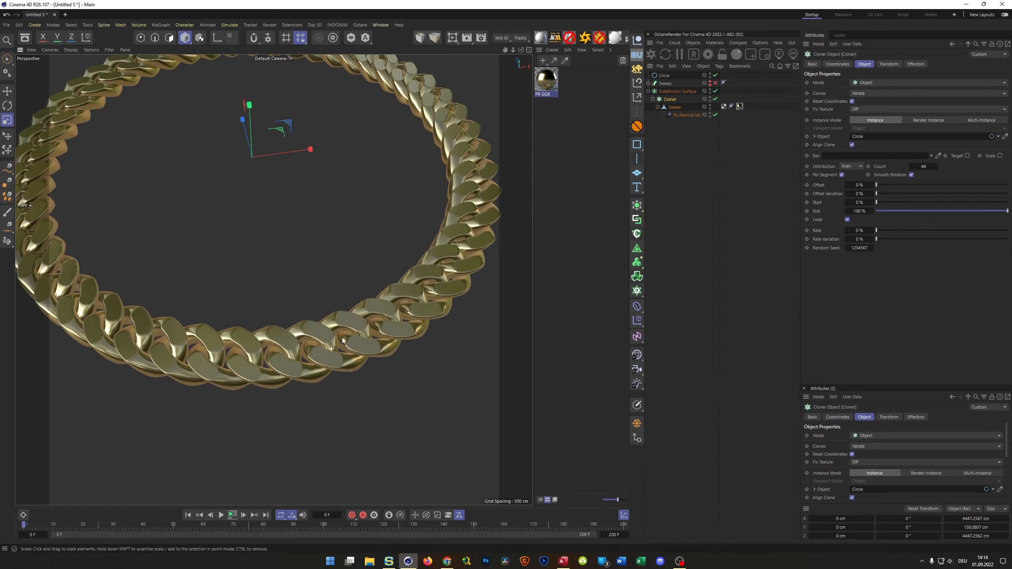
scroll(303, 315, up, 8)
mouse_move(262, 266)
alt+mouse_down()
mouse_move(255, 254)
mouse_move(247, 266)
alt+mouse_up()
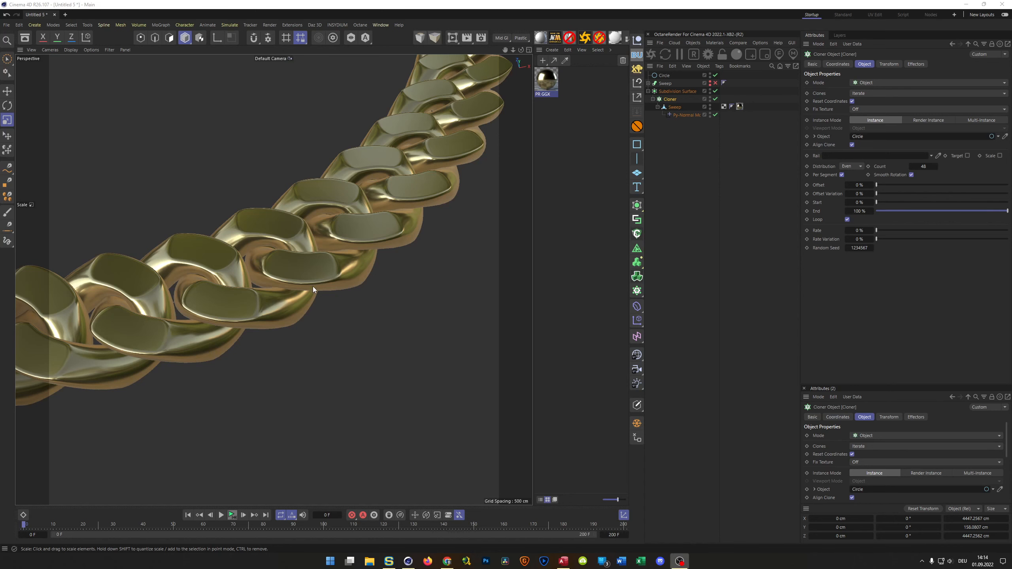
mouse_move(313, 286)
alt+mouse_down()
mouse_move(296, 279)
mouse_move(298, 289)
mouse_move(302, 253)
mouse_move(316, 266)
mouse_move(301, 277)
mouse_move(300, 294)
alt+mouse_up()
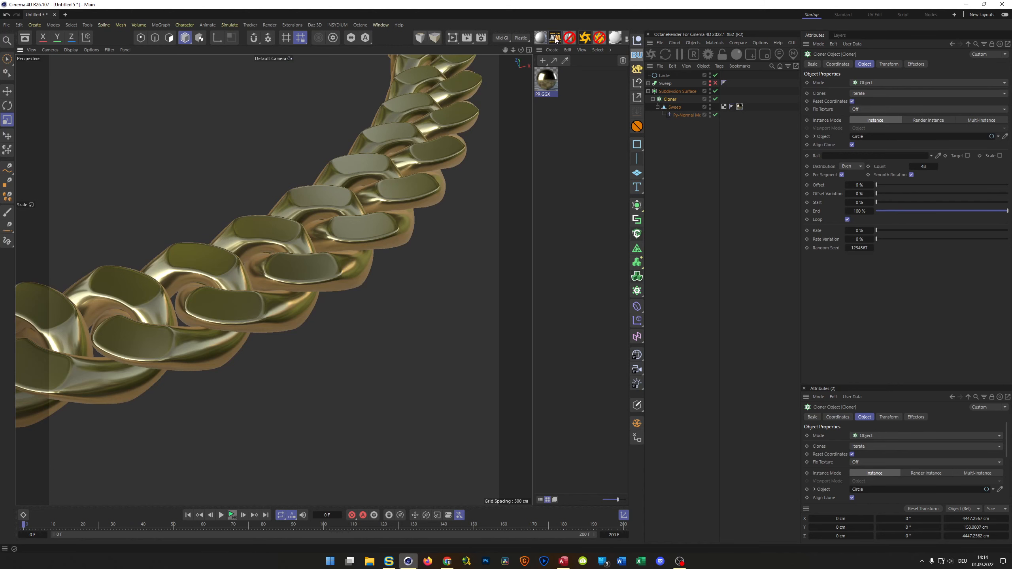
click(555, 38)
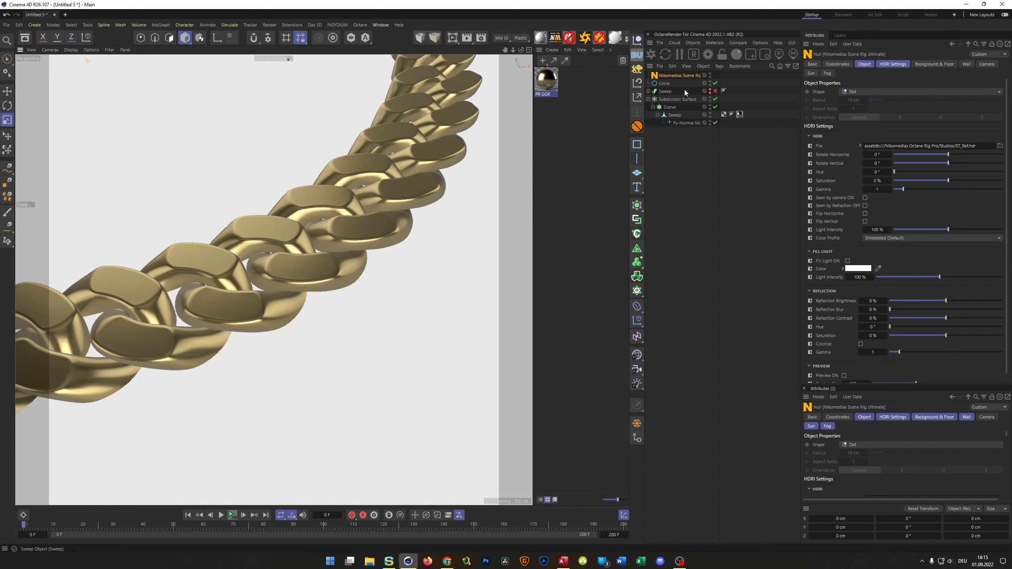
Turn off the scene rig's floor, including its editor and reflection visibility, and open the rig's HDRI settings.
click(916, 64)
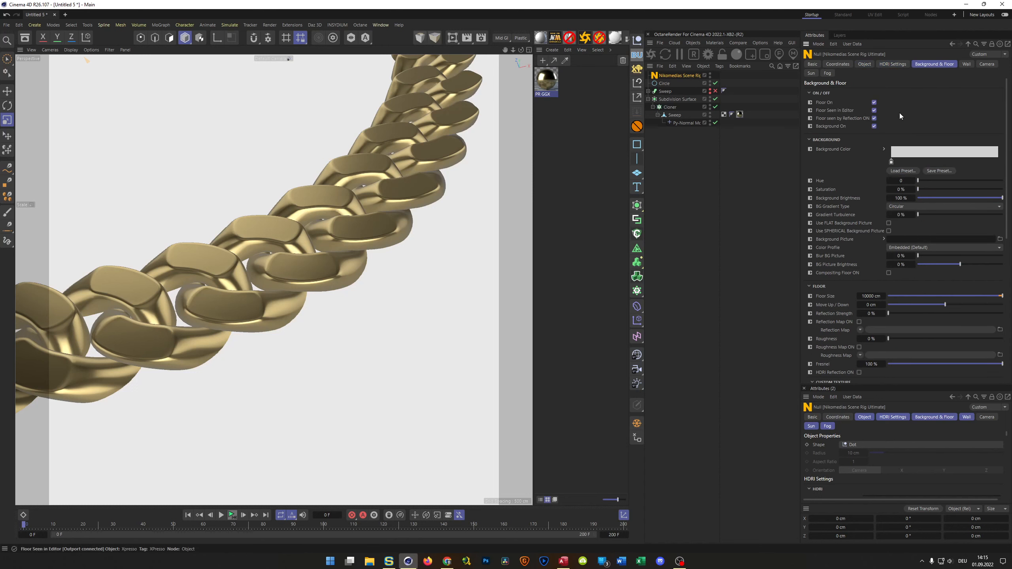
click(873, 102)
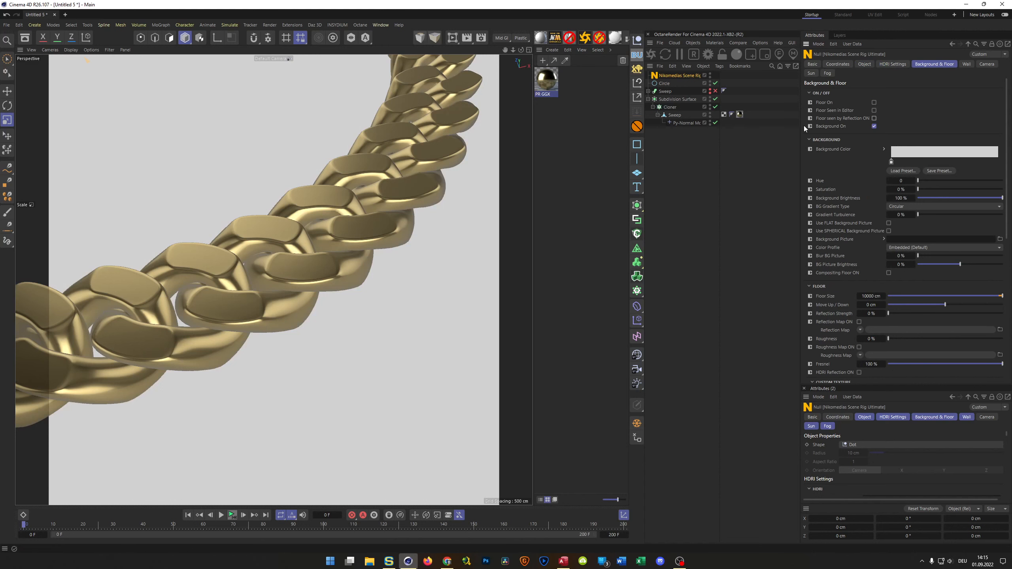
click(892, 63)
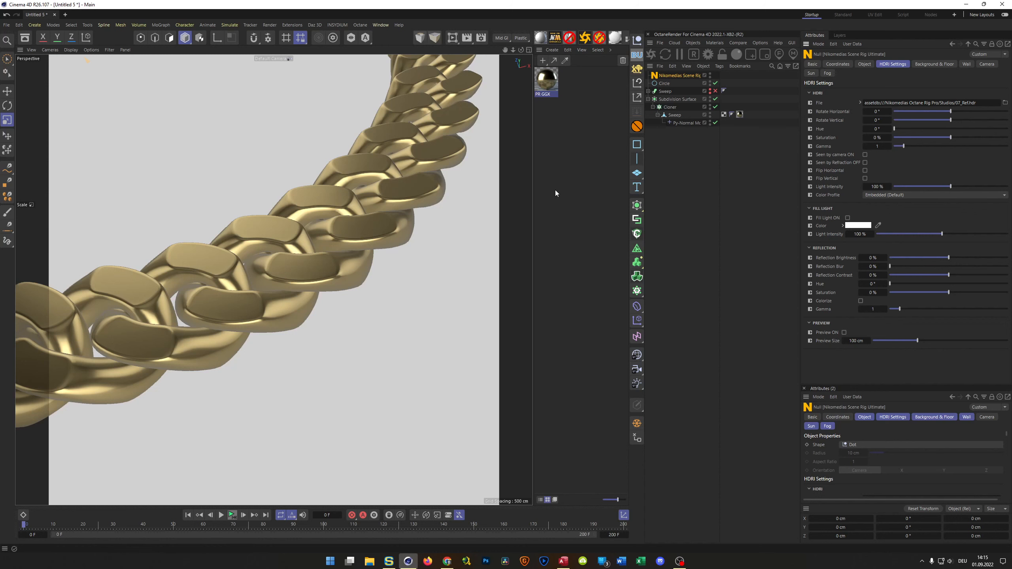
Choose the High render preset for the scene and open the render settings.
click(506, 38)
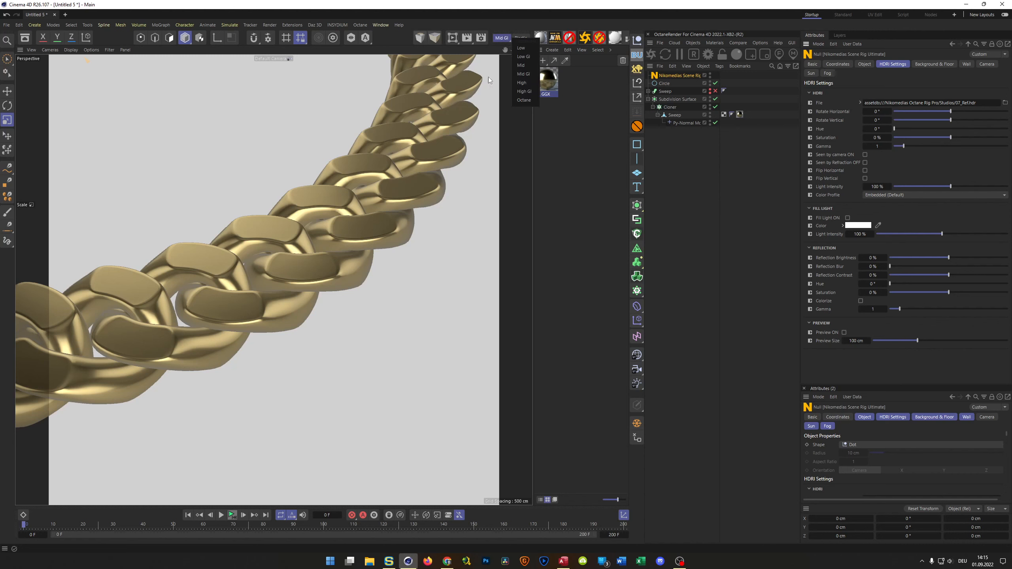
click(521, 66)
click(504, 41)
click(518, 83)
click(481, 37)
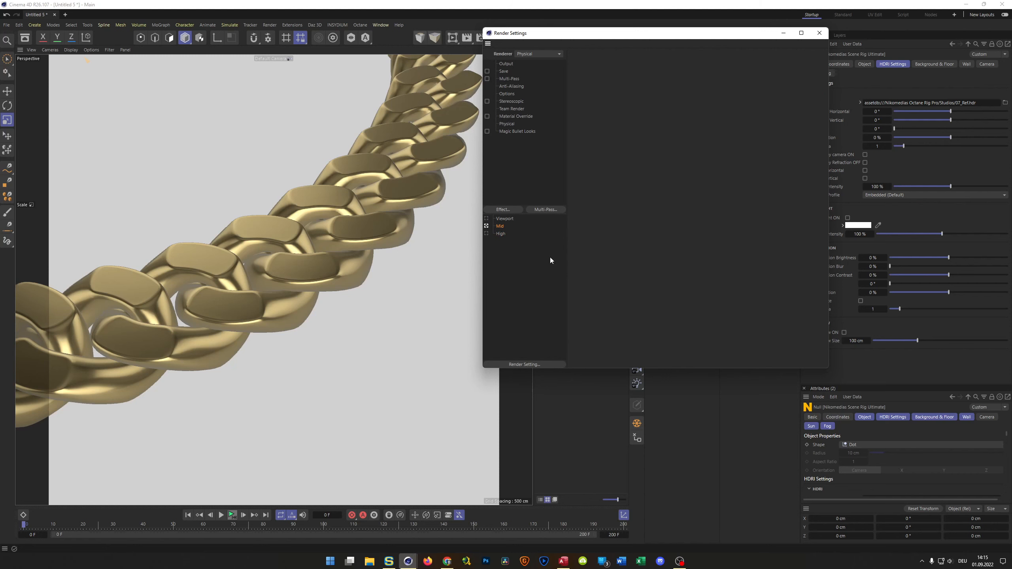
drag(752, 46, 853, 152)
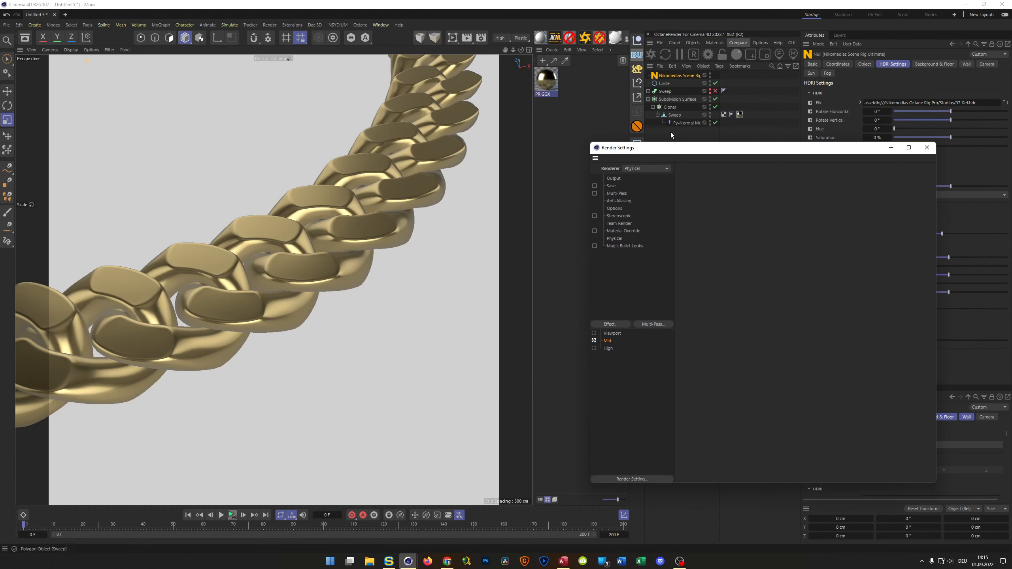
Start an interactive render region, enlarge it over most of the visible chain, and close the render settings.
click(452, 38)
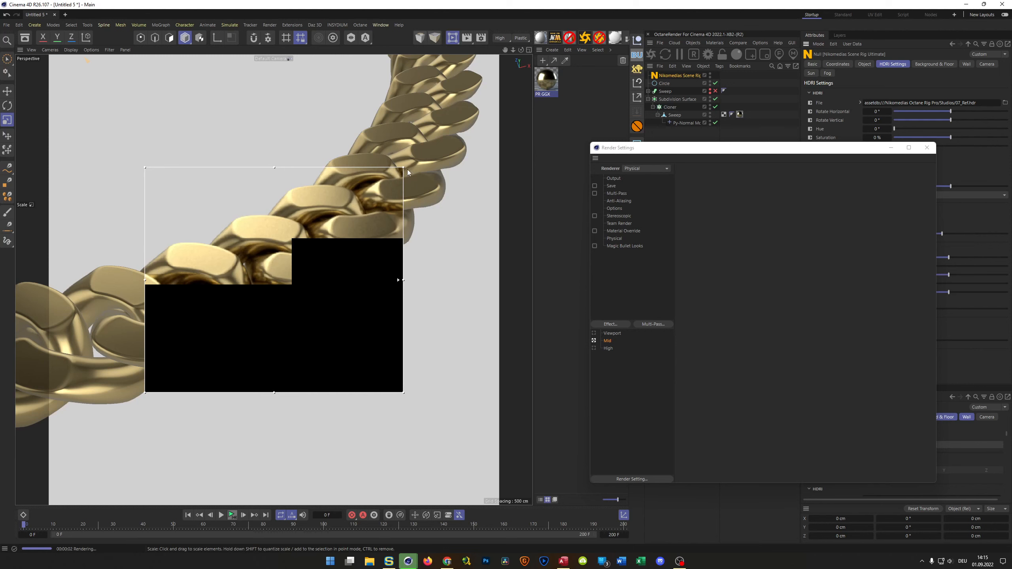
drag(407, 170, 486, 96)
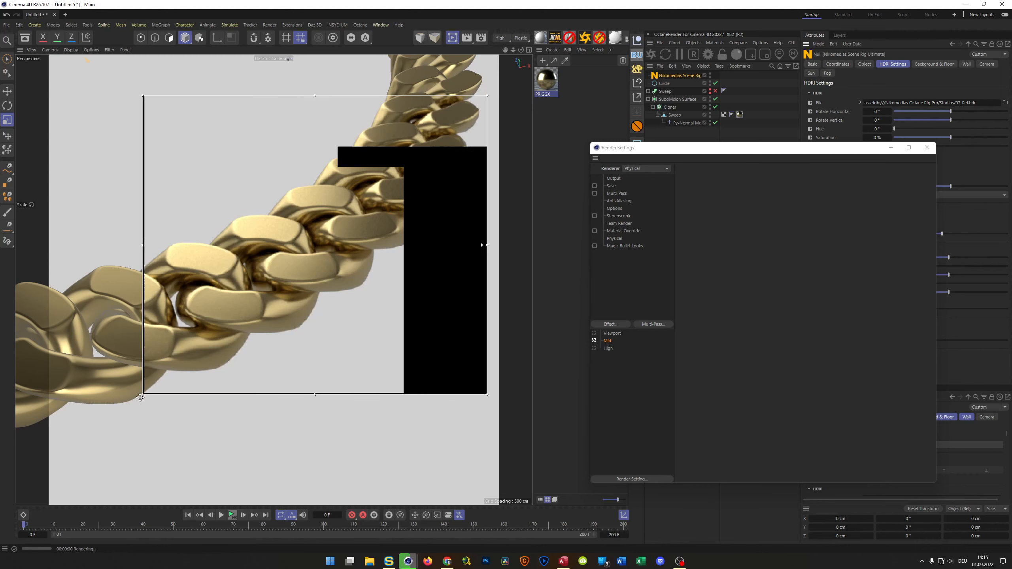
drag(149, 394, 105, 426)
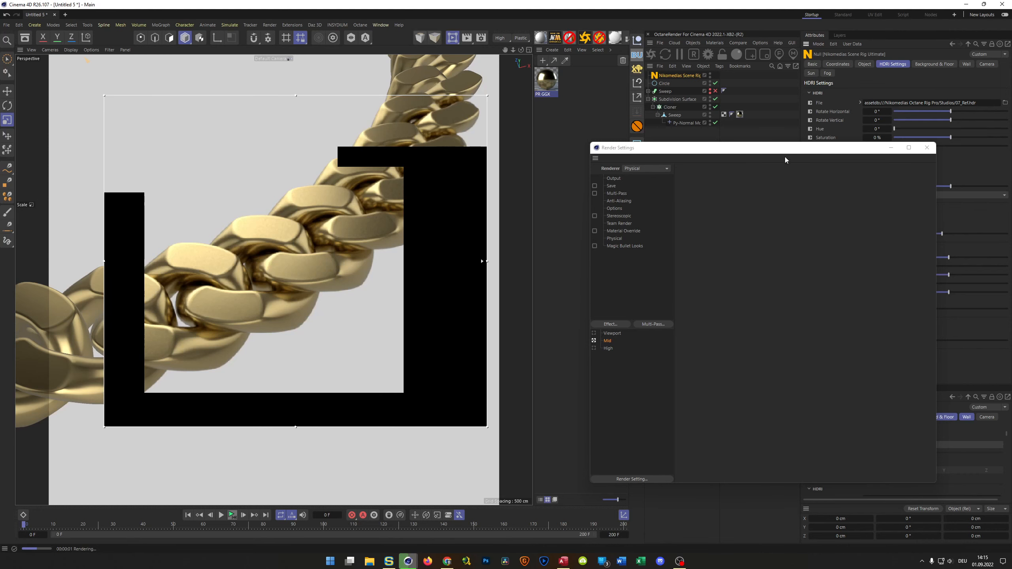
click(926, 148)
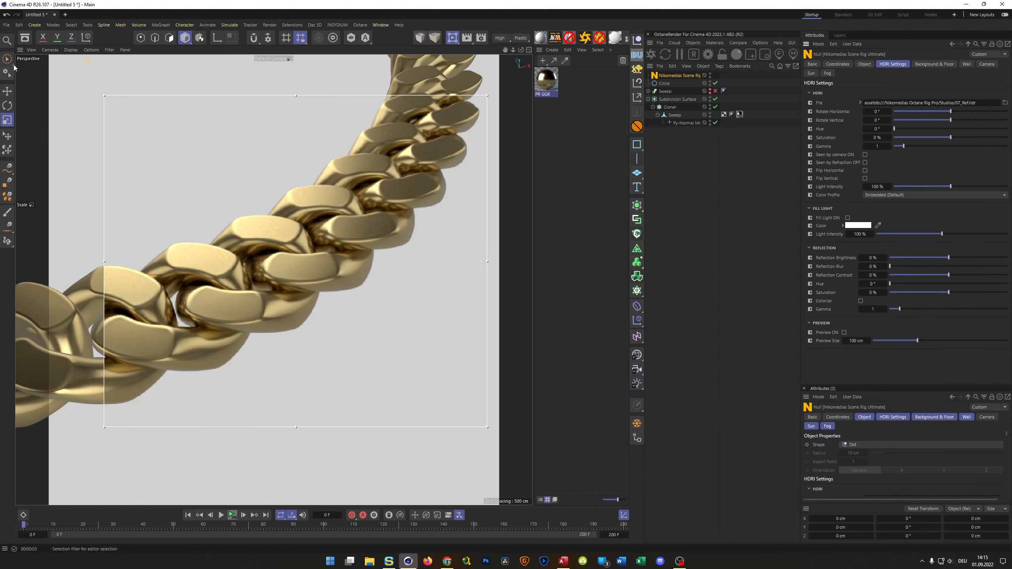
Load NatureLab_Bones8k_Ref.hdr from the asset library's indoor HDRI folder into the scene rig's HDRI file setting.
click(25, 38)
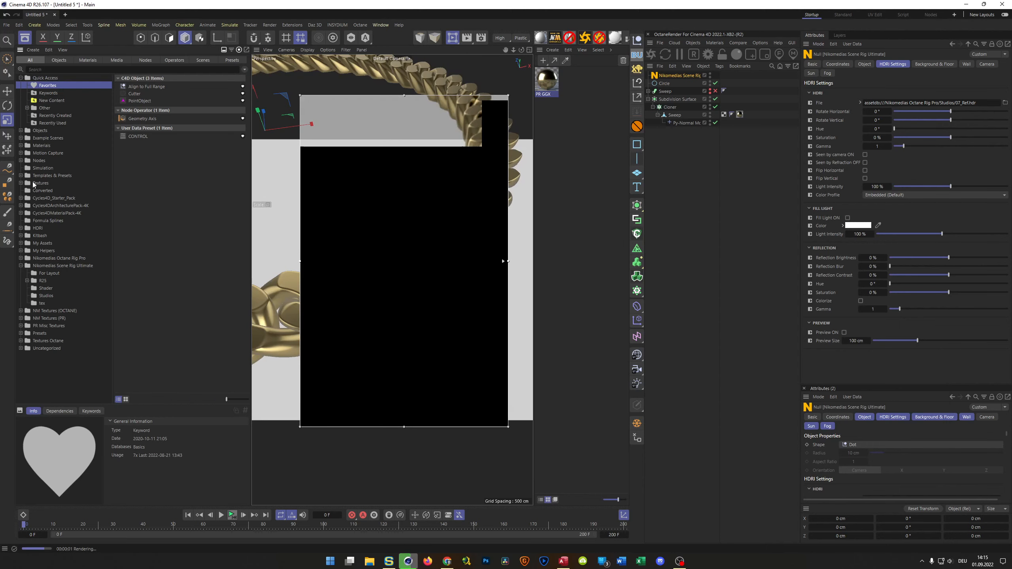
click(21, 228)
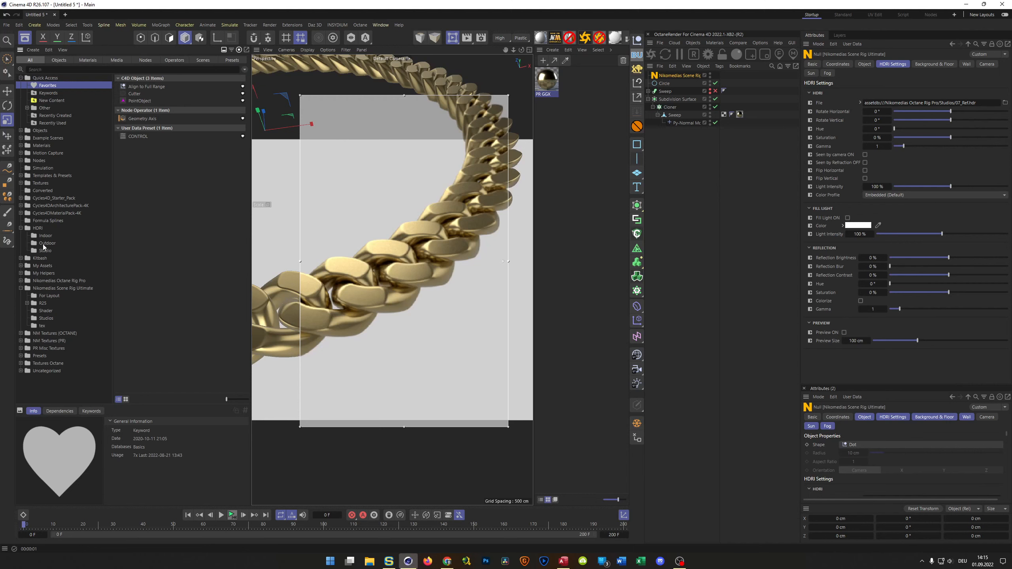
click(46, 236)
drag(140, 200, 885, 102)
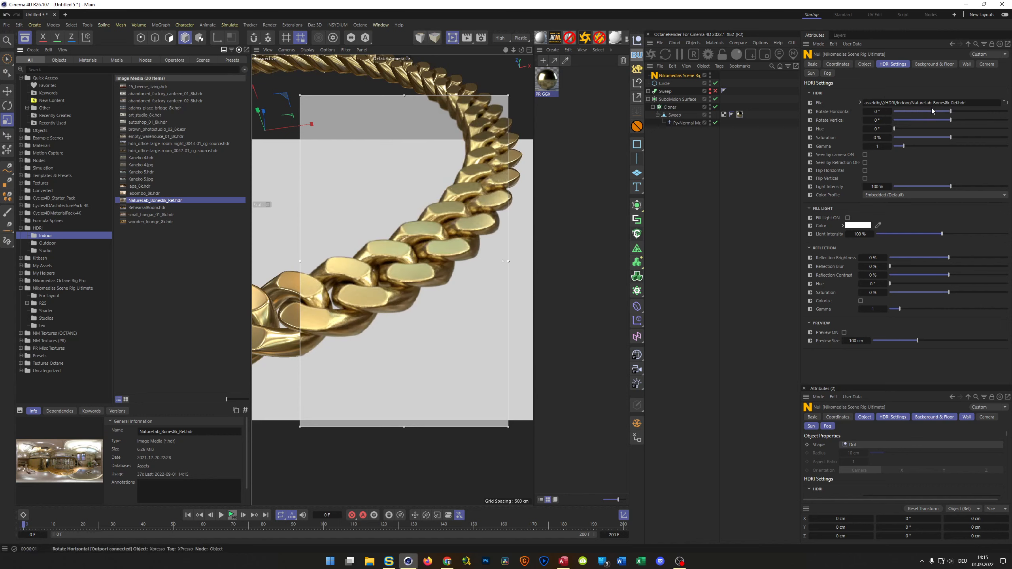
Rotate the HDRI horizontally to 136°, close the asset library and turn off the interactive render region.
drag(951, 111, 992, 113)
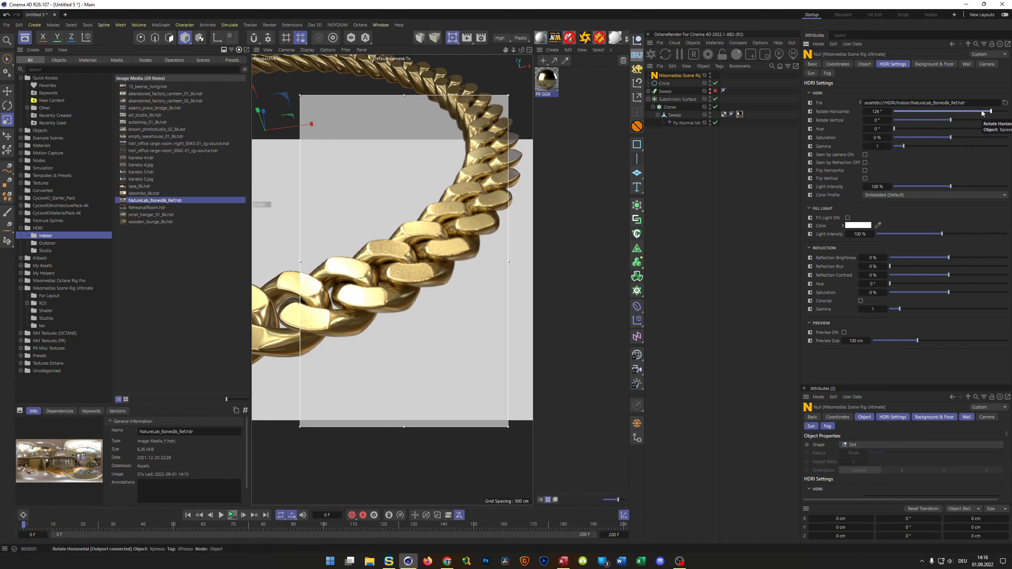
click(982, 112)
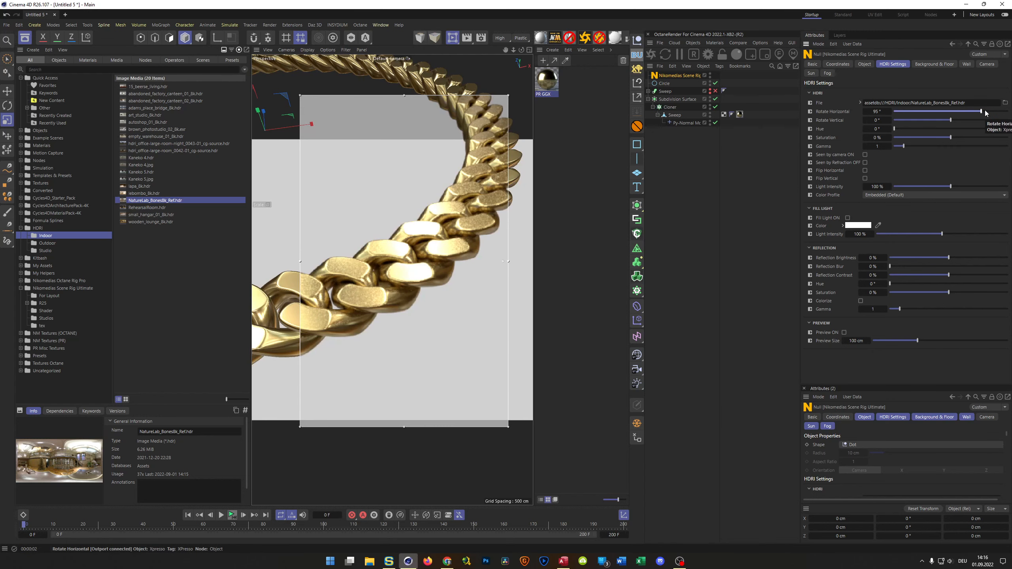
click(990, 112)
click(993, 112)
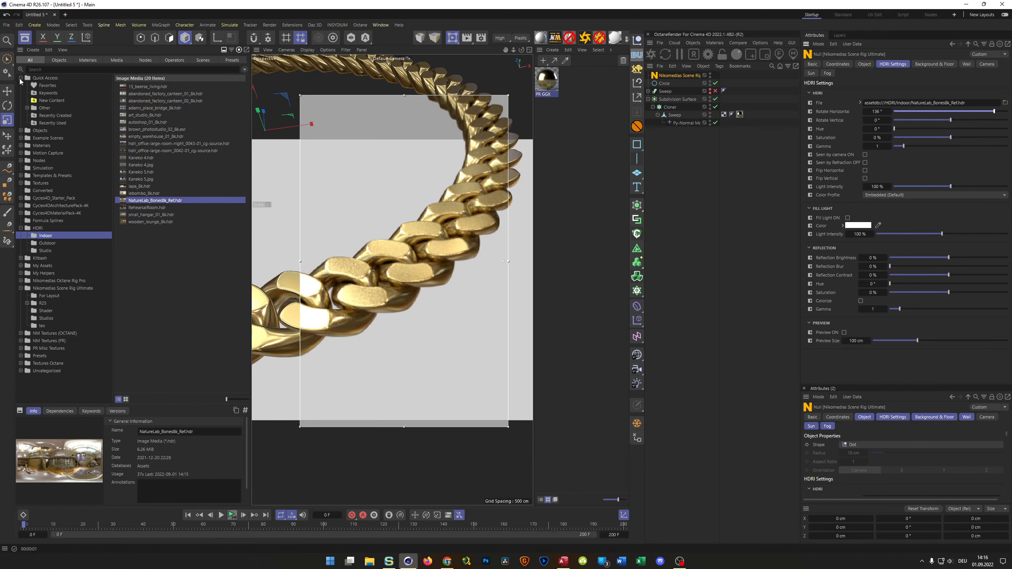
click(25, 37)
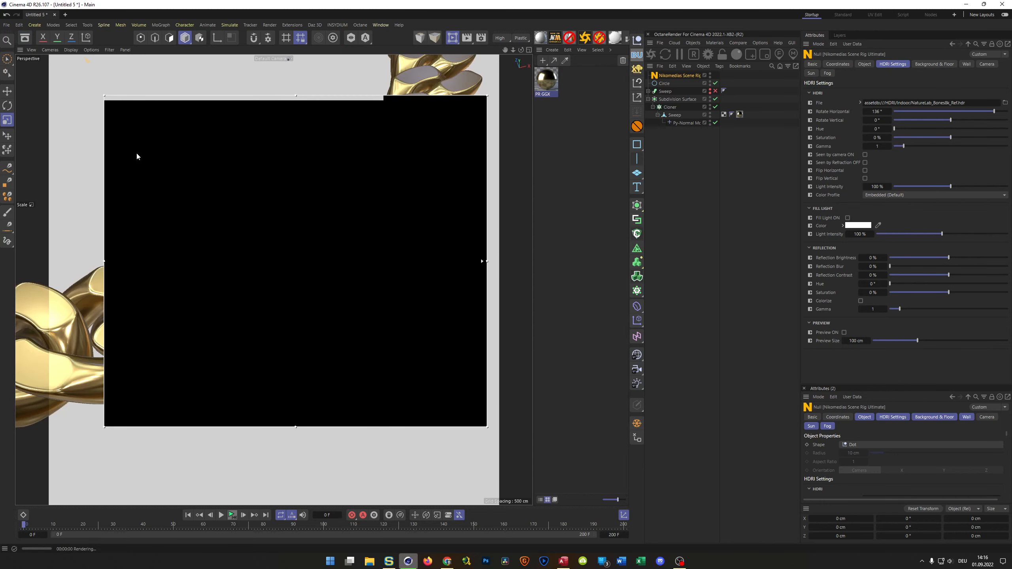
click(455, 39)
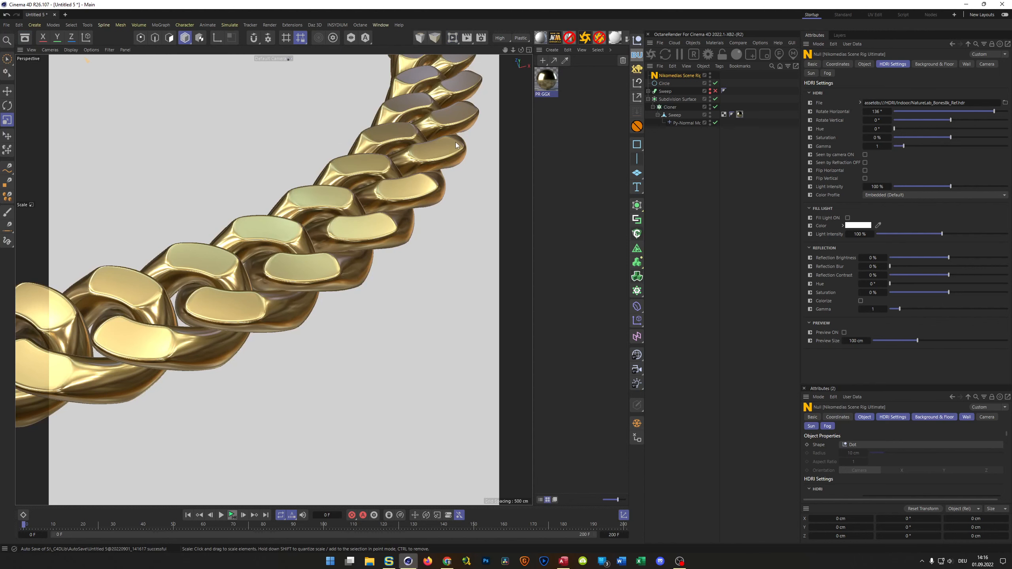
Open the PR GGX material in the Material Editor, keeping its window clear of the object list.
double_click(545, 85)
drag(585, 78, 638, 149)
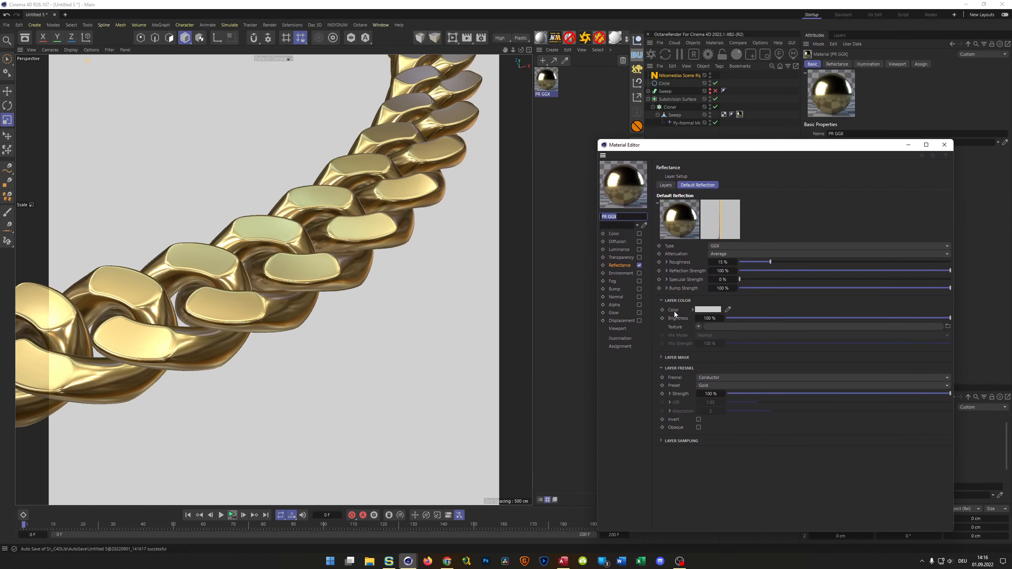
drag(784, 152, 617, 458)
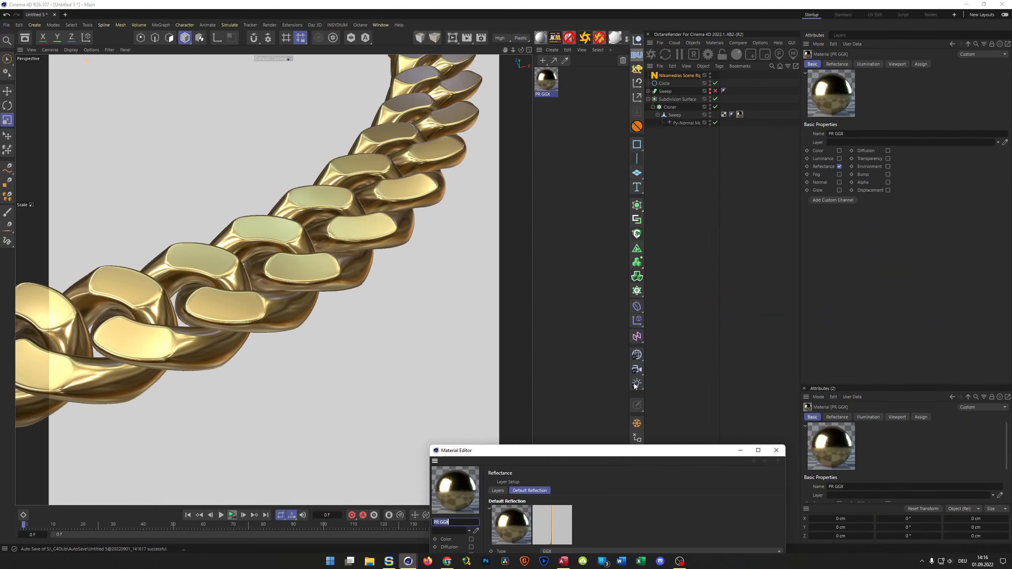
Add a camera at the current view, look through it, and lock it with a Protection tag.
click(638, 369)
click(715, 75)
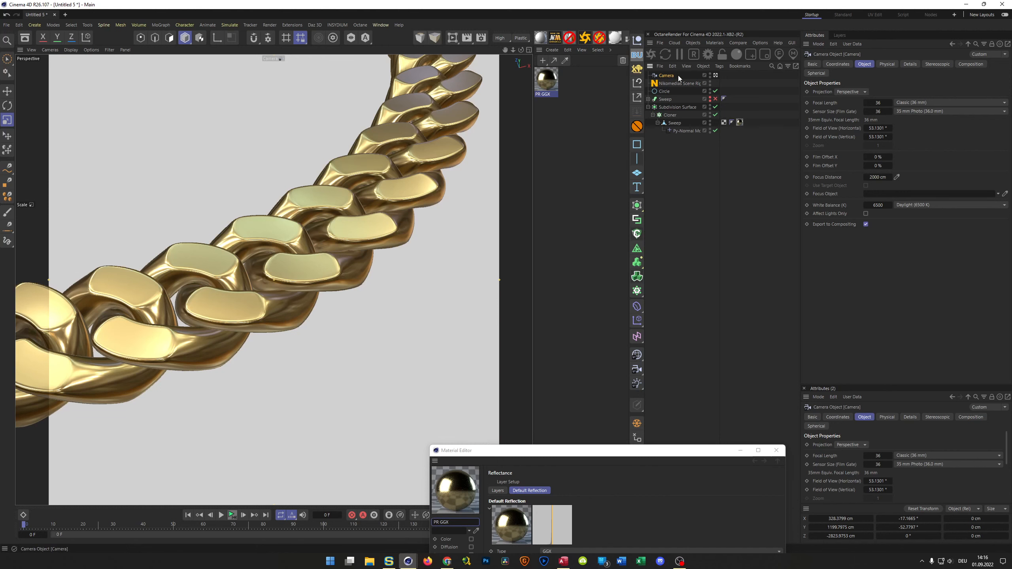
click(636, 126)
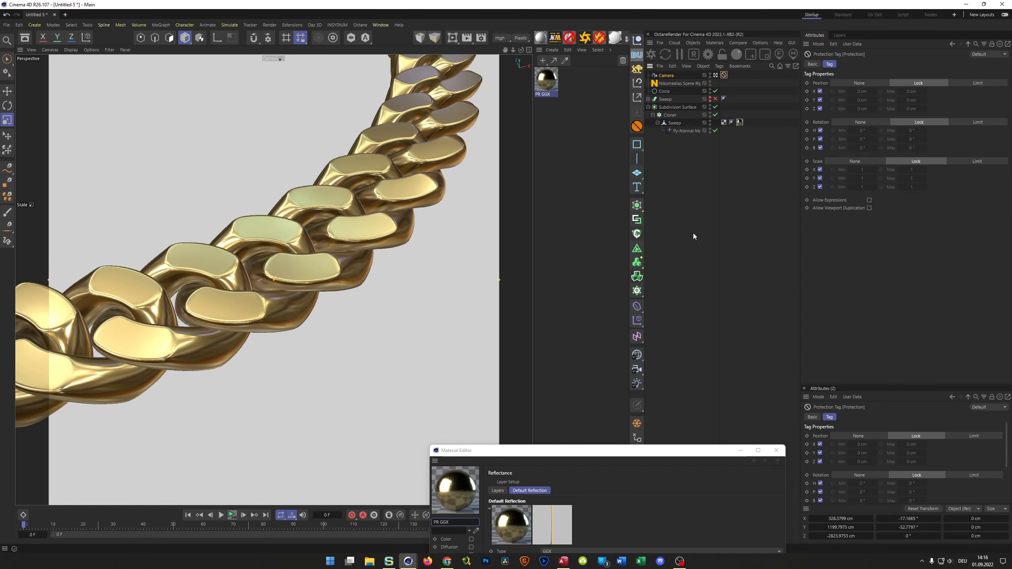
drag(666, 460, 777, 164)
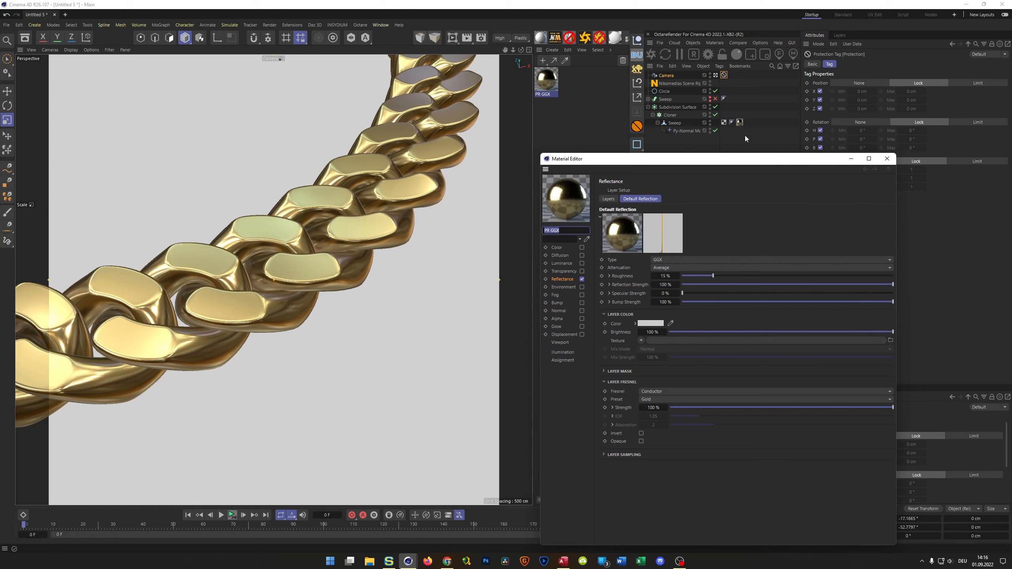
Disable the Cloner and hide the Circle spline to frame a single link outside the camera view.
click(716, 114)
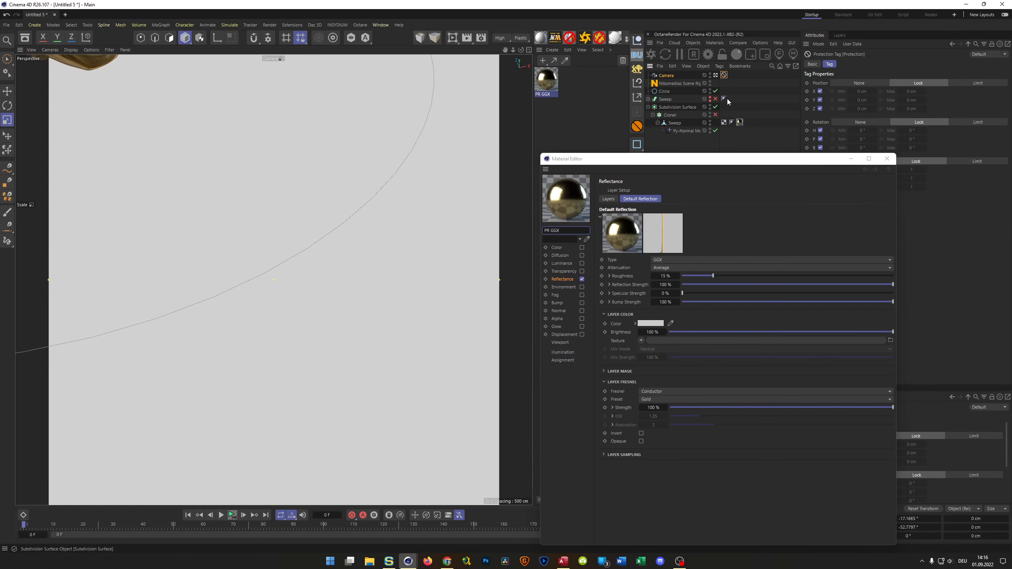
click(715, 75)
scroll(234, 183, down, 5)
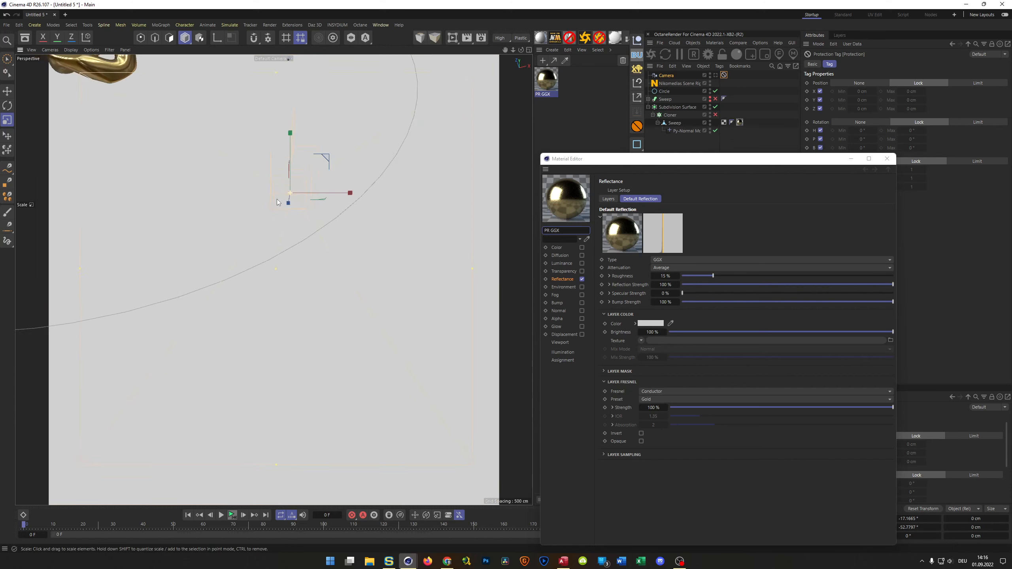
alt+middle_drag(234, 183, 266, 215)
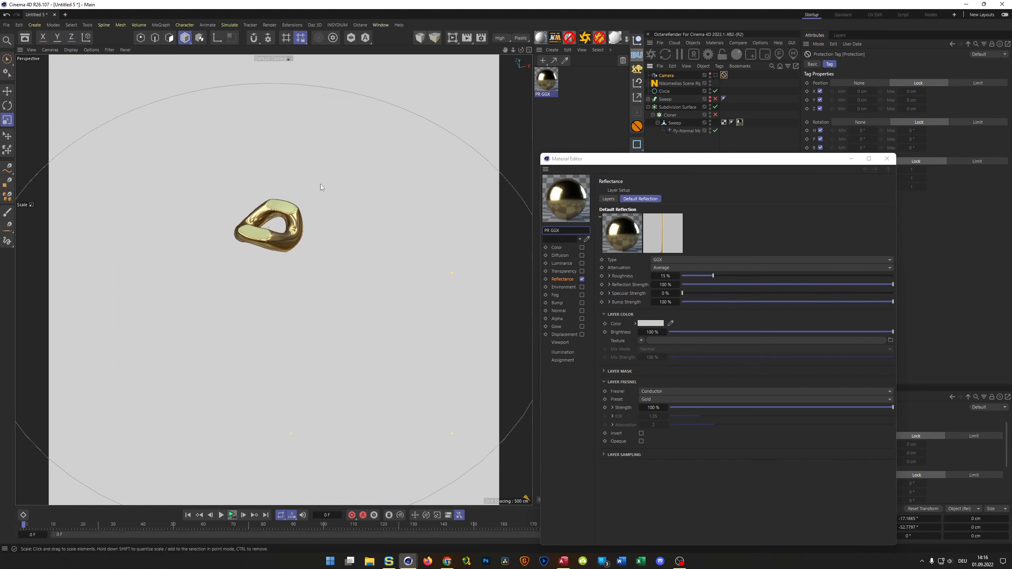
click(710, 91)
scroll(277, 215, up, 5)
mouse_move(314, 206)
alt+mouse_down()
mouse_move(338, 184)
mouse_move(329, 211)
mouse_move(303, 223)
mouse_move(377, 212)
mouse_move(346, 214)
alt+mouse_up()
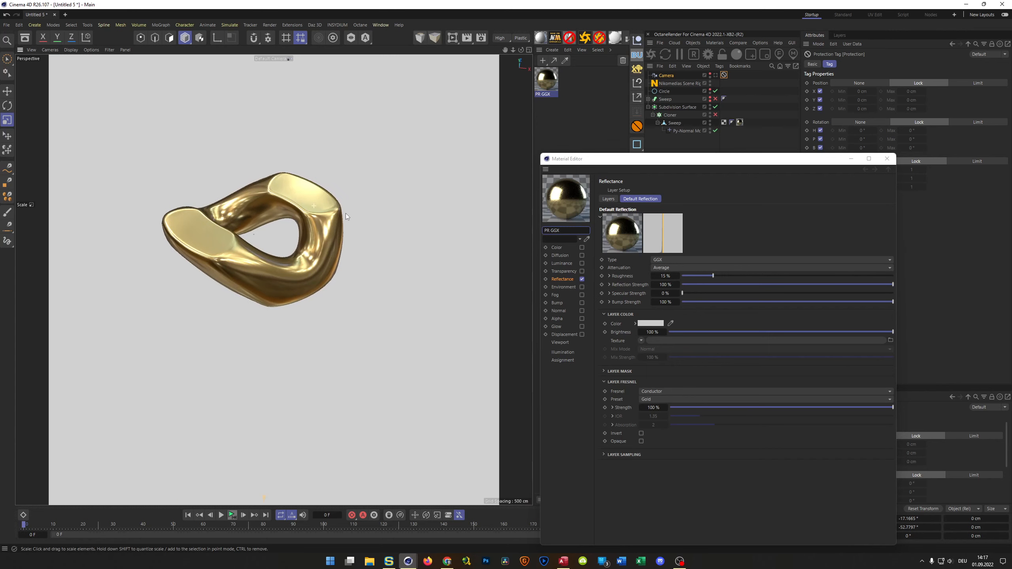
scroll(320, 231, up, 2)
drag(632, 164, 638, 118)
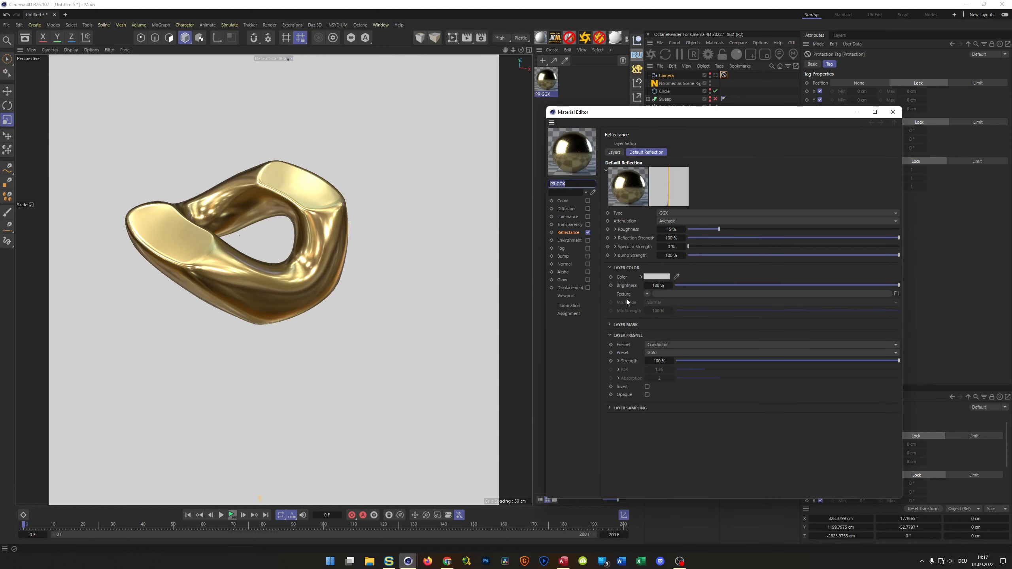
Check the man.vs.machine reference chain in the browser and return to the Material Editor in Cinema 4D.
click(646, 293)
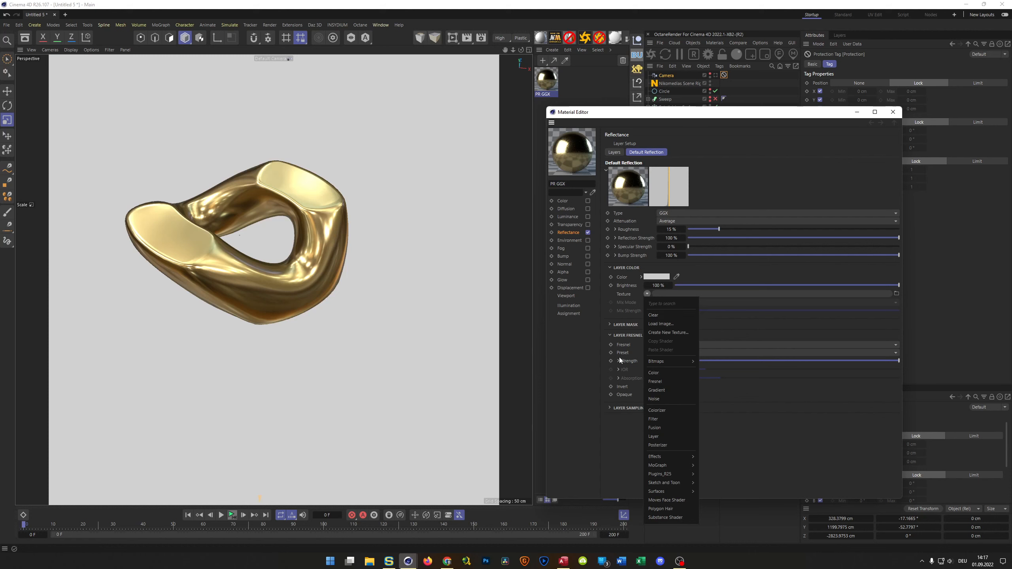
click(446, 562)
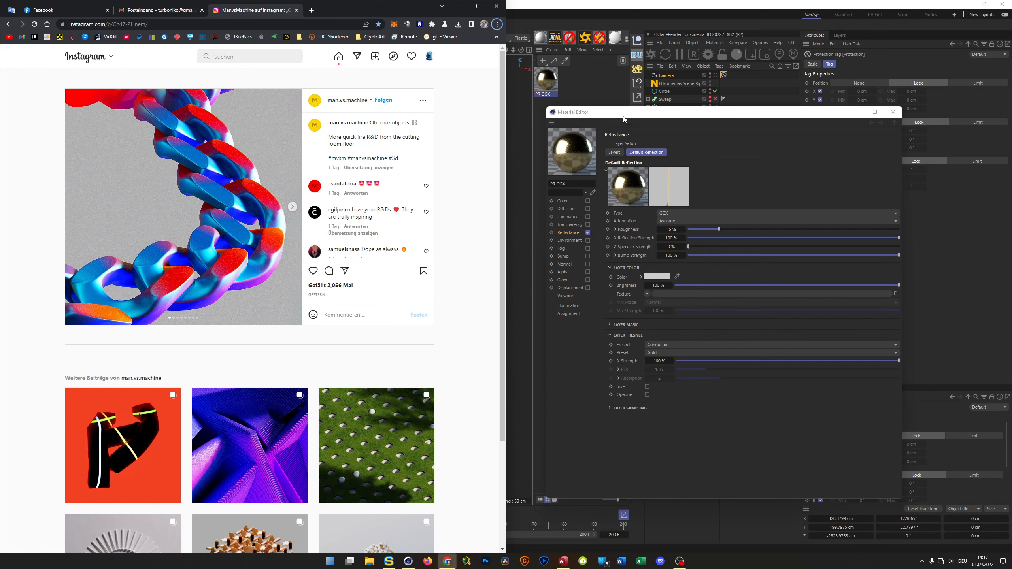
click(638, 108)
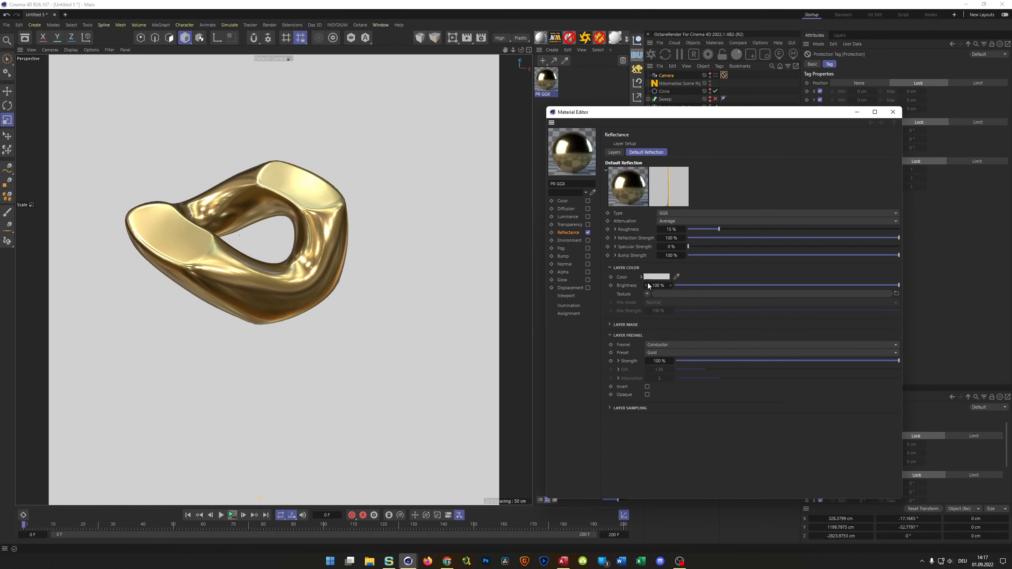
Add a Gradient shader as the reflection's layer color texture and set its type to 2D - V.
click(648, 293)
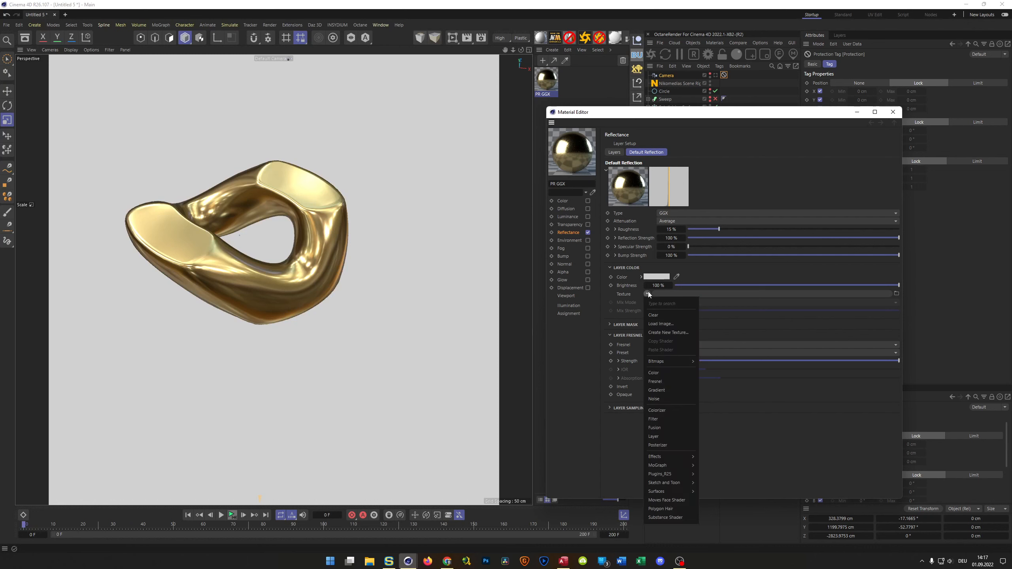
click(652, 392)
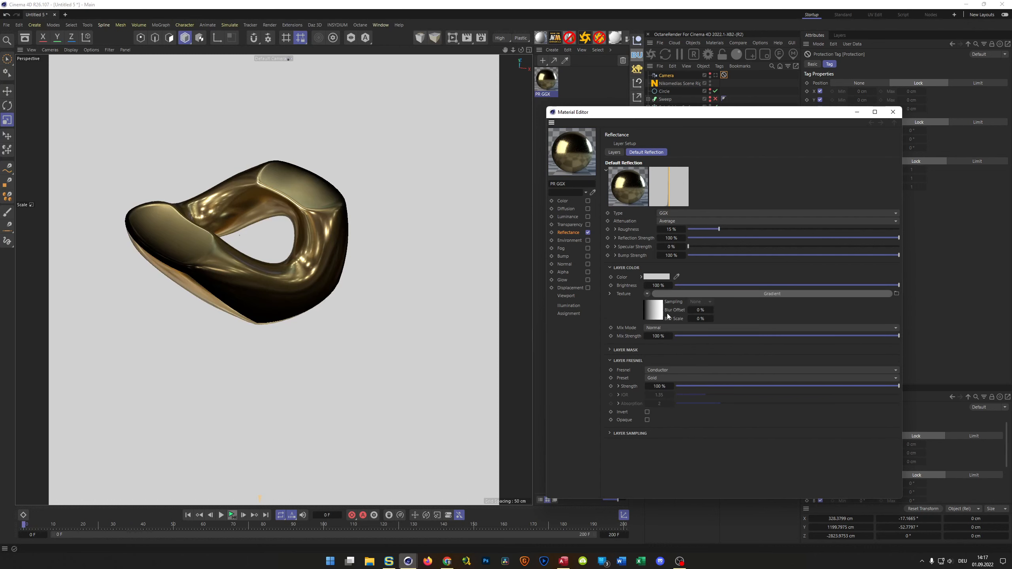
click(662, 293)
click(661, 317)
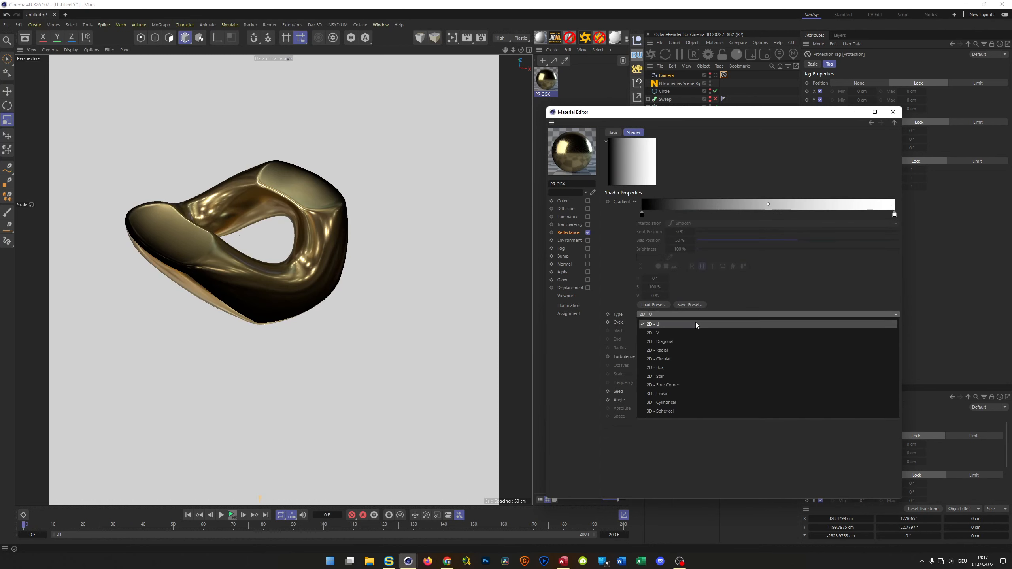
click(689, 331)
Invert the gradient so it runs from white to black, checking it around the link.
mouse_move(346, 259)
alt+mouse_down()
mouse_move(376, 251)
mouse_move(359, 229)
mouse_move(345, 280)
mouse_move(330, 256)
alt+mouse_up()
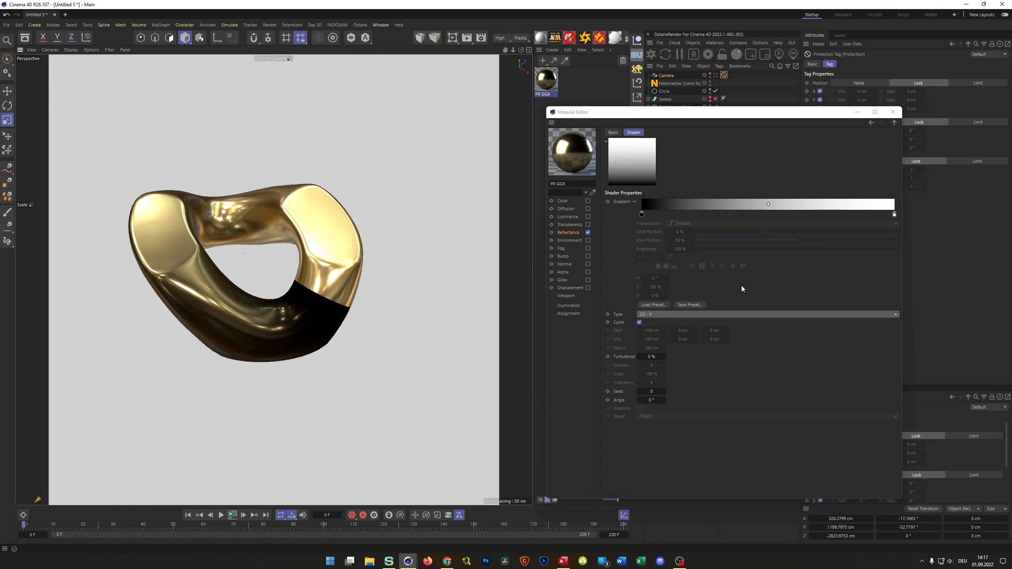
right_click(722, 205)
click(741, 221)
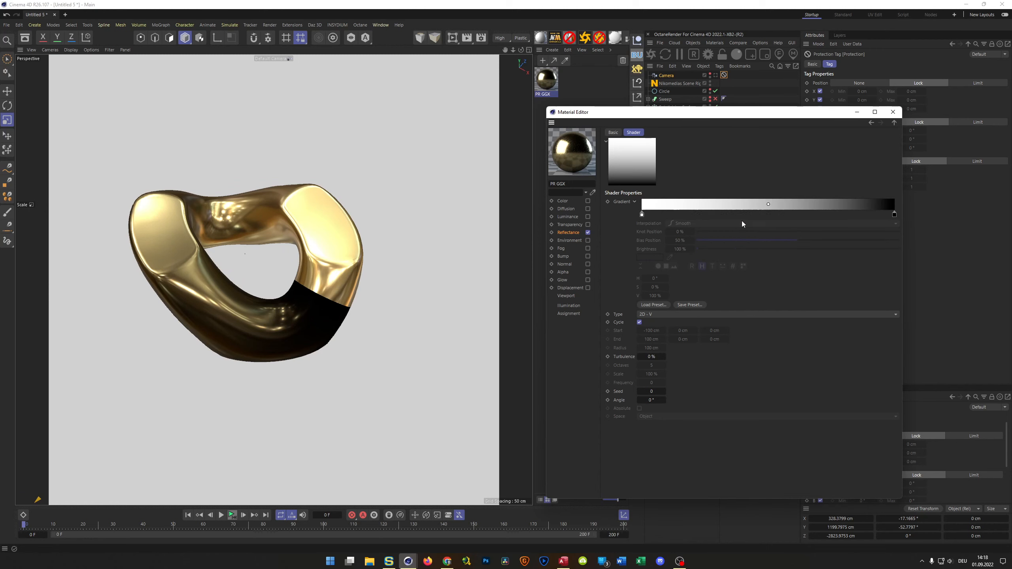
alt+drag(345, 252, 368, 265)
Set the projection of the PR GGX material tag on the Sweep inside the Cloner to Cubic.
drag(645, 114, 634, 259)
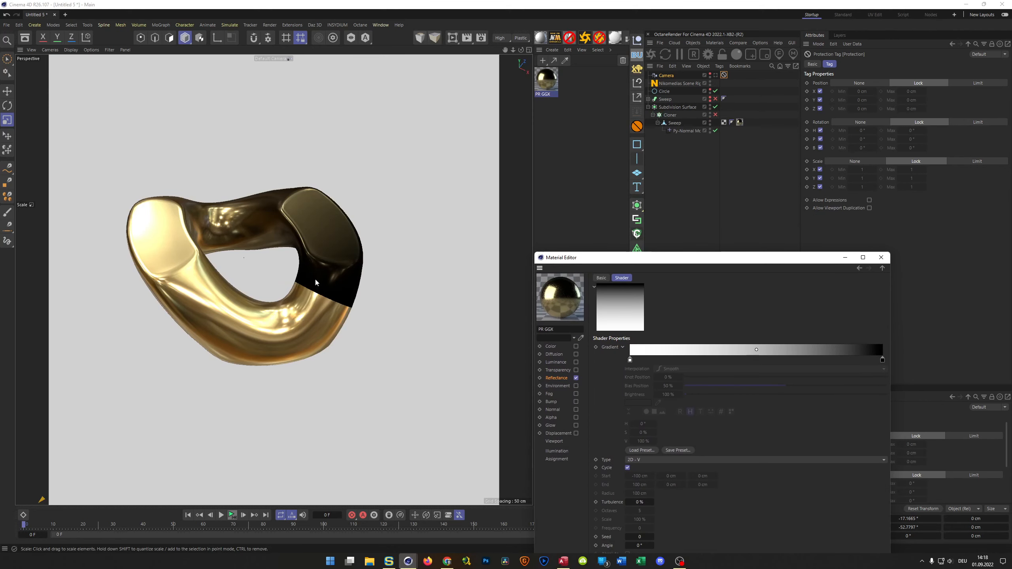
click(741, 123)
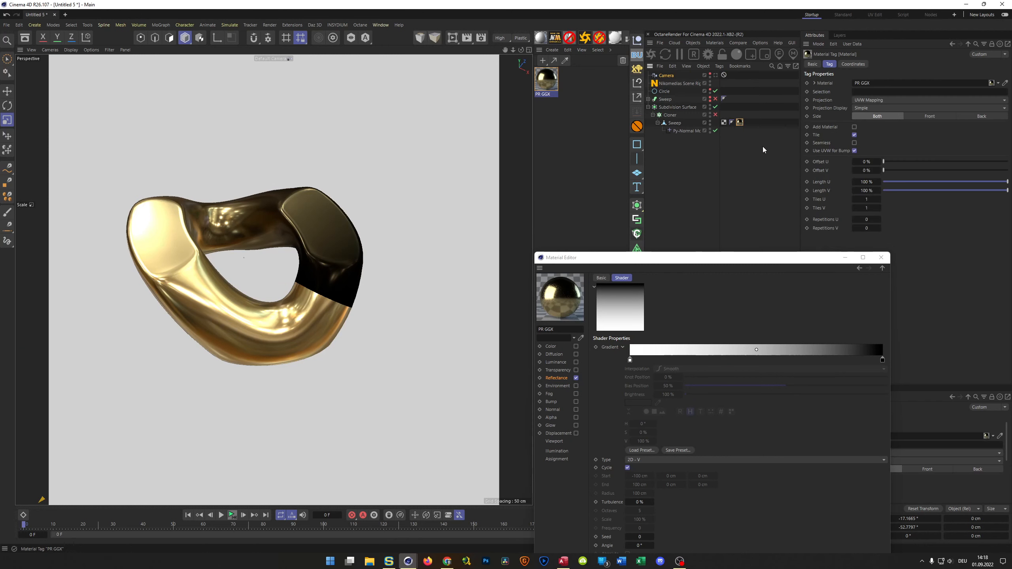
click(876, 100)
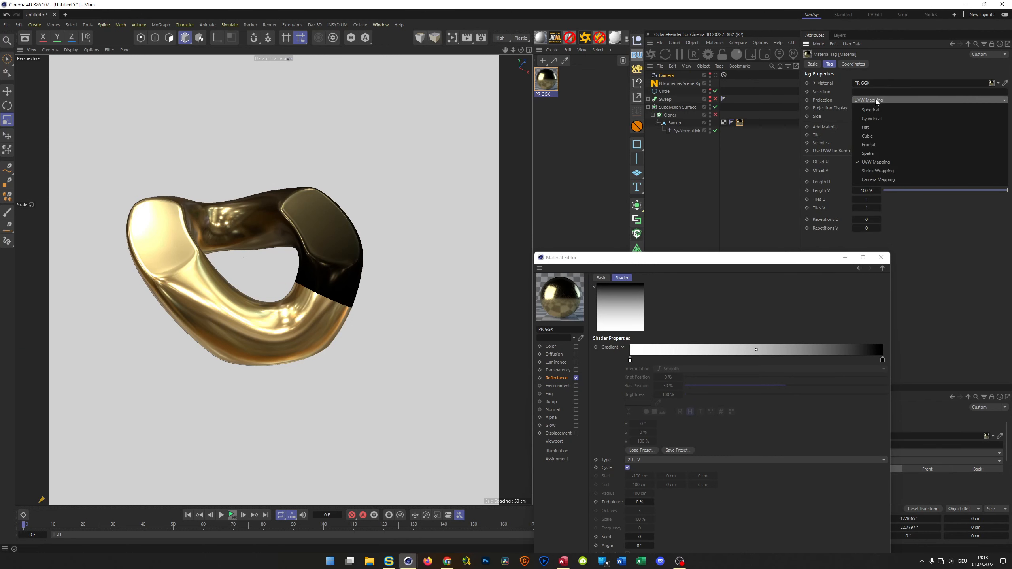
click(870, 136)
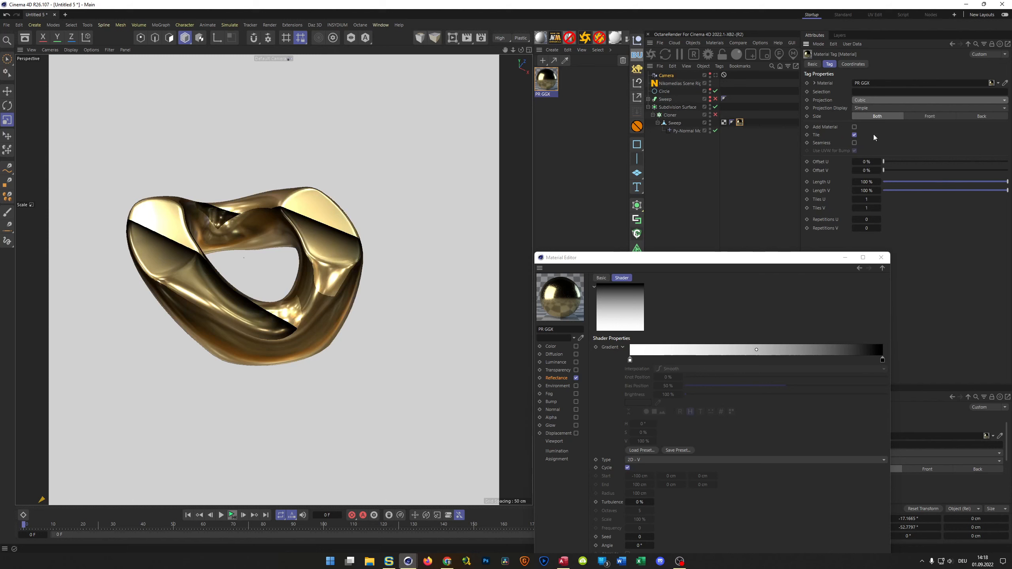
Fit the material tag's texture projection to the object, including its sub-objects, and check it on the link.
right_click(740, 123)
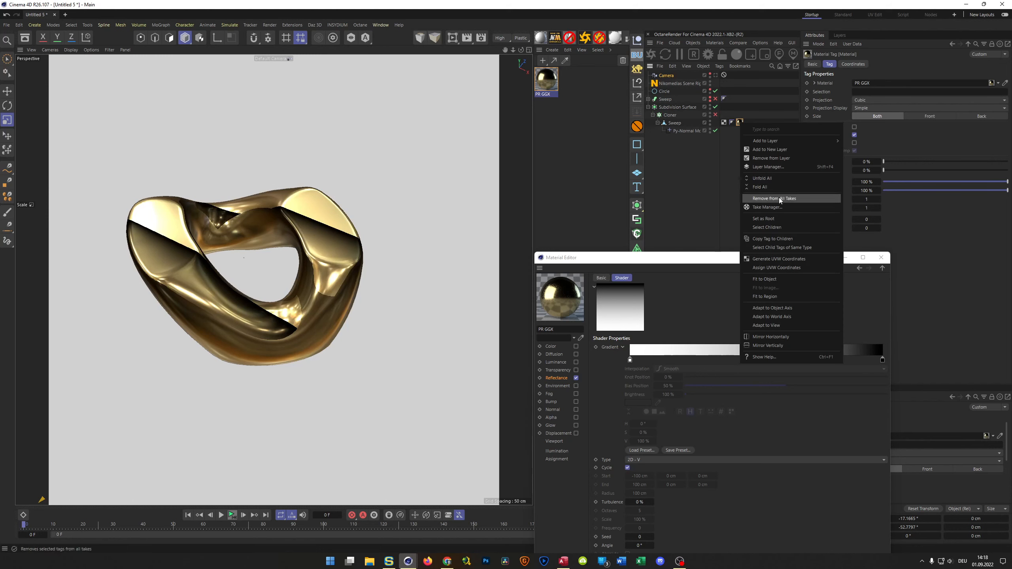
click(767, 280)
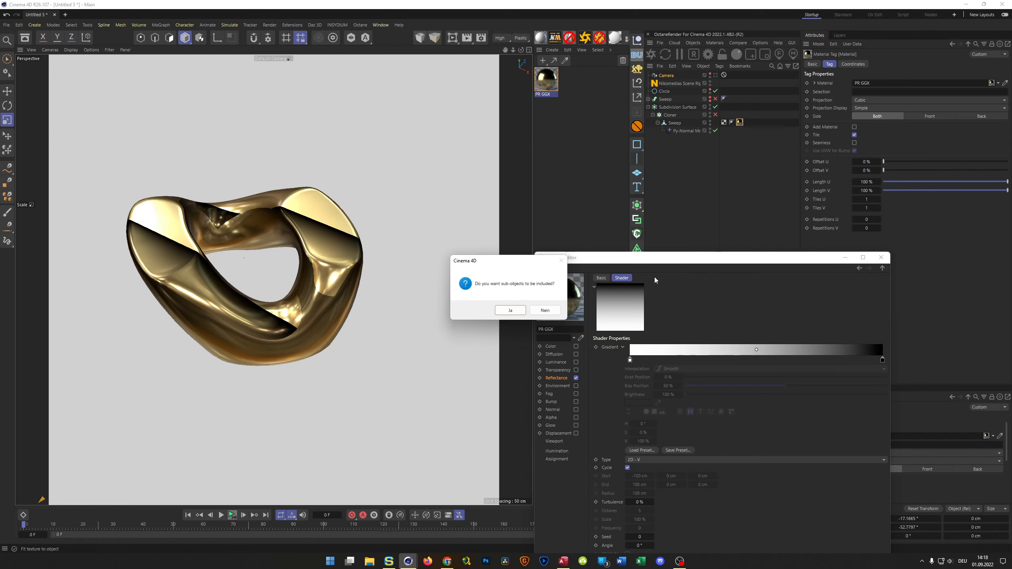
click(520, 312)
mouse_move(370, 251)
alt+mouse_down()
mouse_move(336, 237)
mouse_move(315, 196)
mouse_move(388, 261)
mouse_move(394, 285)
mouse_move(351, 246)
alt+mouse_up()
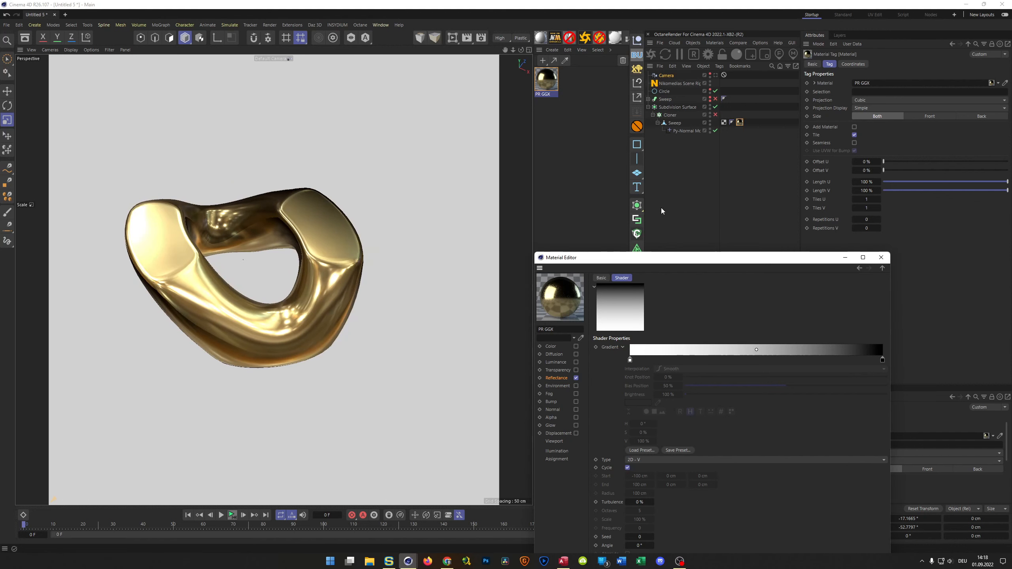
Recolor the gradient from blue (hue 213°) to red (hue 360°), both at 100% saturation and value, and check the link.
drag(663, 258, 689, 164)
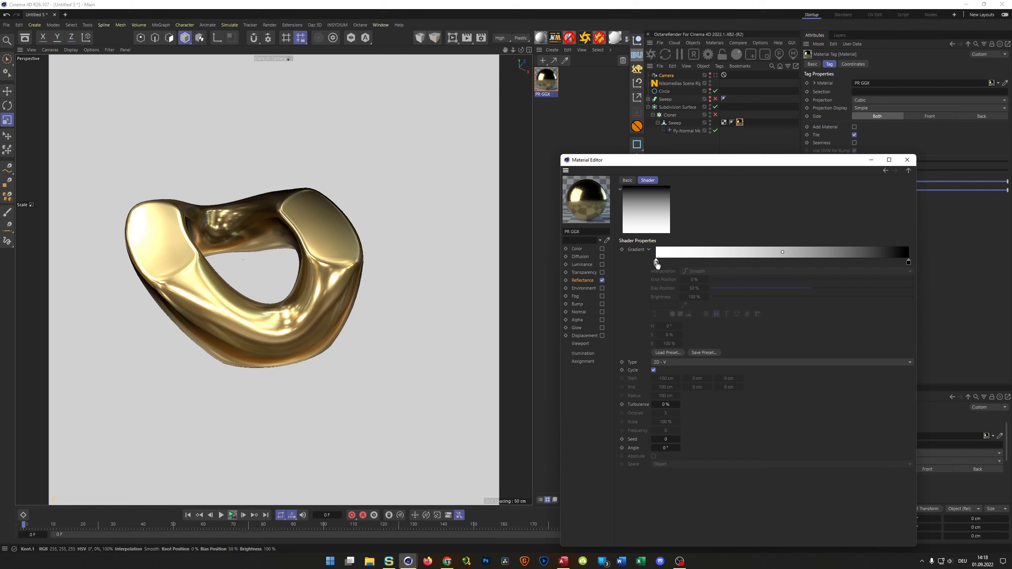
click(656, 262)
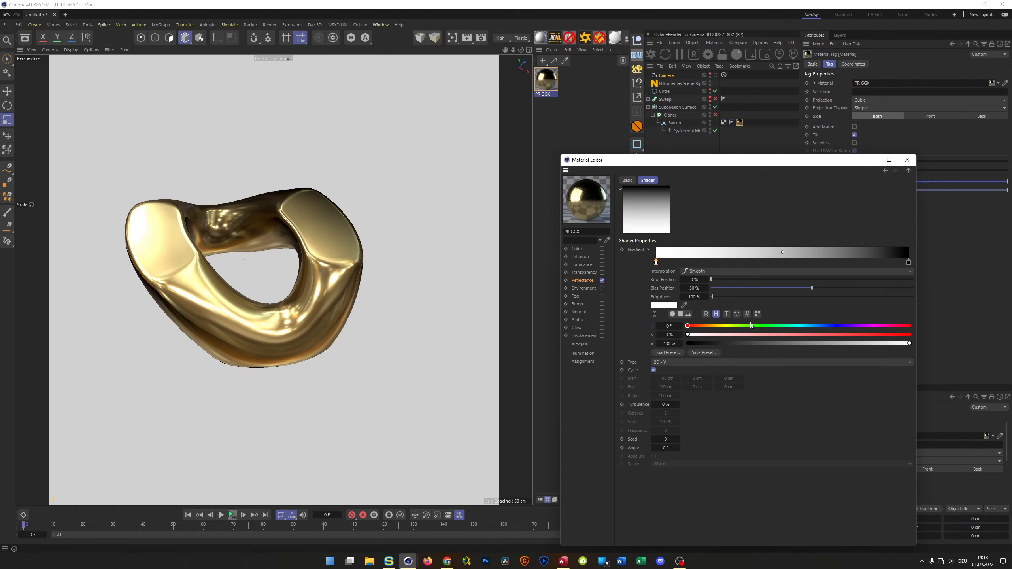
click(833, 326)
drag(837, 334, 910, 336)
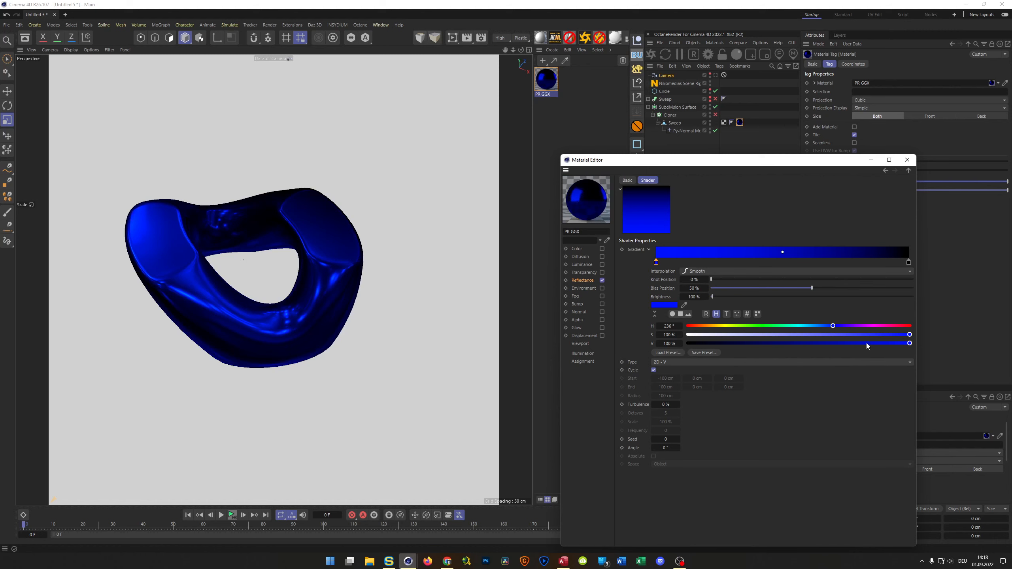
click(822, 326)
click(908, 262)
drag(879, 326, 921, 343)
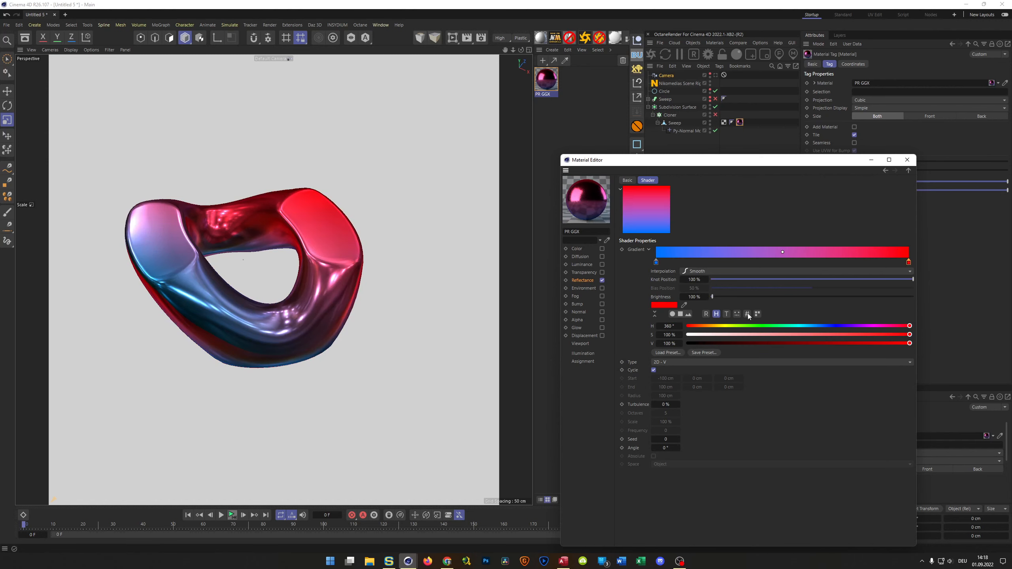
mouse_move(324, 250)
alt+mouse_down()
mouse_move(358, 264)
mouse_move(318, 243)
alt+mouse_up()
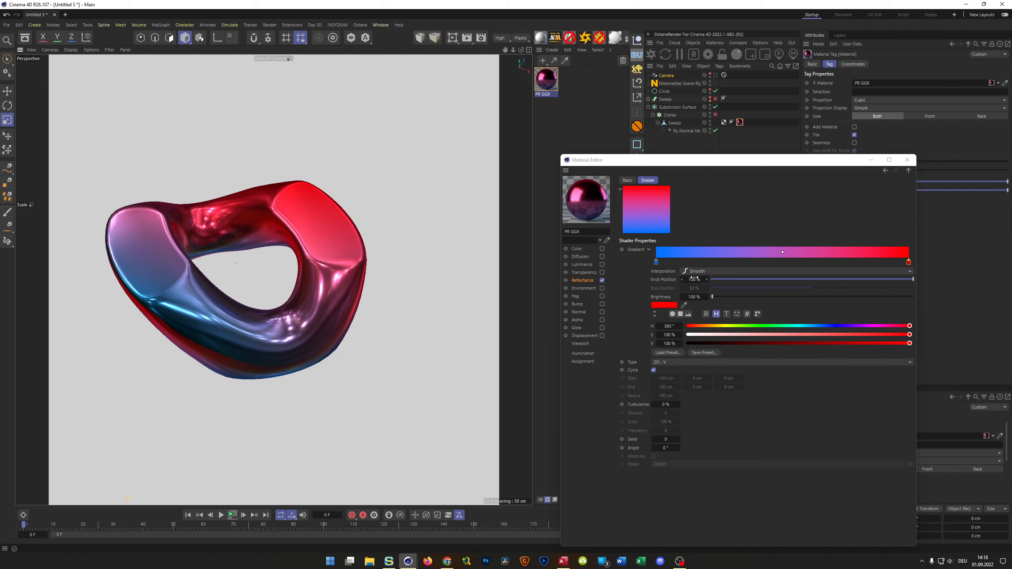
Re-enable the Cloner and look through the scene camera to show the whole chain.
drag(703, 164, 711, 171)
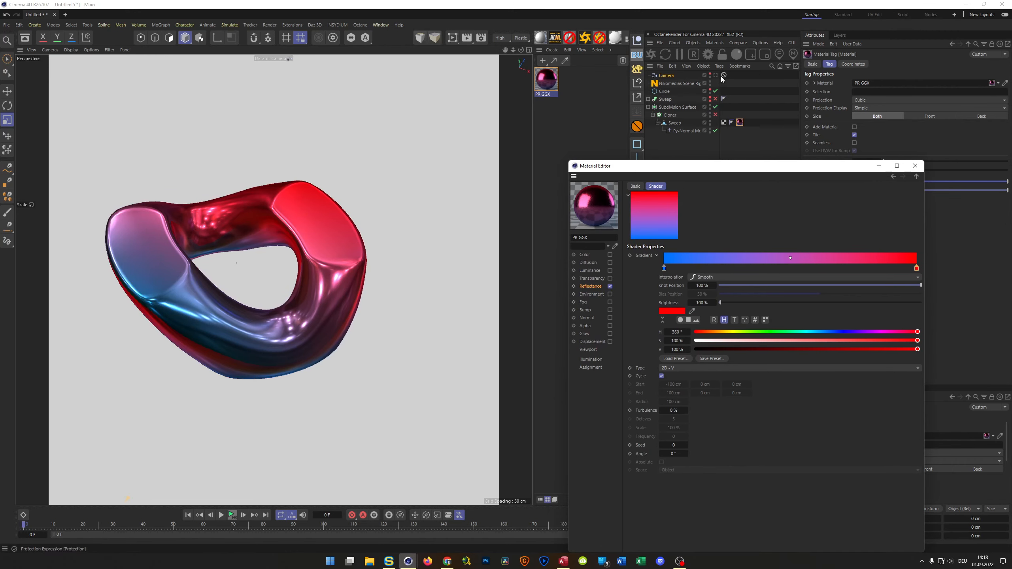
click(716, 115)
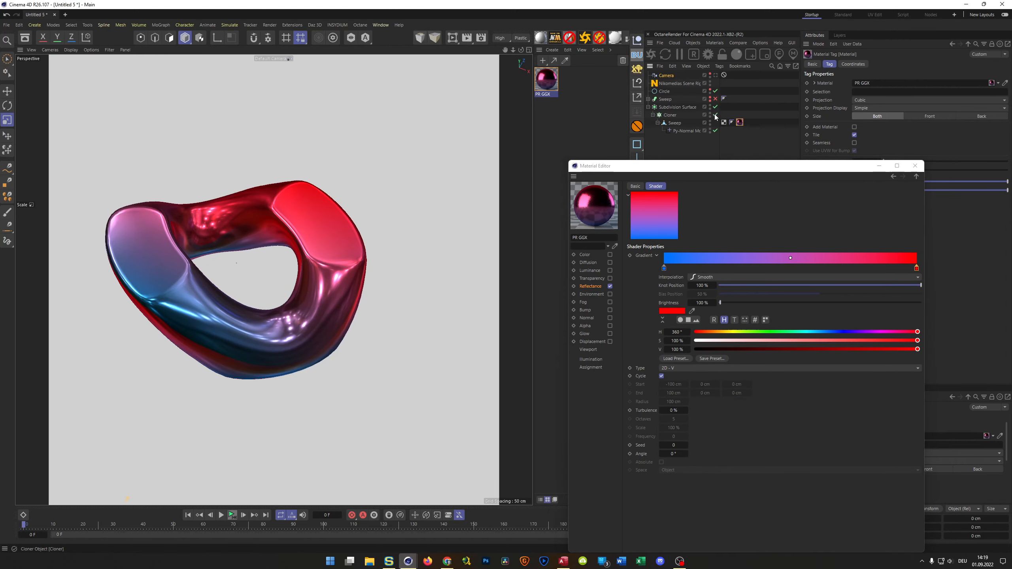
click(716, 75)
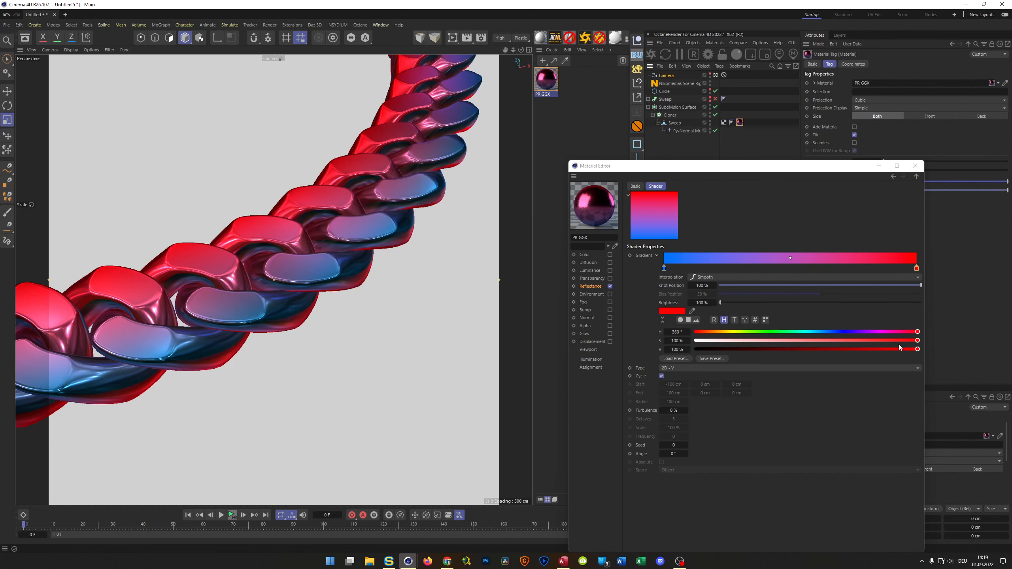
Shift the gradient's blue knot to hue 223° and darken it, and lower the red knot's value to 89%.
click(664, 268)
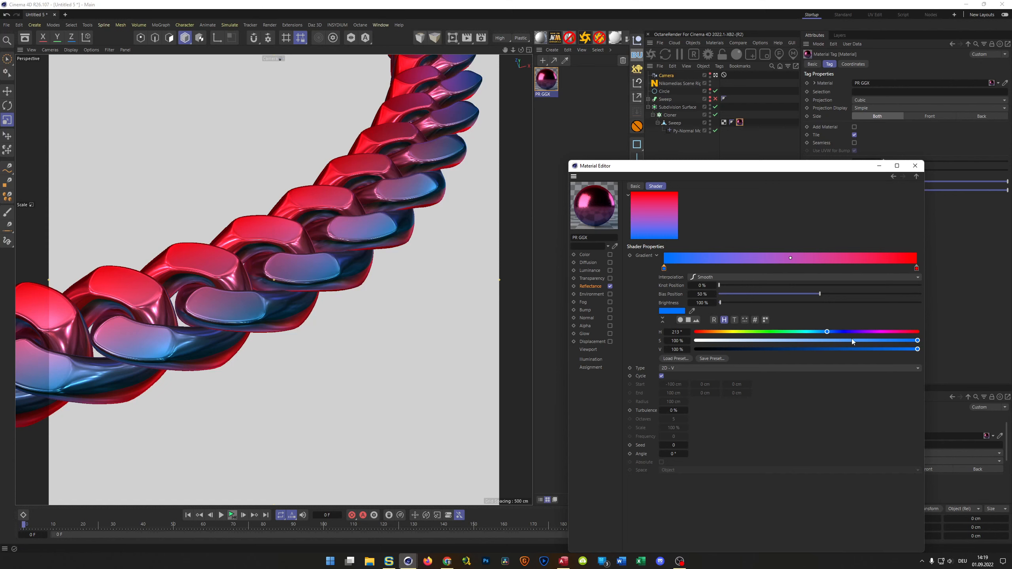
drag(831, 330, 833, 331)
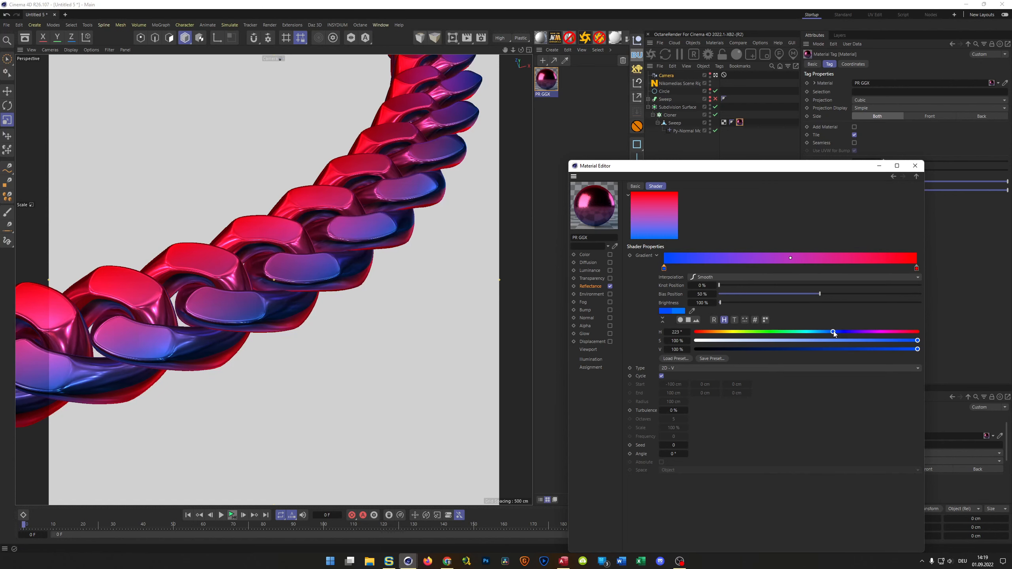
click(850, 349)
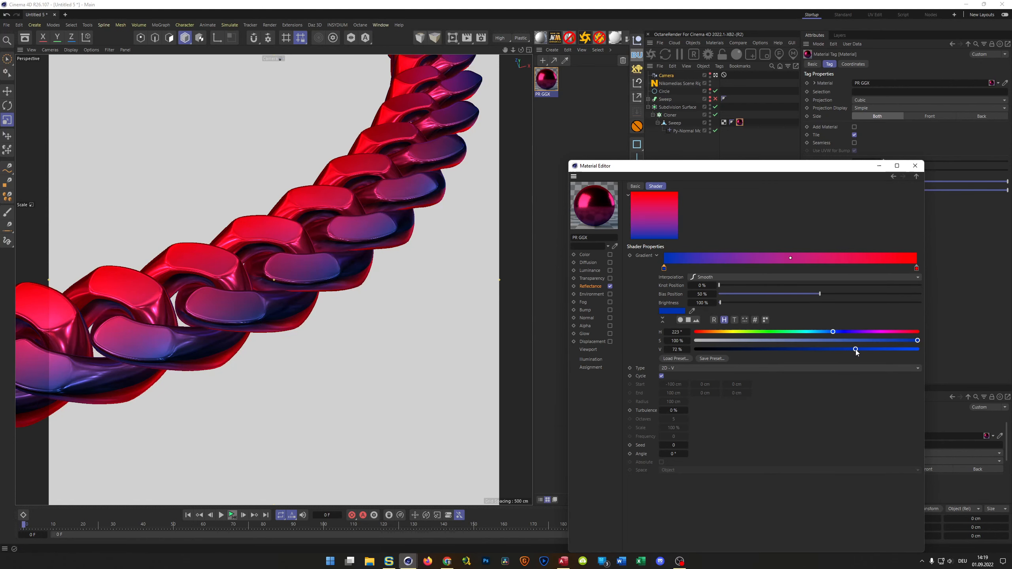
click(916, 268)
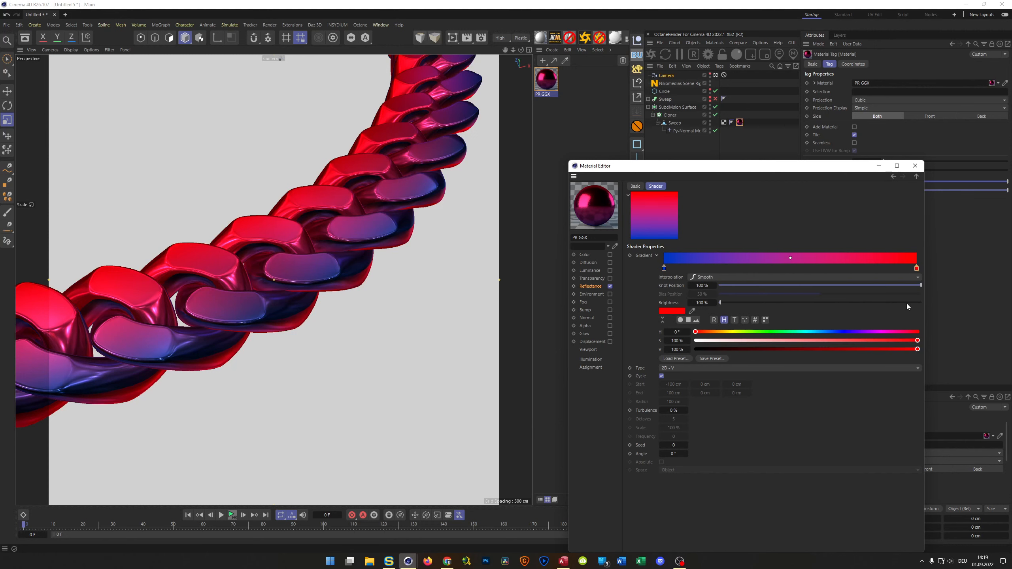
drag(903, 349, 878, 349)
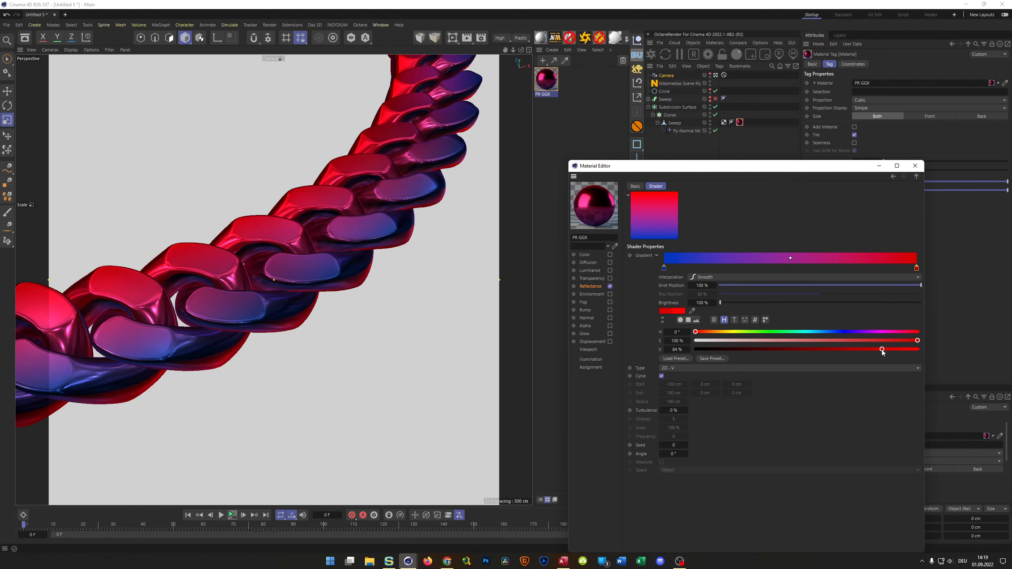
drag(887, 348, 893, 349)
Return to the Default Reflection layer and set the gradient texture's mix mode to Multiply.
click(915, 177)
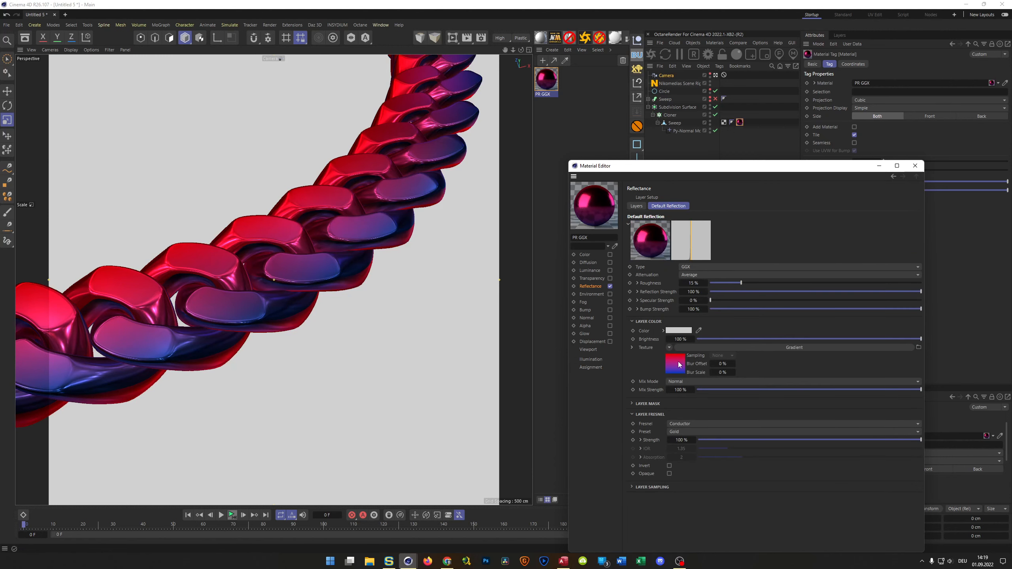
click(682, 381)
click(686, 415)
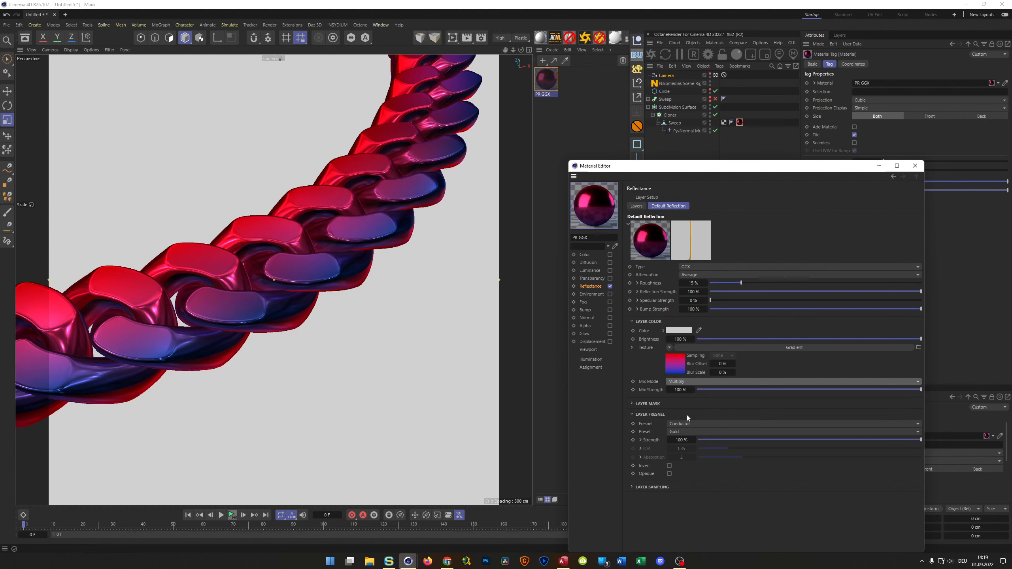
Start an interactive render region over the chain and set the layer color brightness to 150%.
click(452, 37)
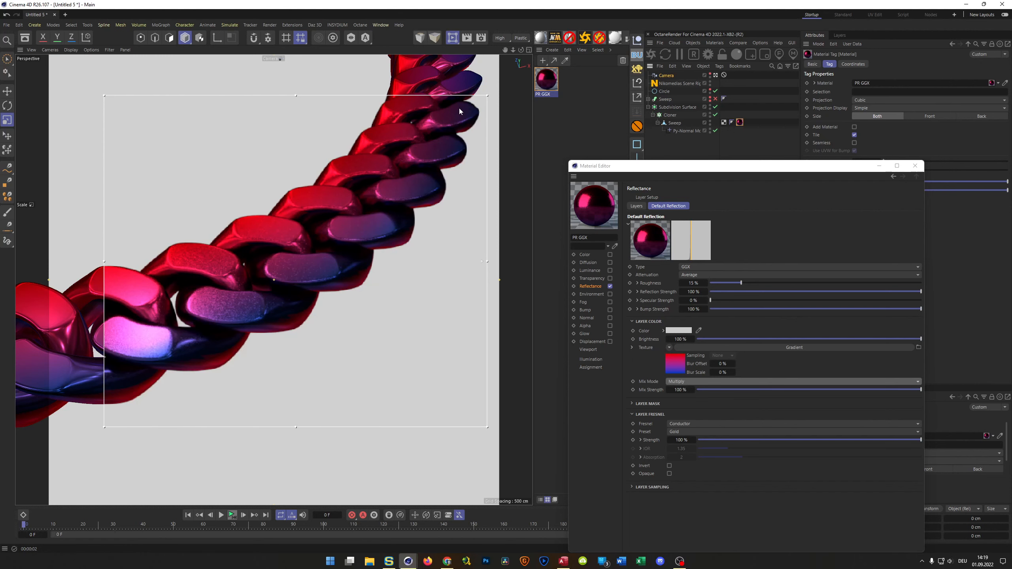
click(677, 339)
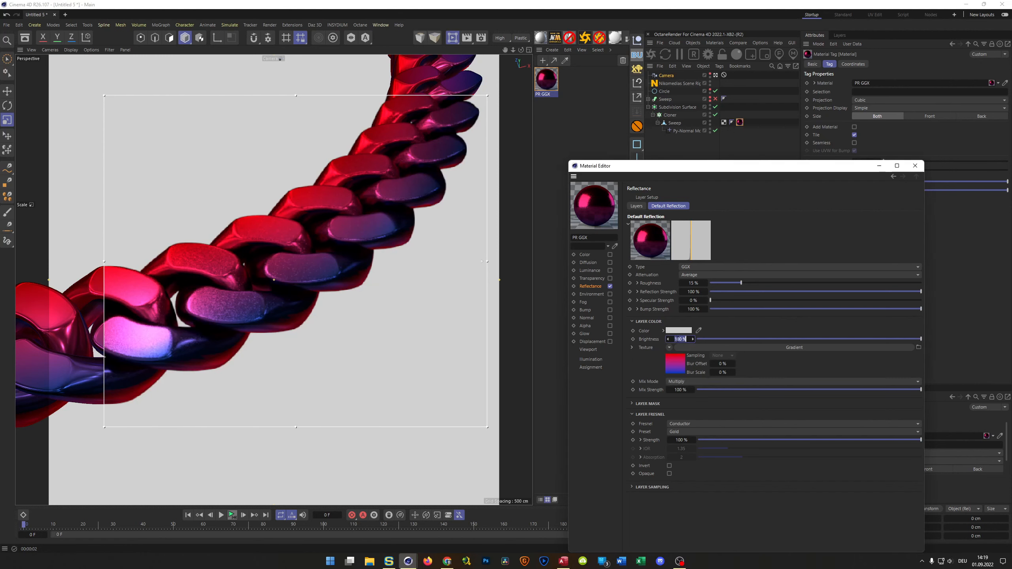
text(150)
key(Return)
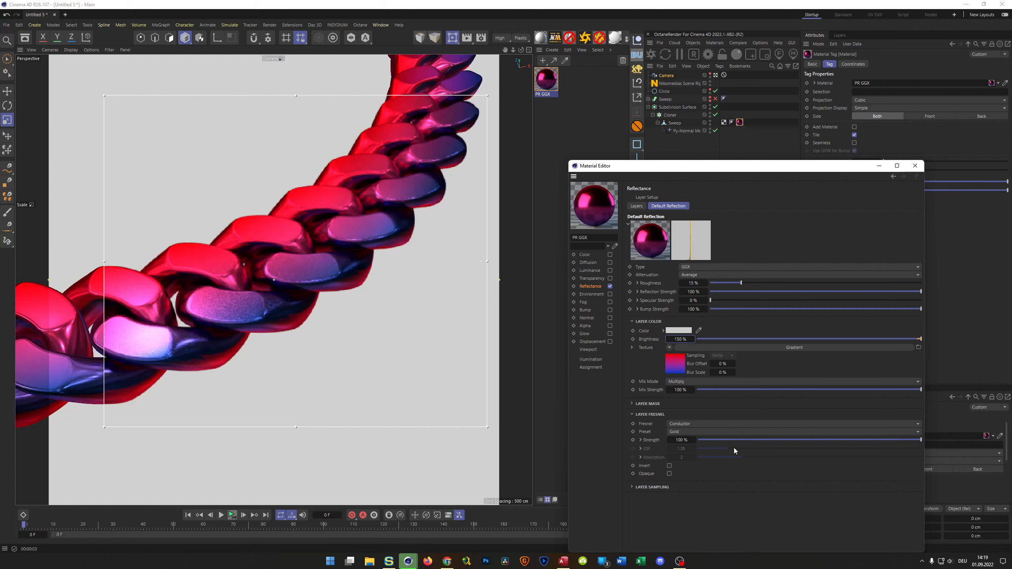
Rotate the scene rig's HDRI horizontally to 122°.
click(679, 84)
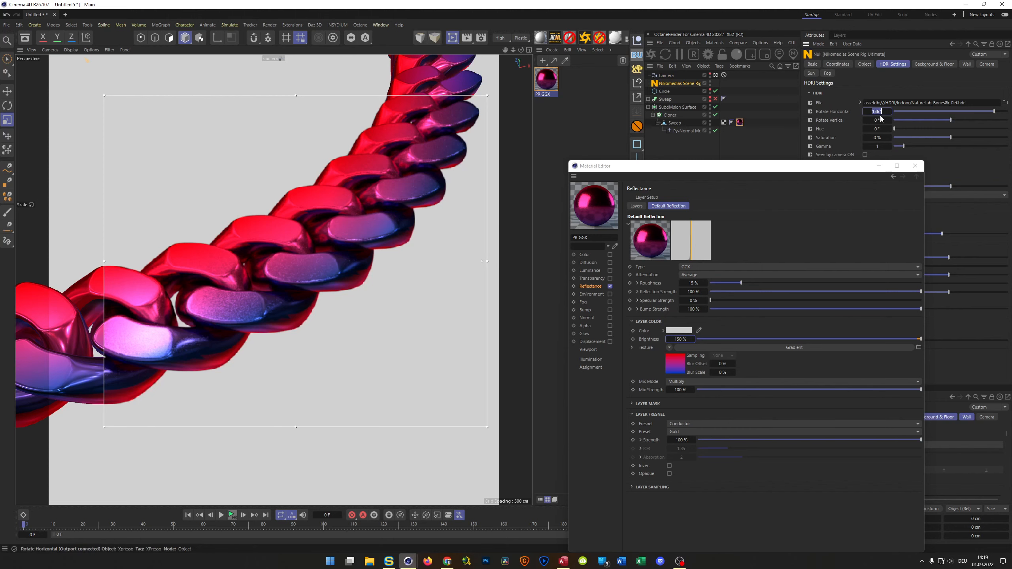
mouse_move(993, 111)
mouse_down()
mouse_move(952, 113)
mouse_move(991, 113)
mouse_up()
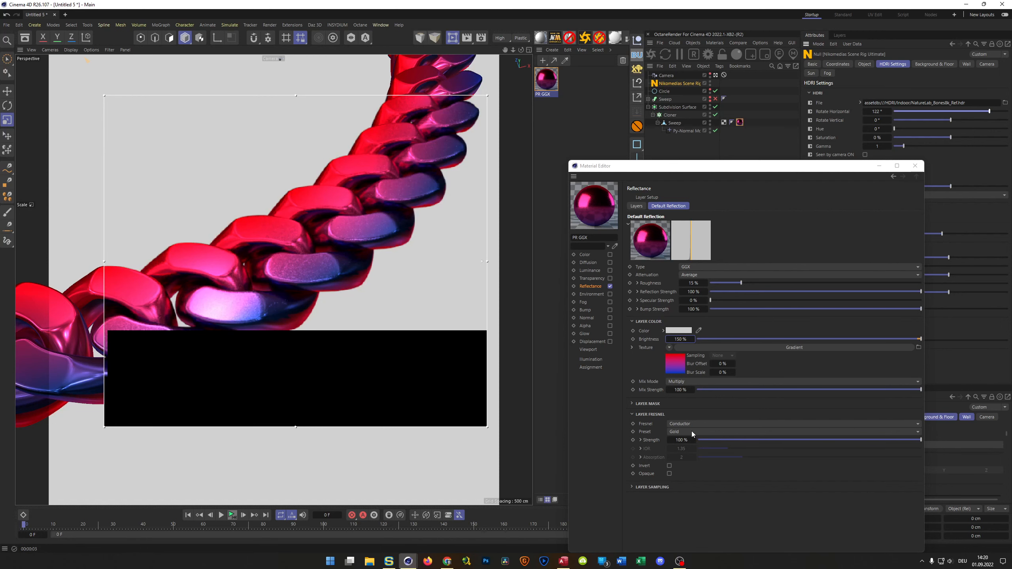
Try the Chromium preset for the reflection layer's Fresnel, keeping the Fresnel type as Conductor.
click(690, 431)
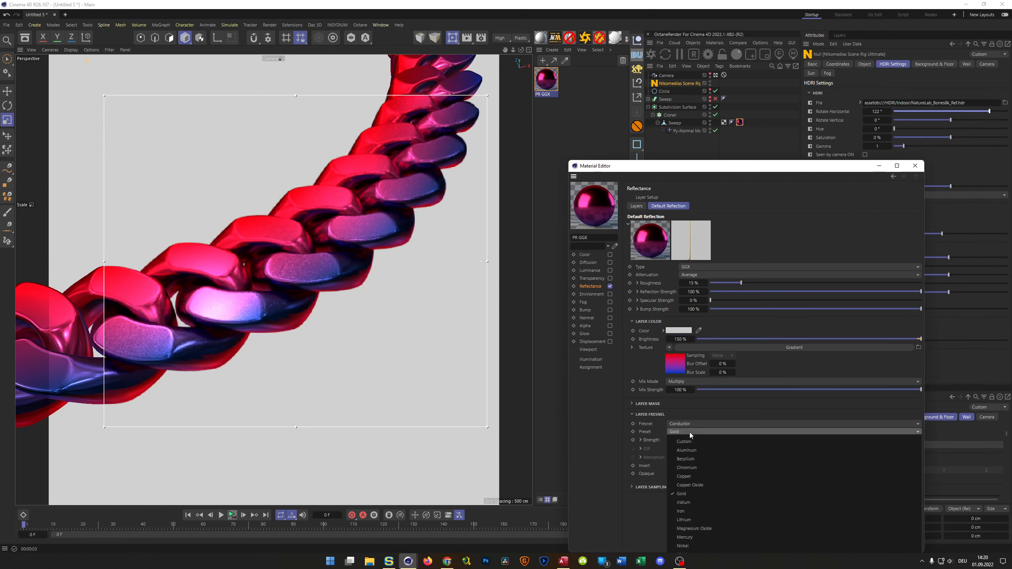
click(691, 468)
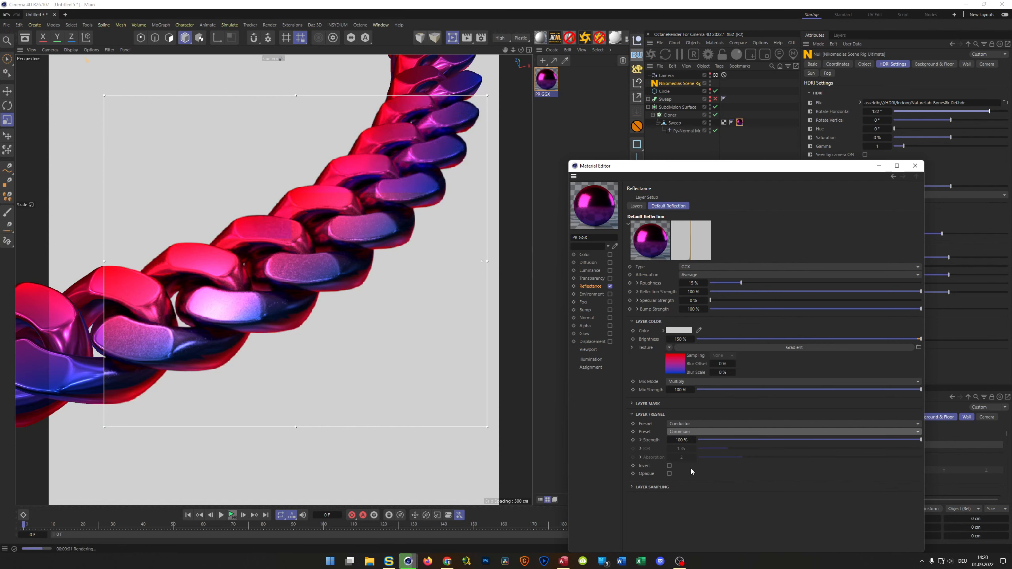
click(702, 423)
click(708, 423)
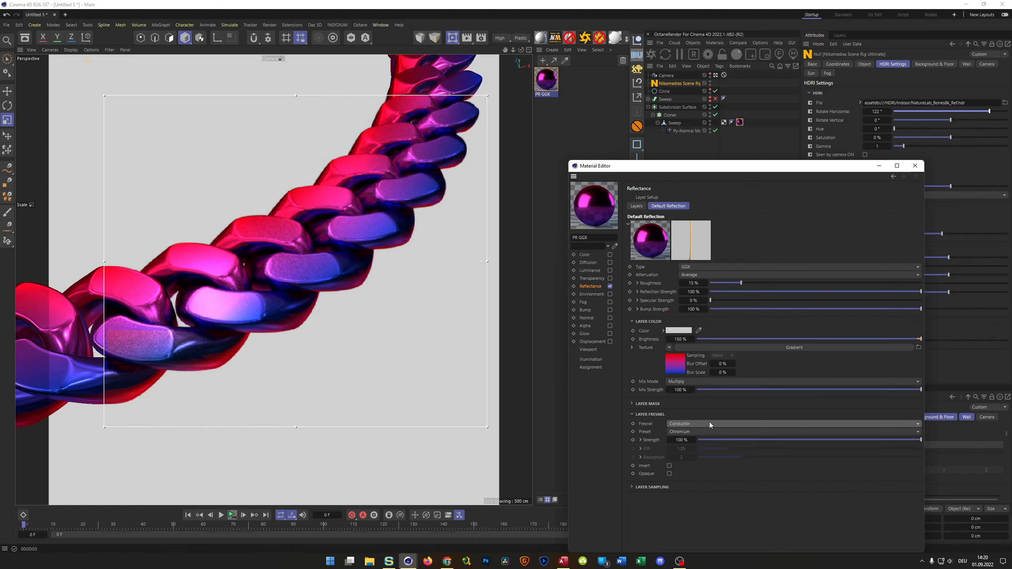
Set the layer Fresnel preset to Custom with an IOR of 5.
click(705, 432)
click(705, 442)
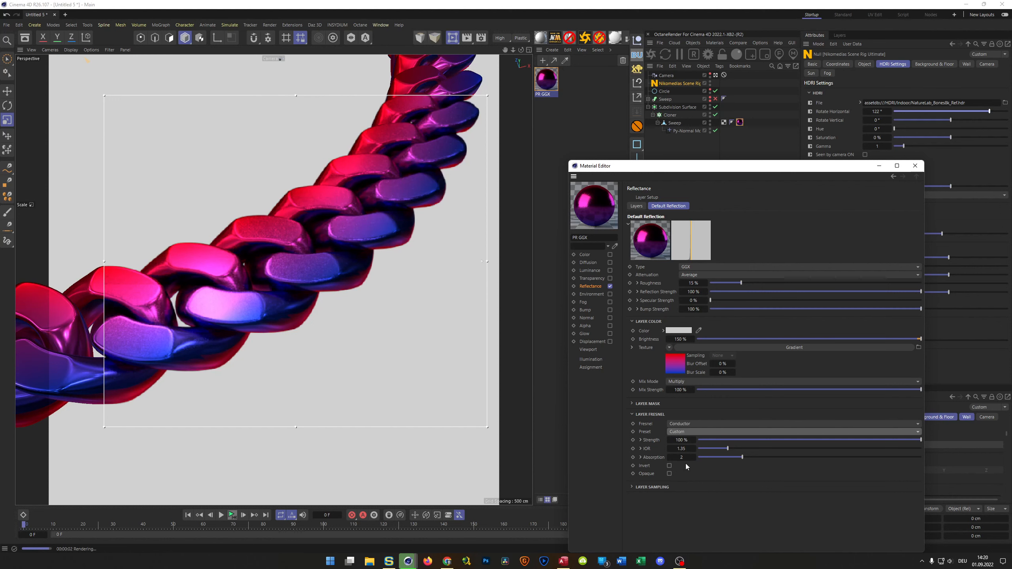
click(681, 449)
text(5)
key(Return)
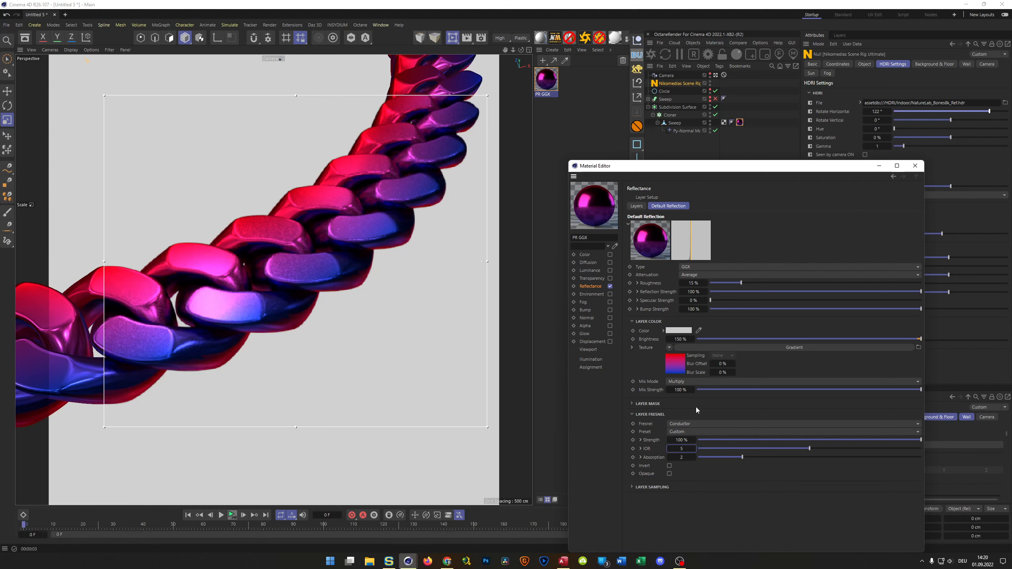
Brighten the gradient's blue knot to hue 212° and value 100%, and move it to about 22%.
click(673, 364)
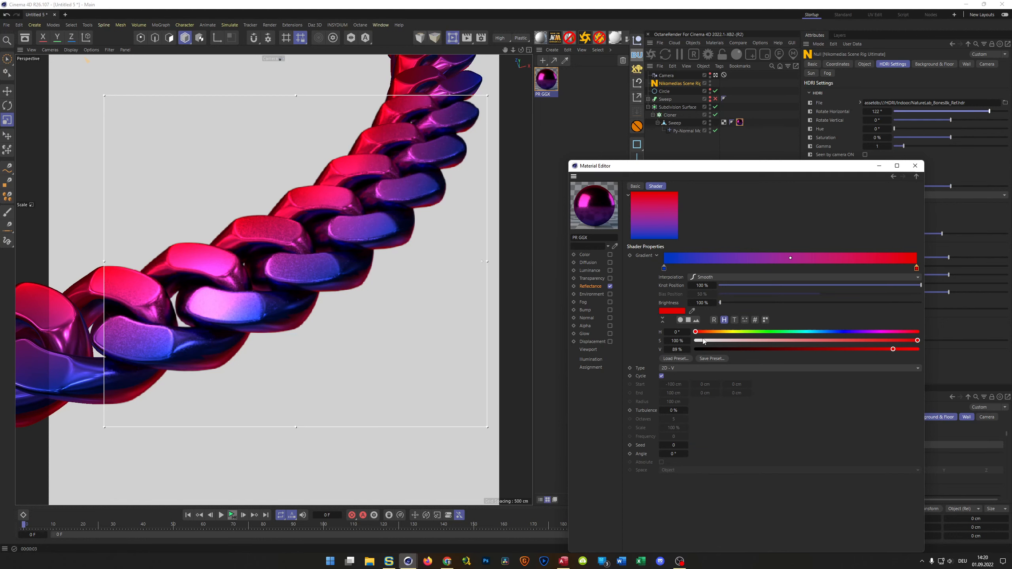
click(664, 268)
drag(835, 333, 946, 356)
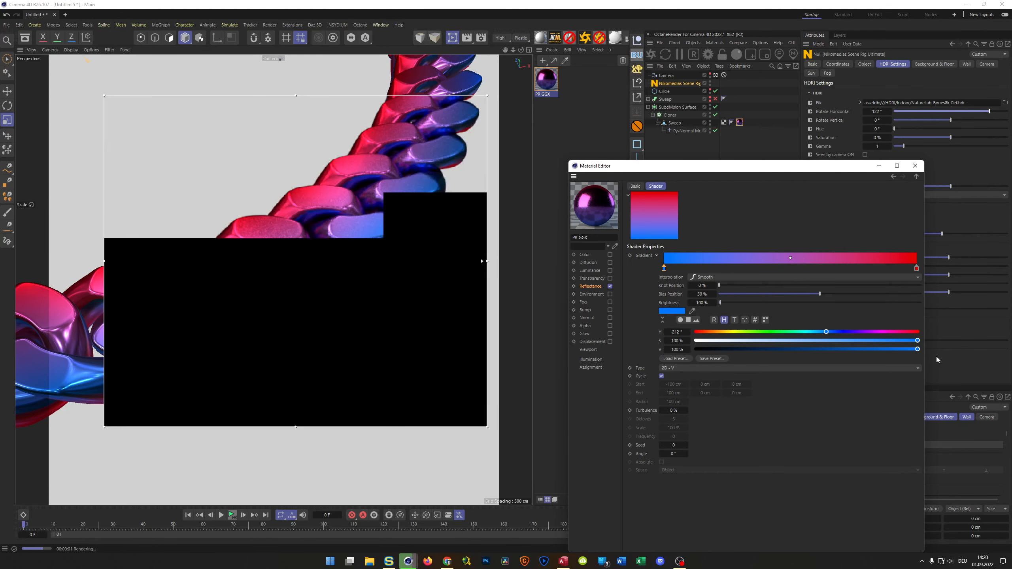
drag(668, 268, 720, 270)
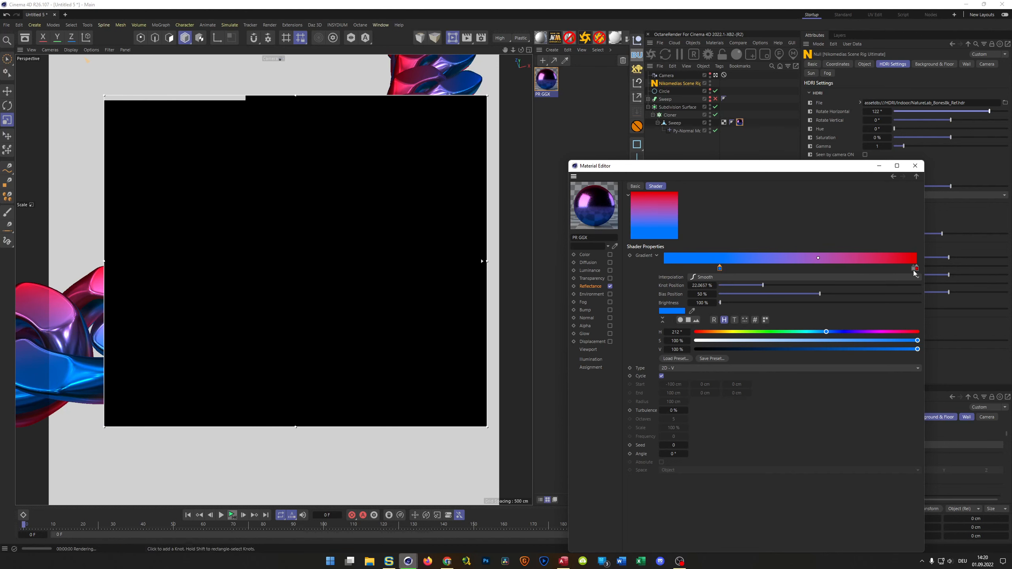
Move the gradient's red knot to about 78% and invert the gradient.
drag(916, 268, 840, 270)
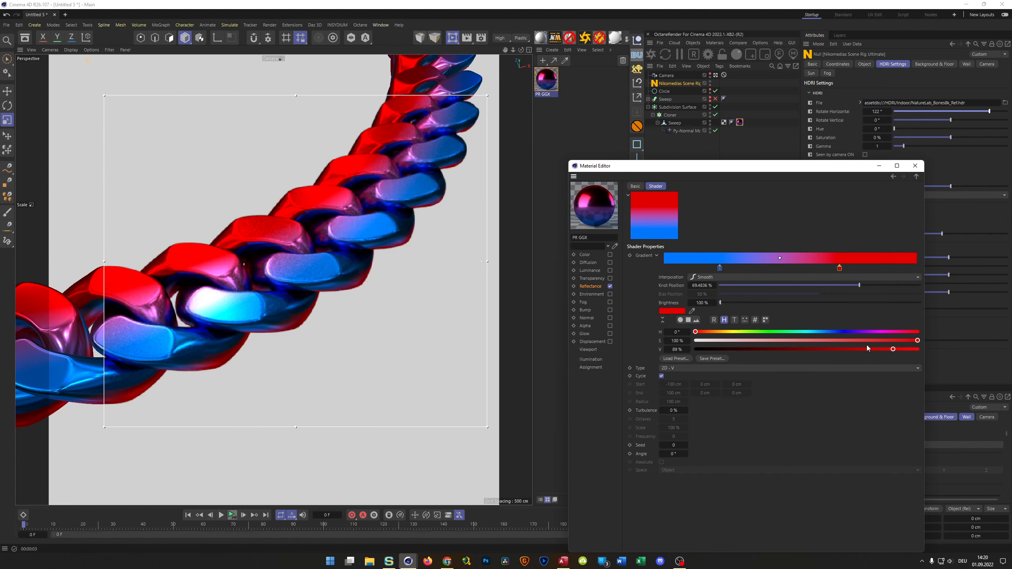
drag(840, 269, 862, 270)
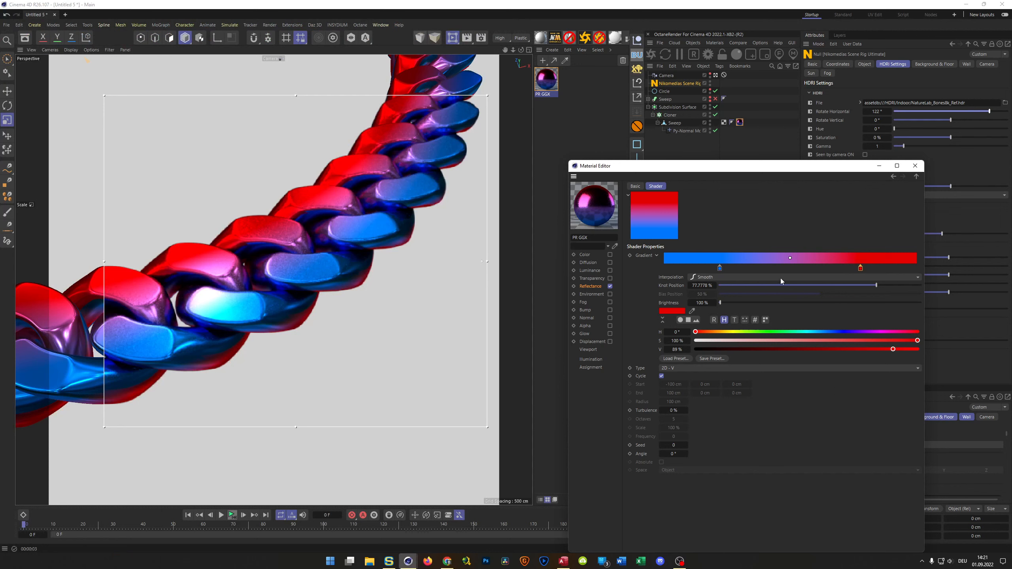
right_click(805, 256)
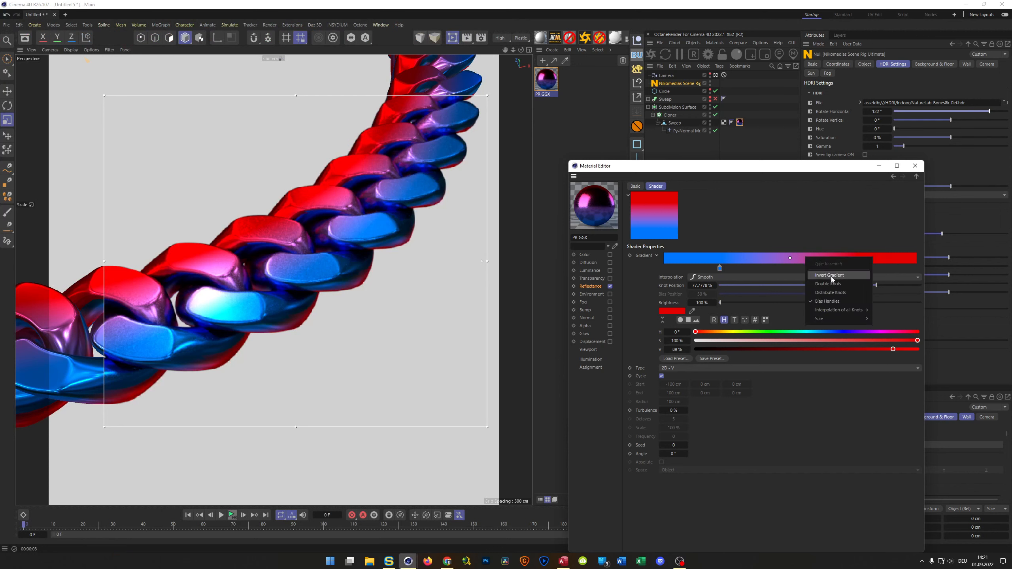
click(829, 275)
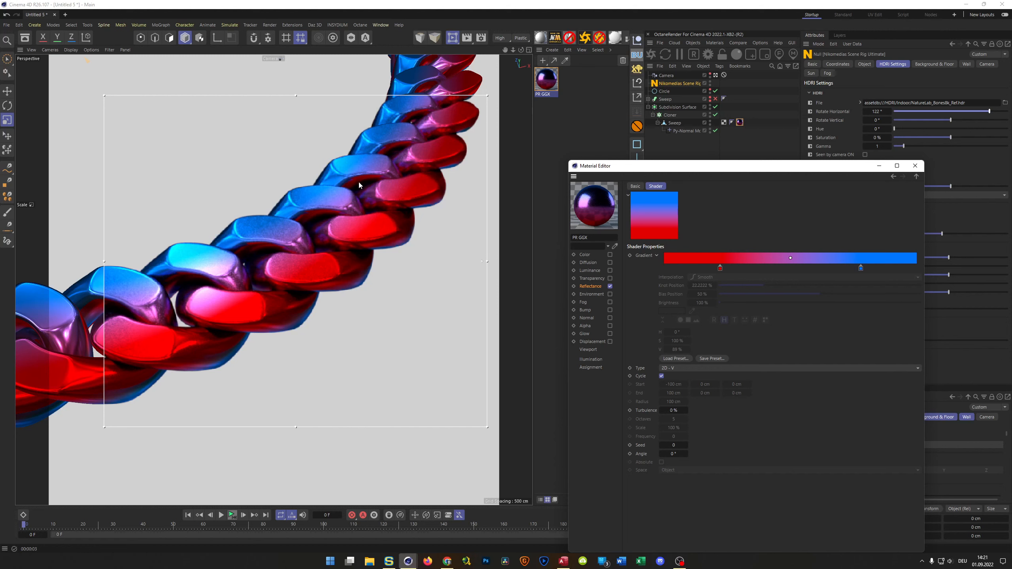
Try the Heat 3 preset and the red-yellow-green preset on the reflection gradient.
click(683, 356)
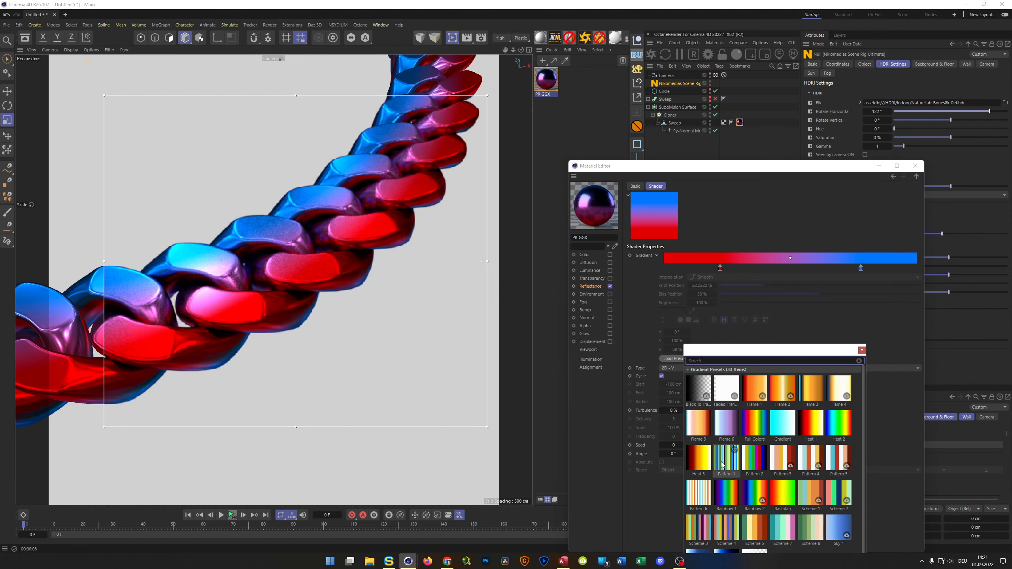
click(704, 462)
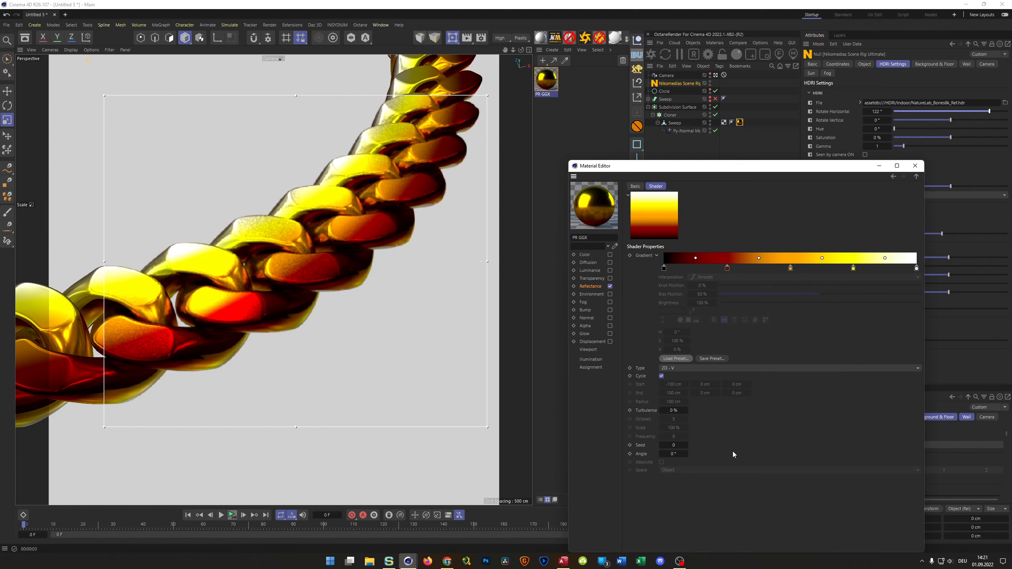
click(676, 358)
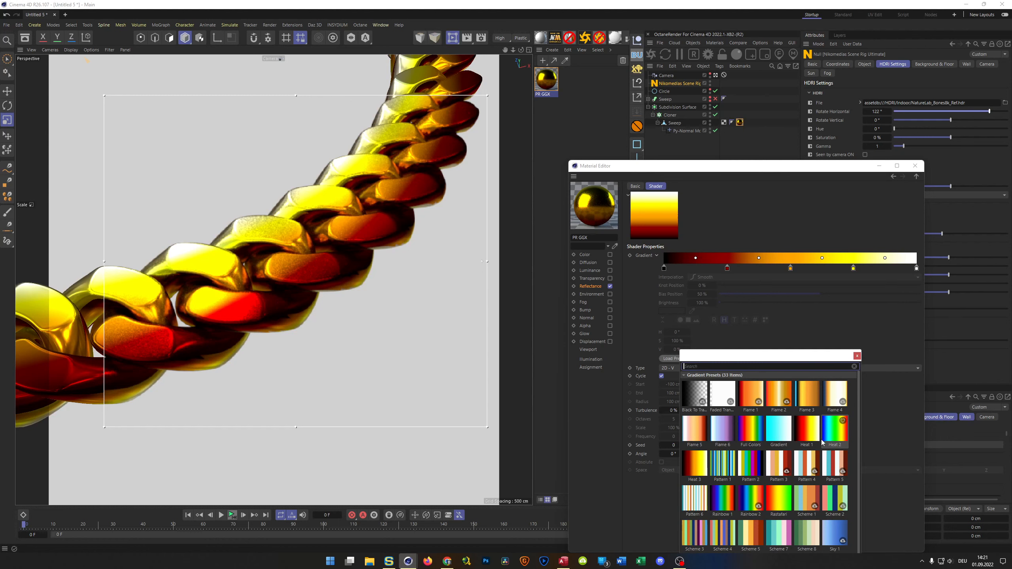
double_click(788, 490)
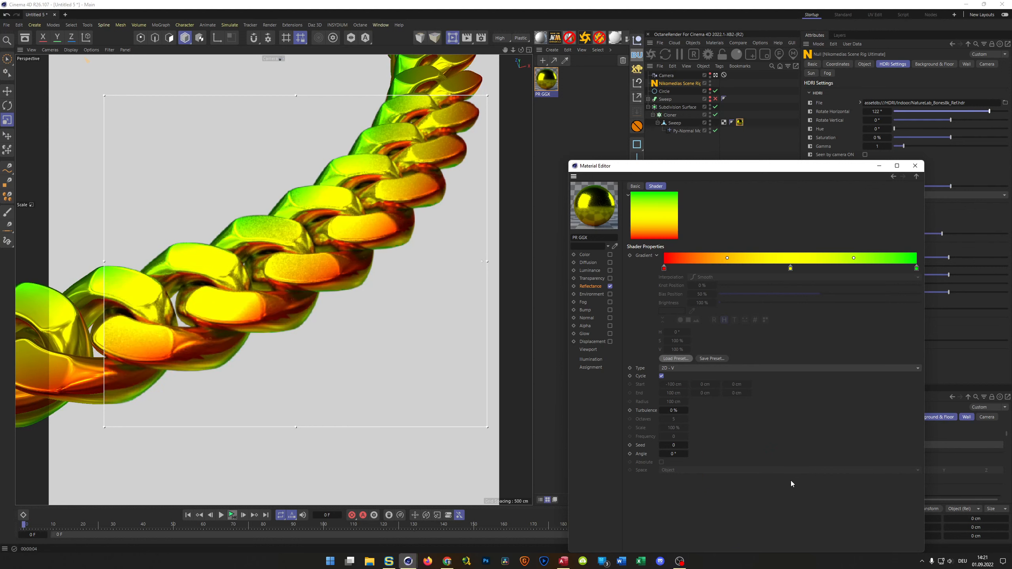
Try moving the preset's red and green knots inwards and its yellow knot to about 59%, toggling Cycle off and on.
drag(664, 268, 701, 270)
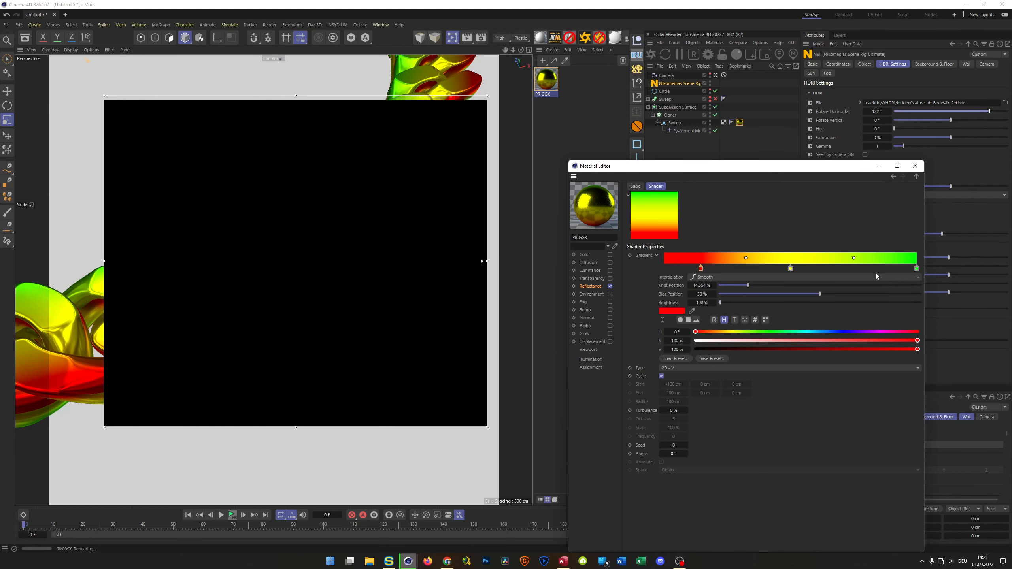
drag(917, 270, 883, 276)
drag(701, 269, 728, 276)
drag(790, 269, 813, 272)
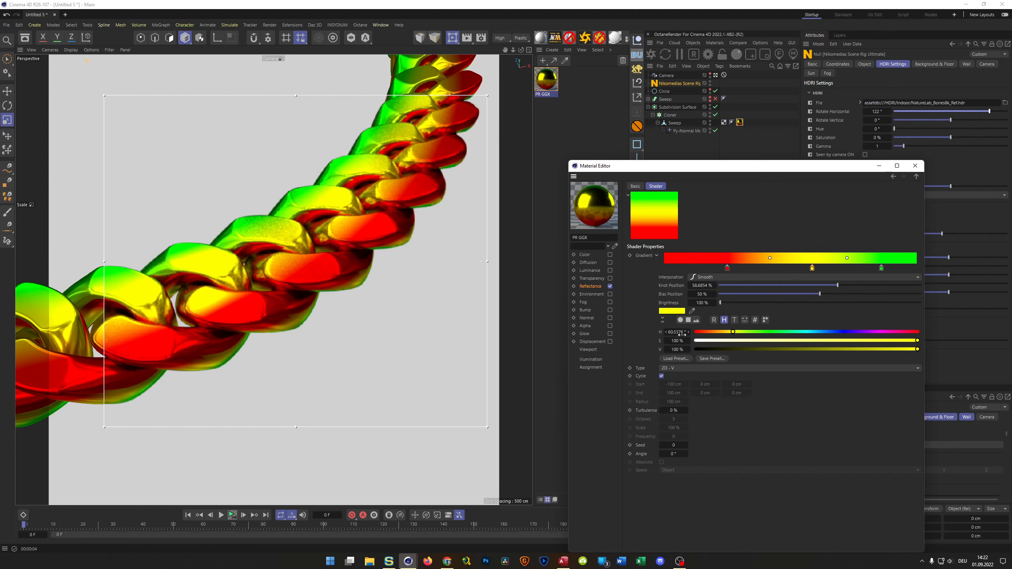
click(661, 376)
click(661, 376)
Undo the knot moves and the loaded presets to return to the inverted red-to-blue gradient.
key(ctrl+z)
key(ctrl+z)
key(ctrl+z)
key(ctrl+z)
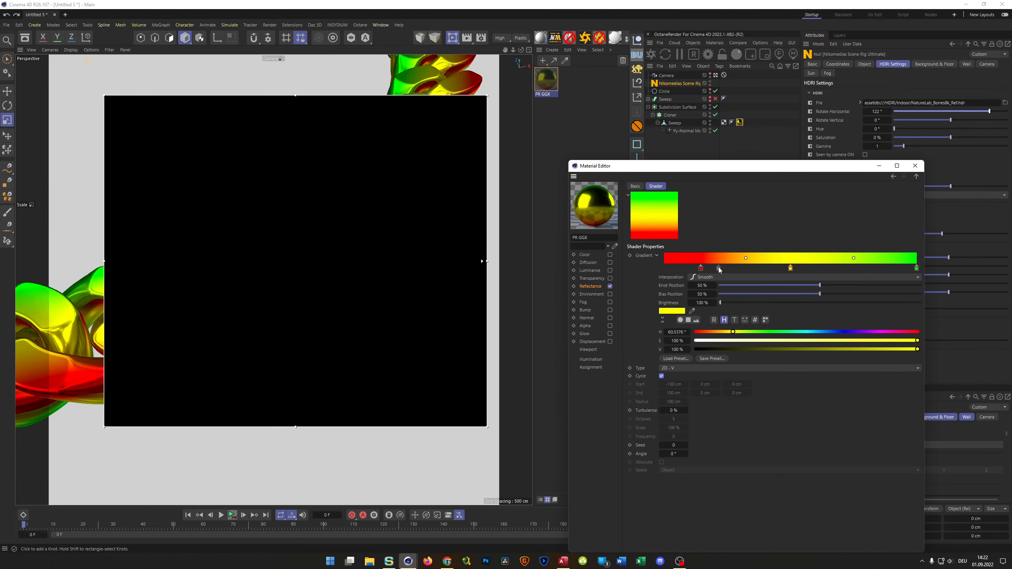
key(ctrl+z)
key(ctrl+z)
key(ctrl+z)
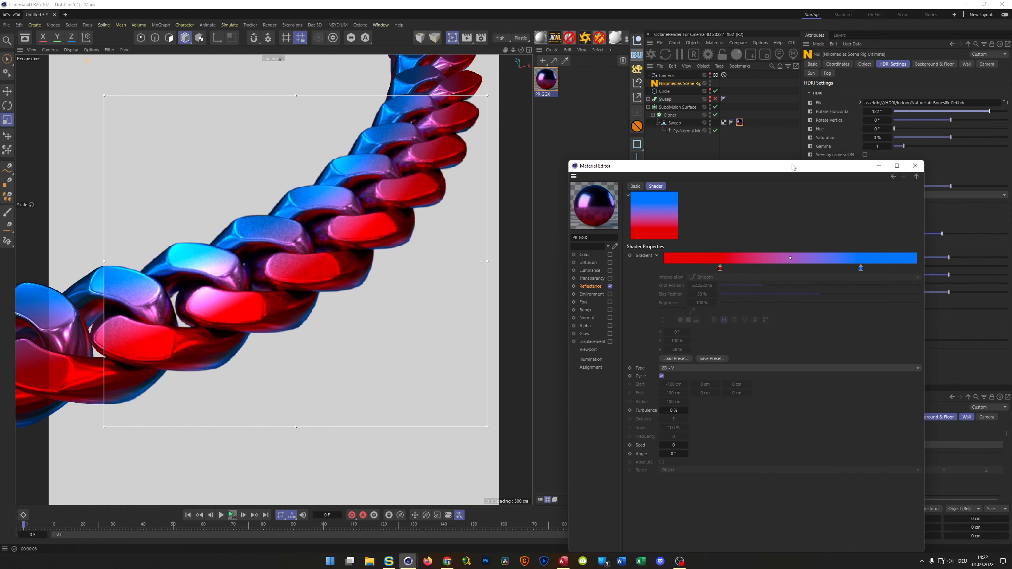
Set the scene rig's Background Brightness to 10%.
drag(792, 167, 641, 146)
click(930, 64)
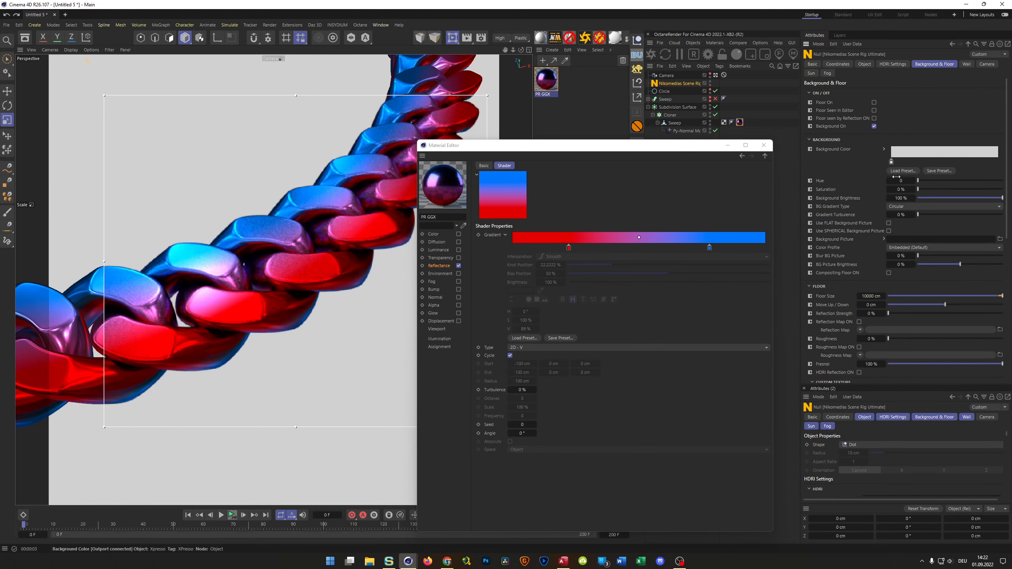
drag(995, 198, 925, 198)
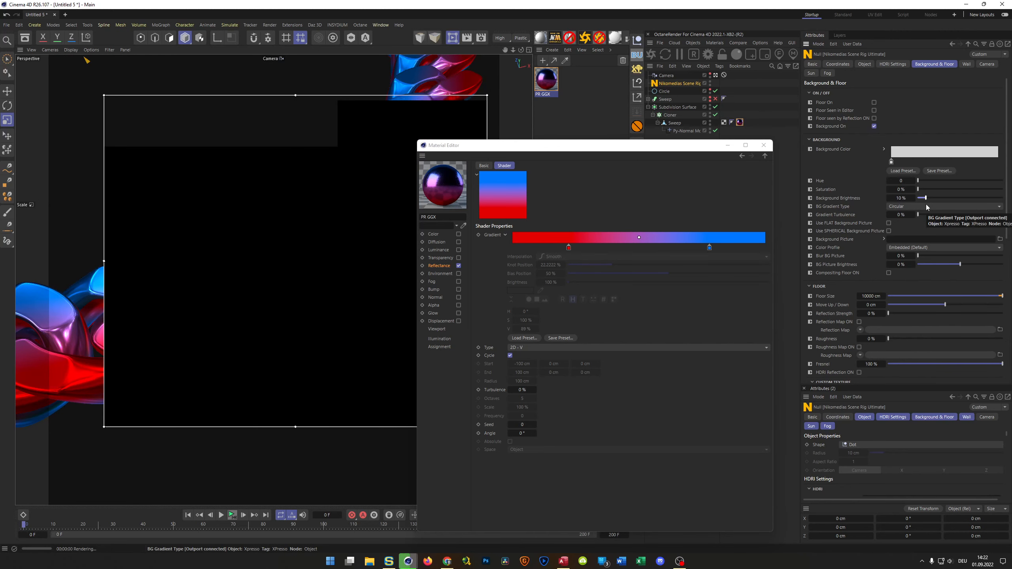
Close the Material Editor and turn off the interactive render region.
drag(661, 148, 711, 153)
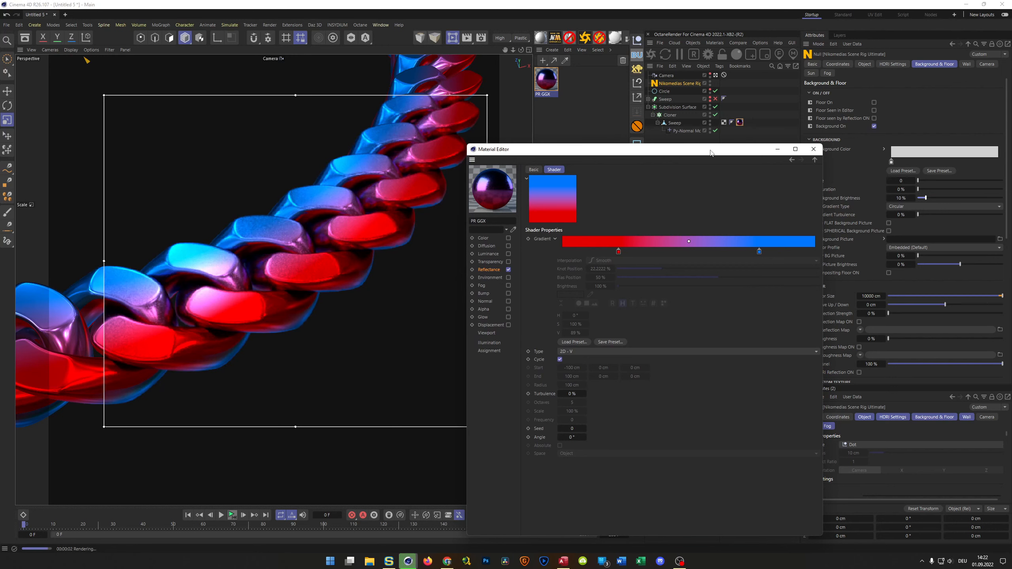
click(813, 149)
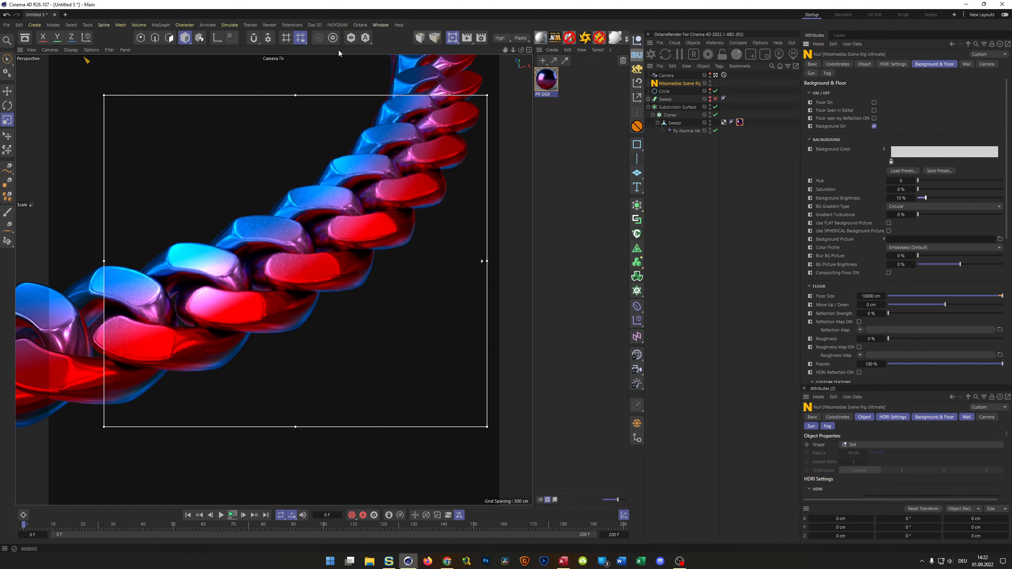
click(452, 39)
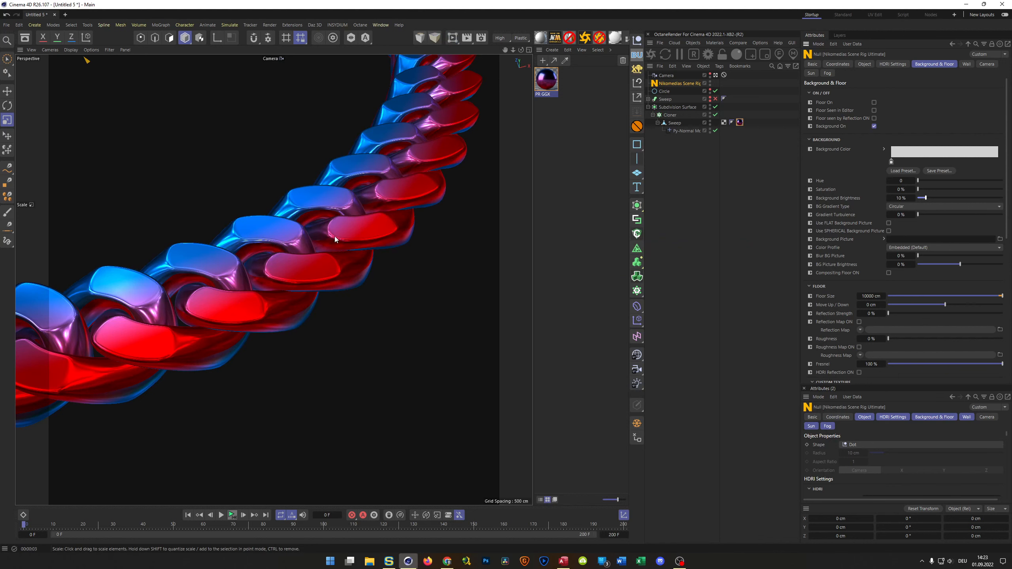
Save the project in the _Temp folder as cuban_chainlink.
key(ctrl+s)
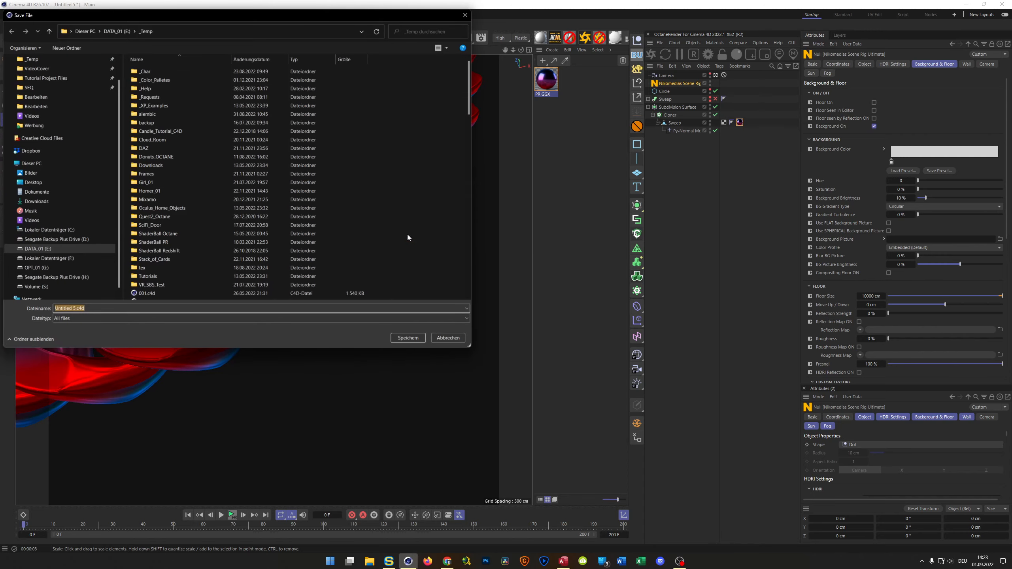
text(cuban)
text(_chainlink)
key(Return)
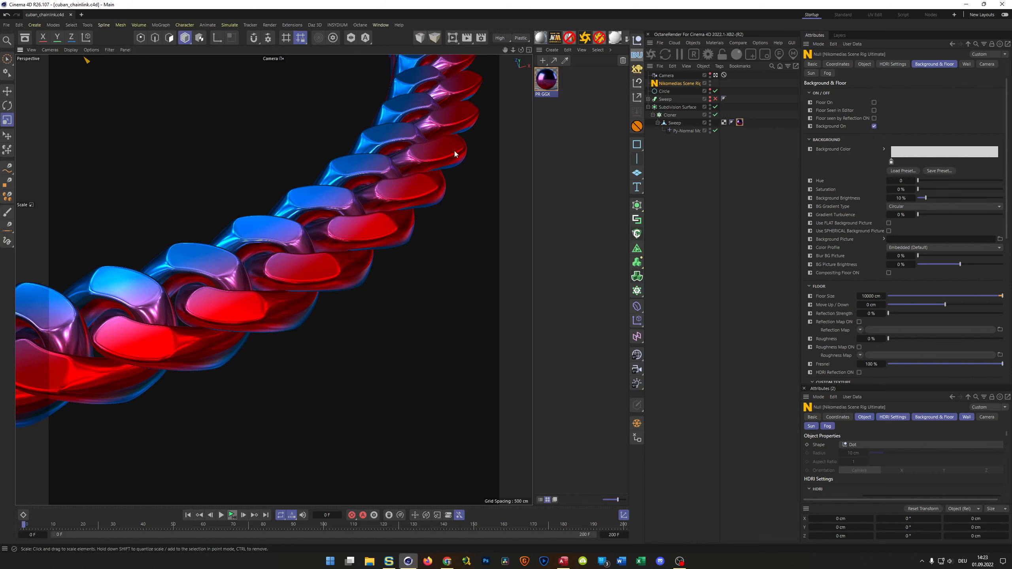
Preview the chain in the interactive render region and switch the preview off again.
click(456, 43)
click(455, 42)
click(452, 38)
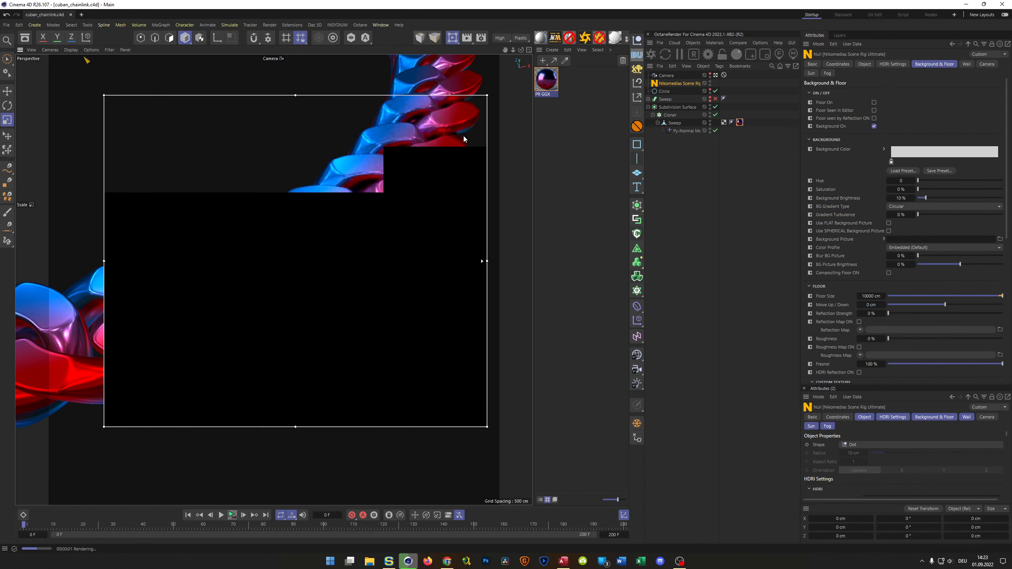
click(452, 44)
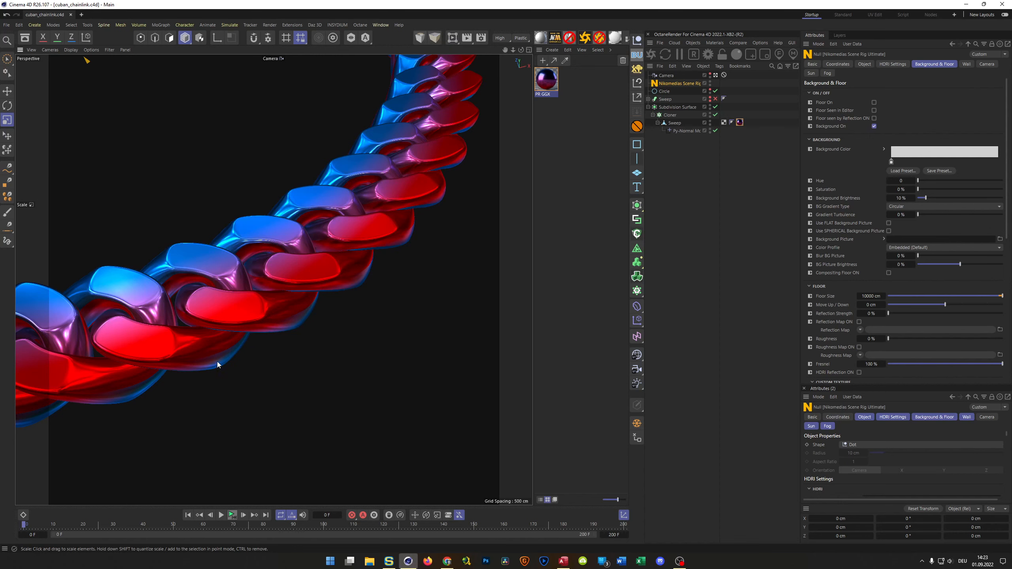
Open the PR GGX material's gradient and move its blue knot to 100% and its red knot to about 17%.
double_click(555, 88)
click(668, 285)
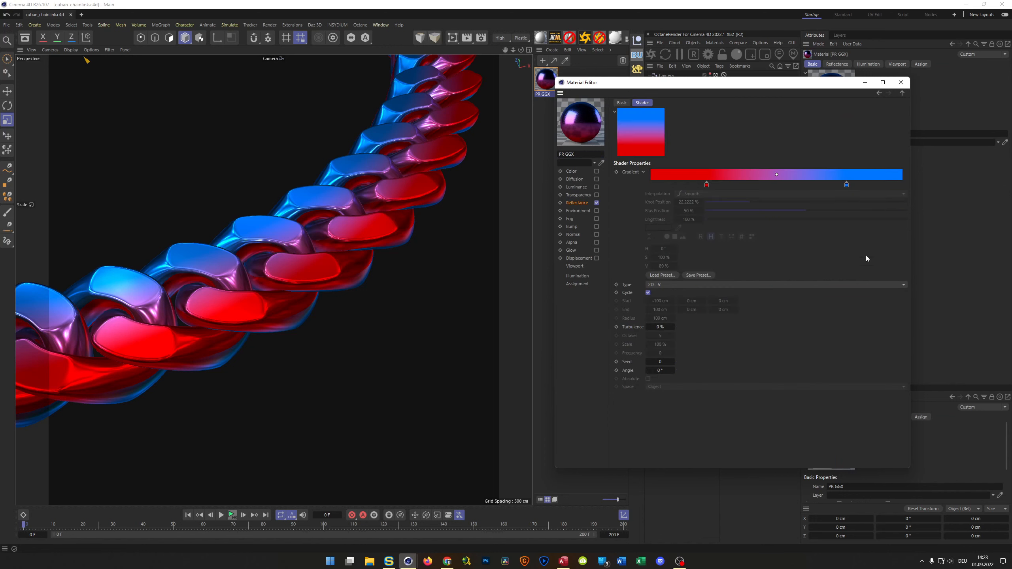
drag(847, 185, 915, 188)
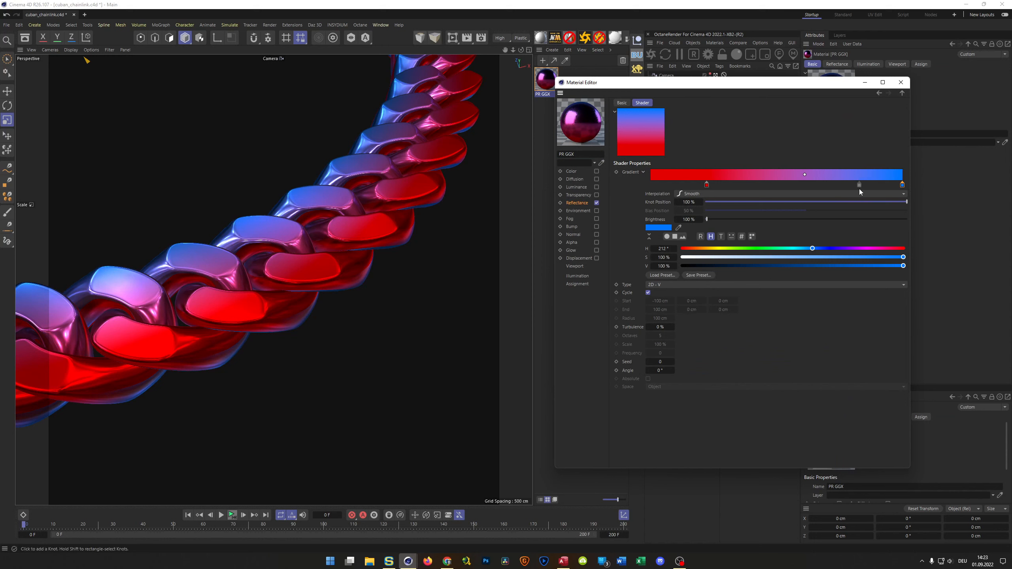
mouse_move(896, 181)
mouse_down()
mouse_move(722, 193)
mouse_move(943, 204)
mouse_move(885, 176)
mouse_move(912, 176)
mouse_up()
mouse_move(706, 184)
mouse_down()
mouse_move(677, 190)
mouse_move(742, 182)
mouse_move(695, 189)
mouse_up()
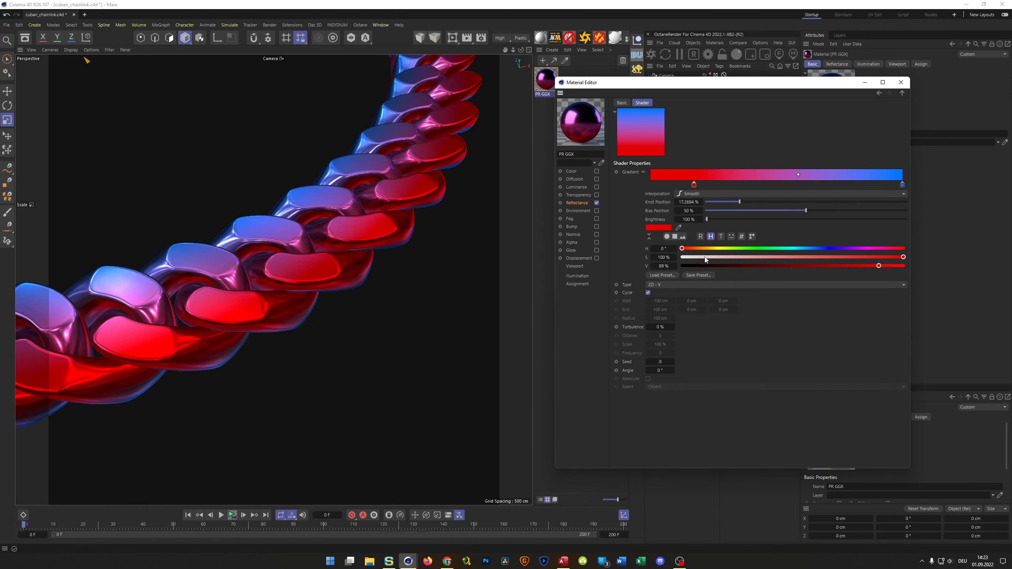
Change the gradient type to 3D - Linear and set the X values of Start and End to 0 cm.
click(669, 285)
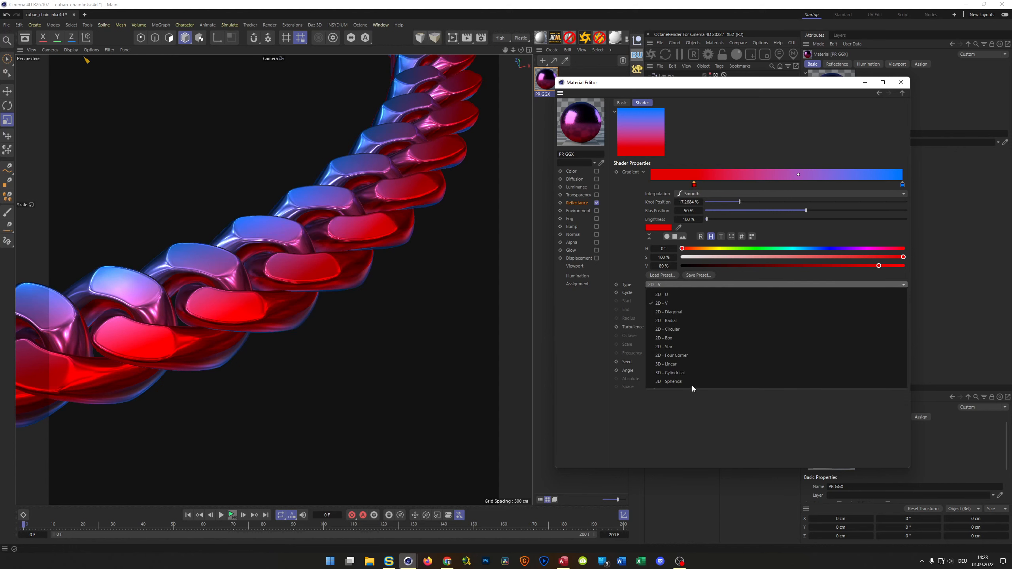
click(701, 366)
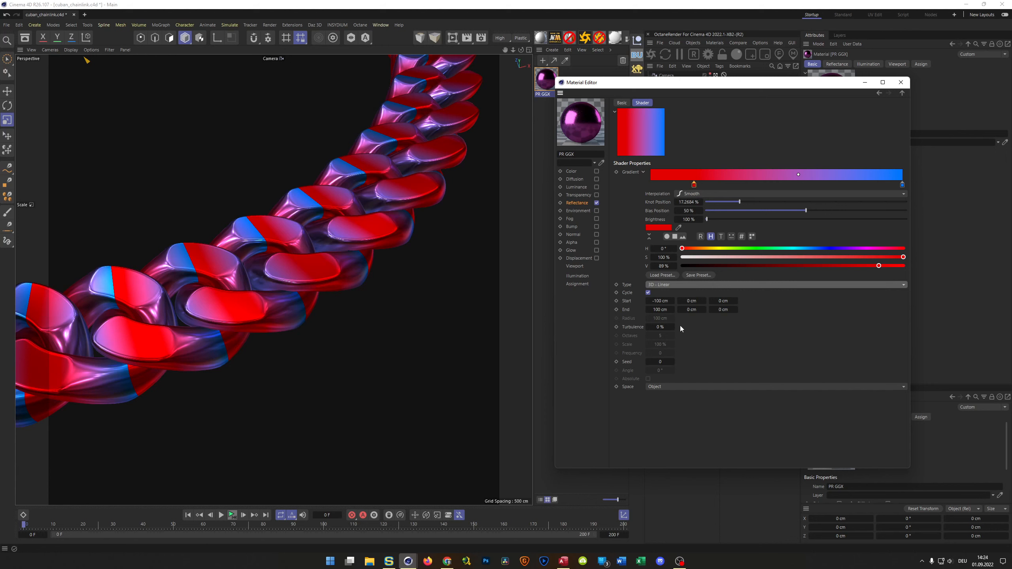
double_click(660, 302)
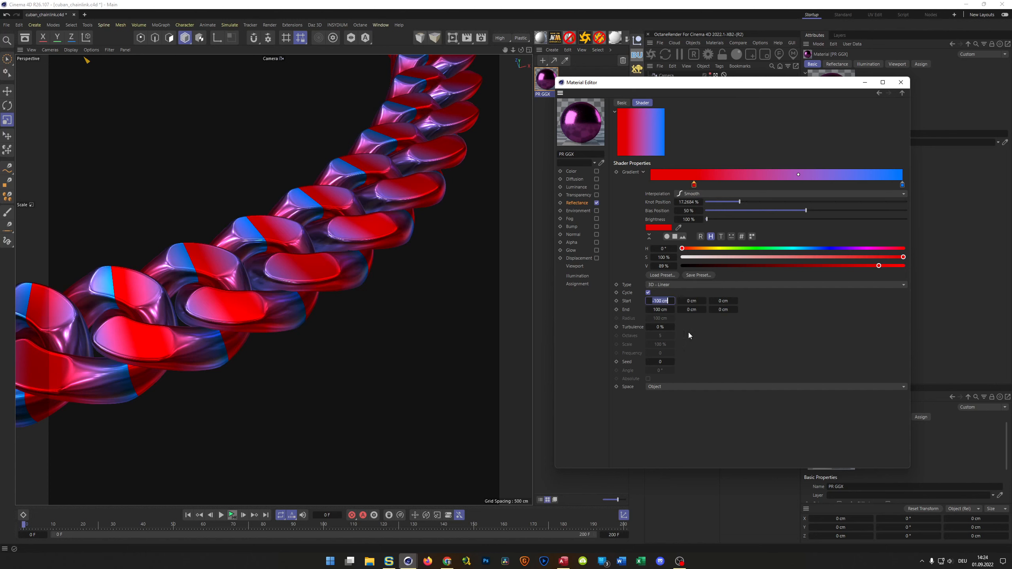
text(0)
key(Tab)
key(Tab)
key(Tab)
text(0)
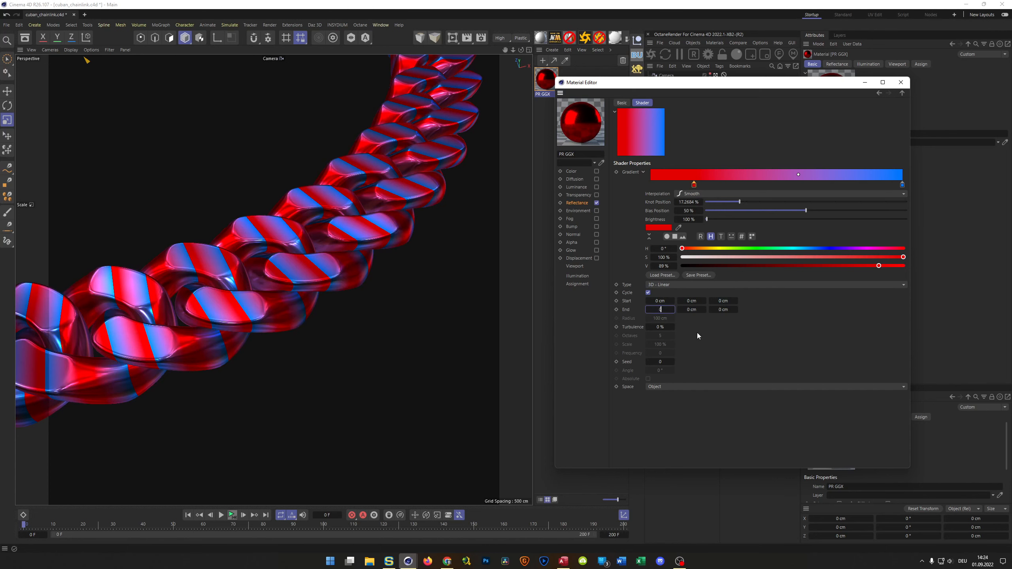
key(Return)
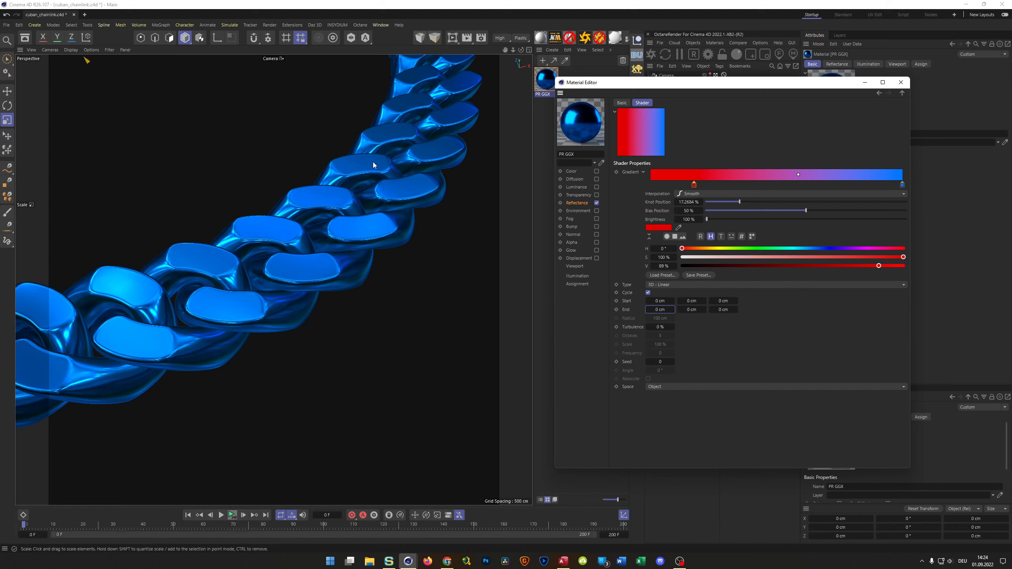
Set the linear gradient's Start Z to 206 cm and End Z to -202 cm.
drag(724, 300, 663, 310)
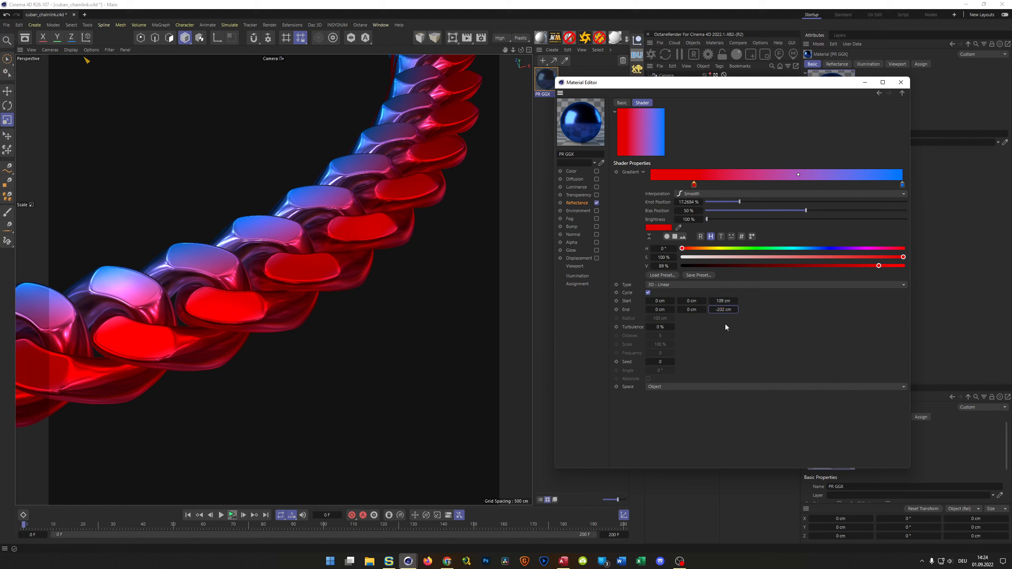
drag(723, 301, 769, 301)
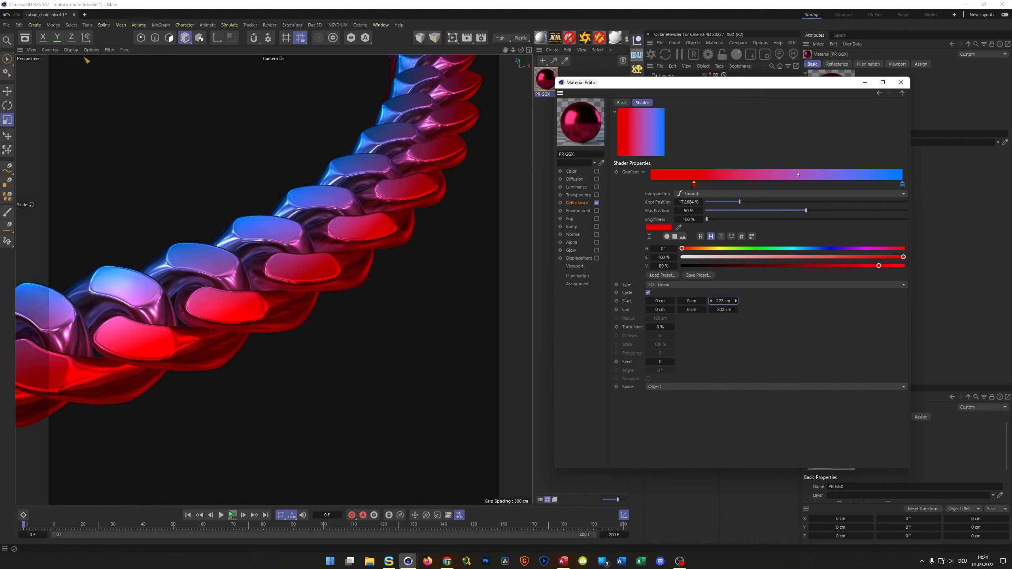
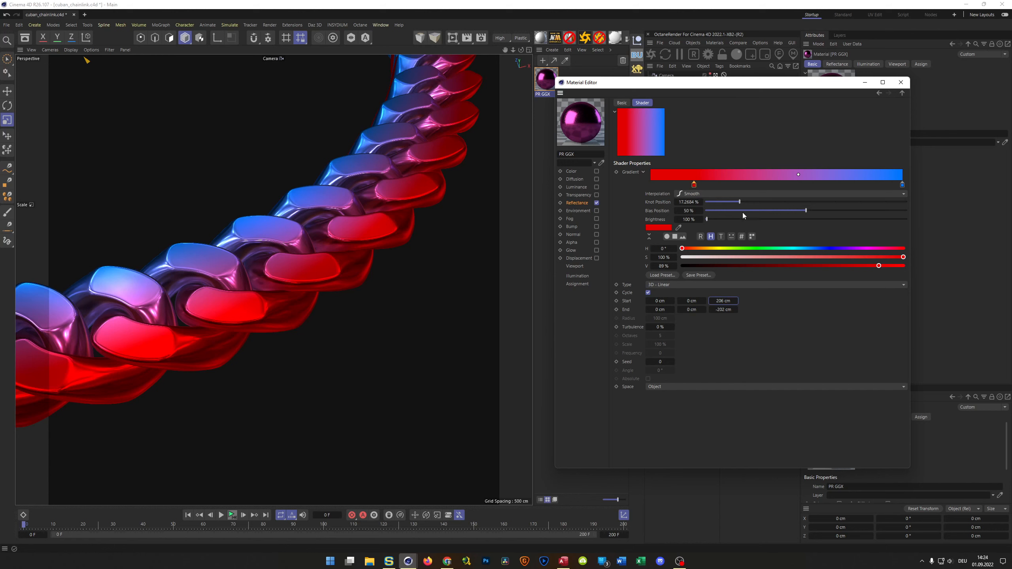
Move the gradient's red knot to 0% and set the blue knot's brightness value (V) to 89%.
drag(694, 185, 647, 183)
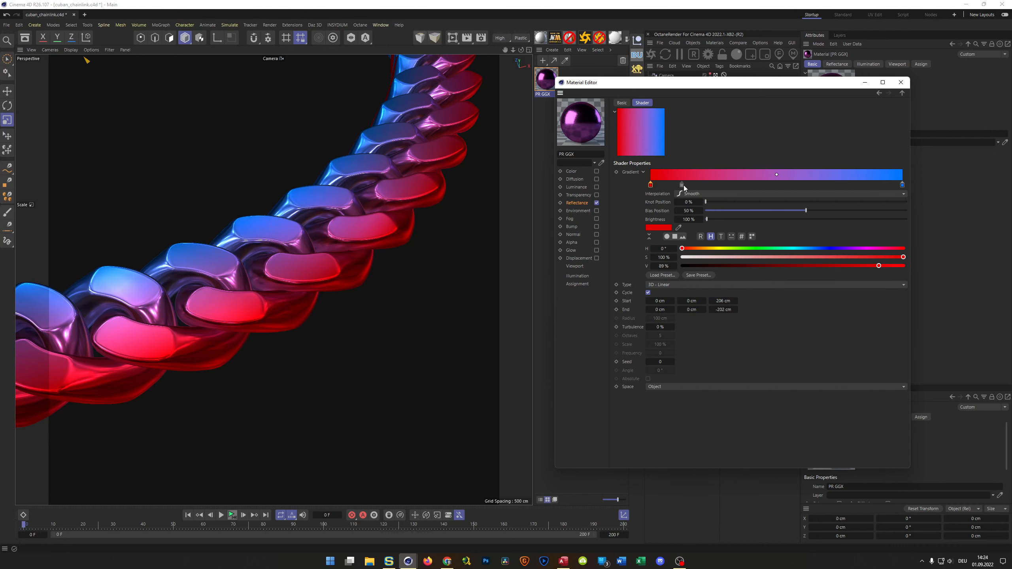
mouse_move(879, 267)
mouse_down()
mouse_move(843, 267)
mouse_move(880, 268)
mouse_up()
click(903, 185)
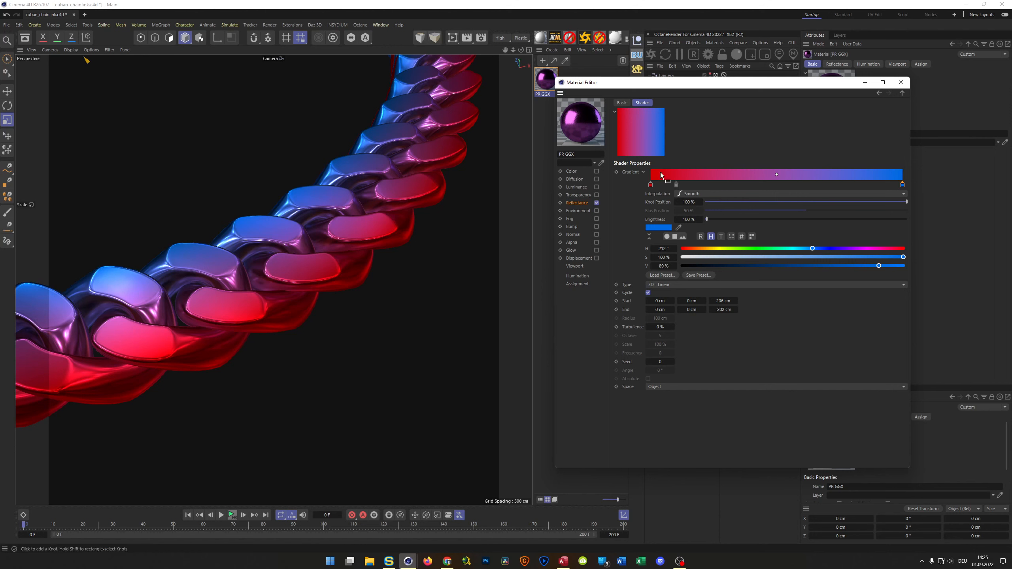
drag(609, 88, 619, 112)
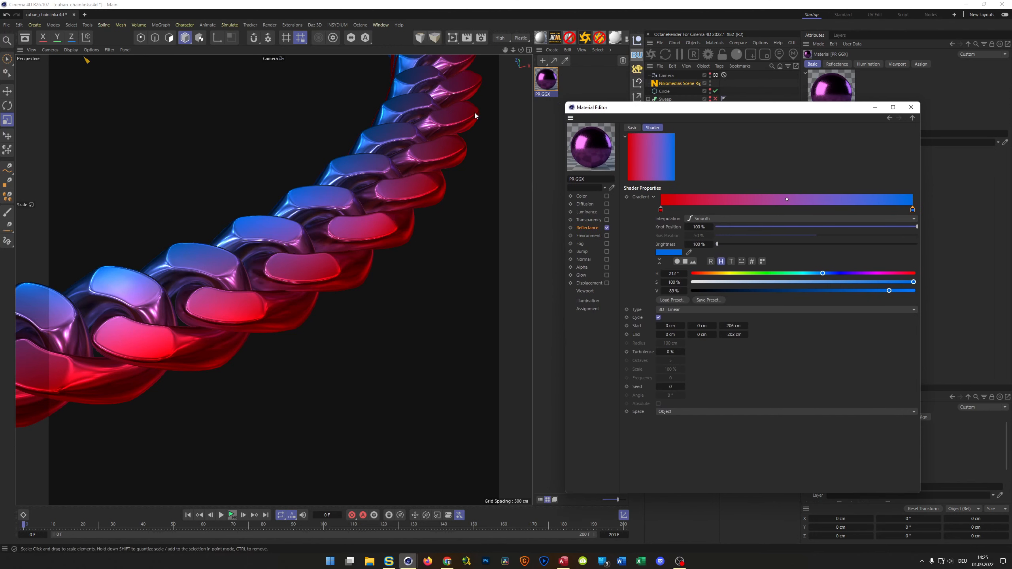
Save the scene and set the camera's focus distance by picking a chain link near the middle of the view.
click(911, 108)
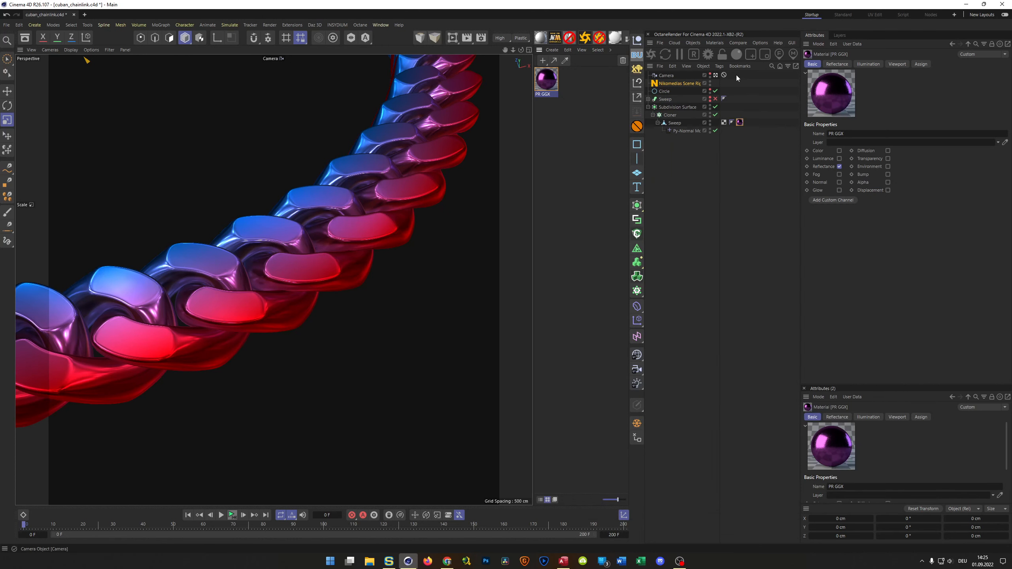
key(ctrl+s)
click(664, 75)
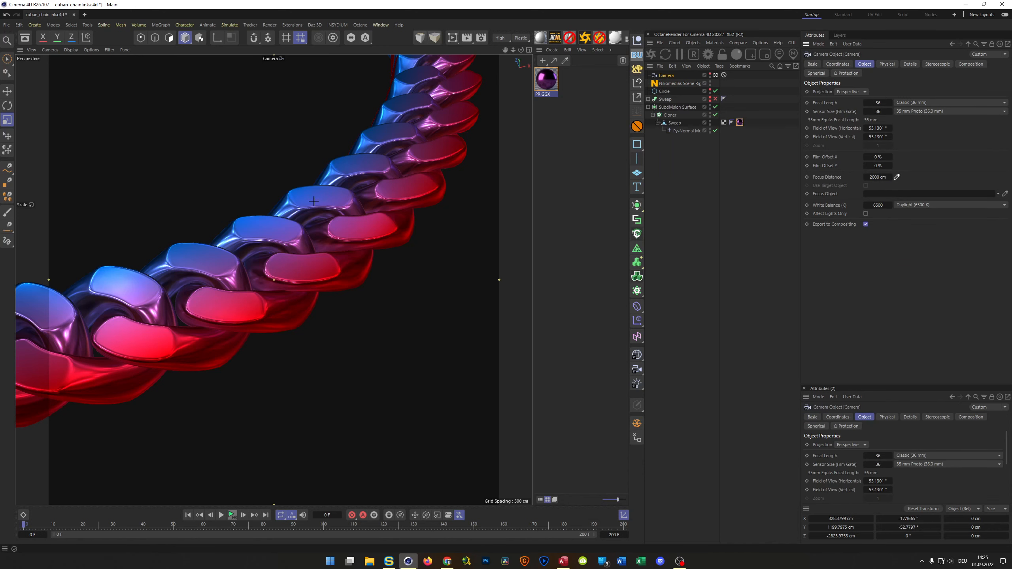
click(896, 177)
click(275, 221)
Show Depth of Field in the viewport and set the camera's physical F-Stop to 0.1.
click(888, 65)
click(881, 100)
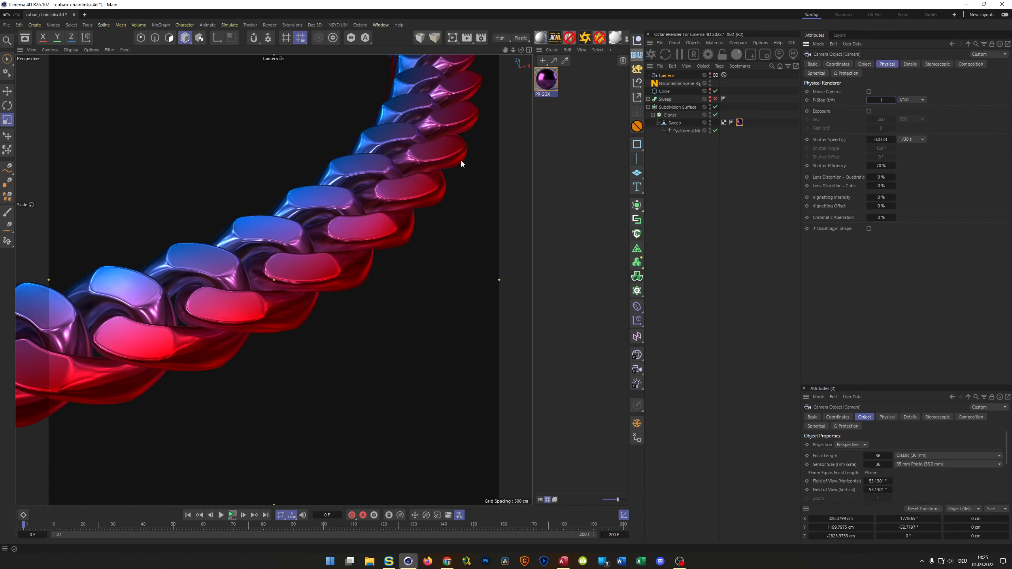
click(91, 51)
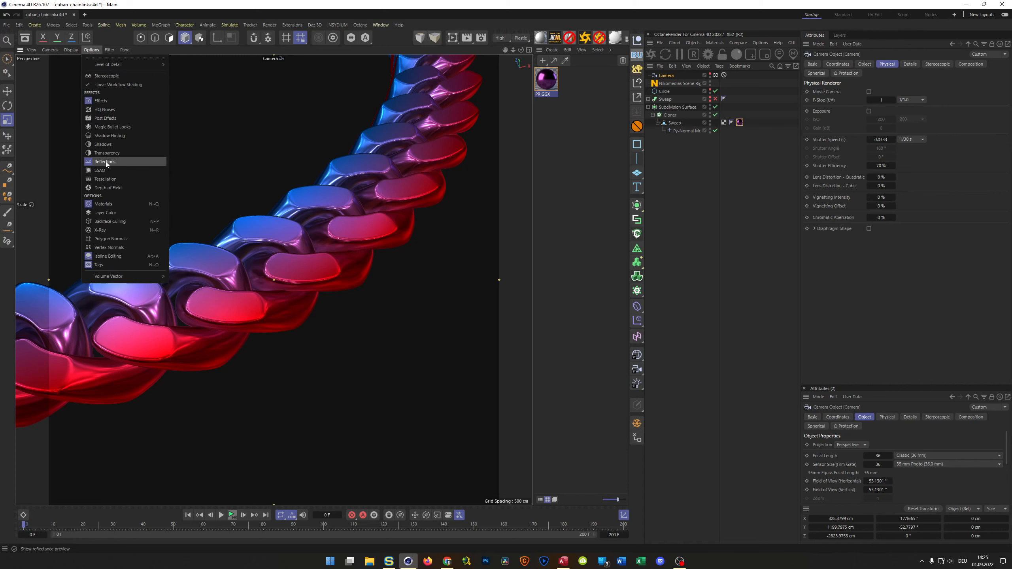
click(108, 188)
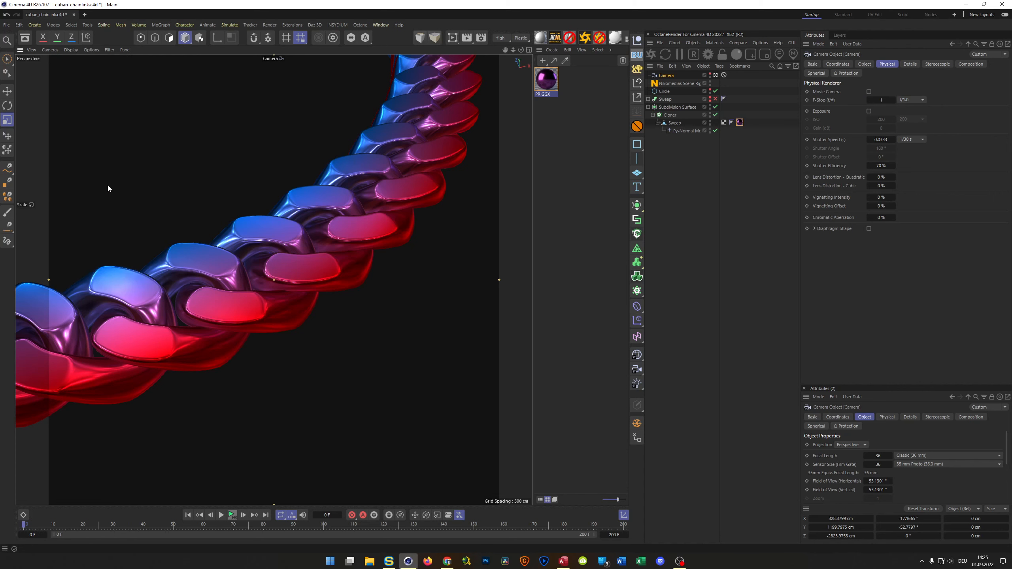
click(881, 100)
key(Return)
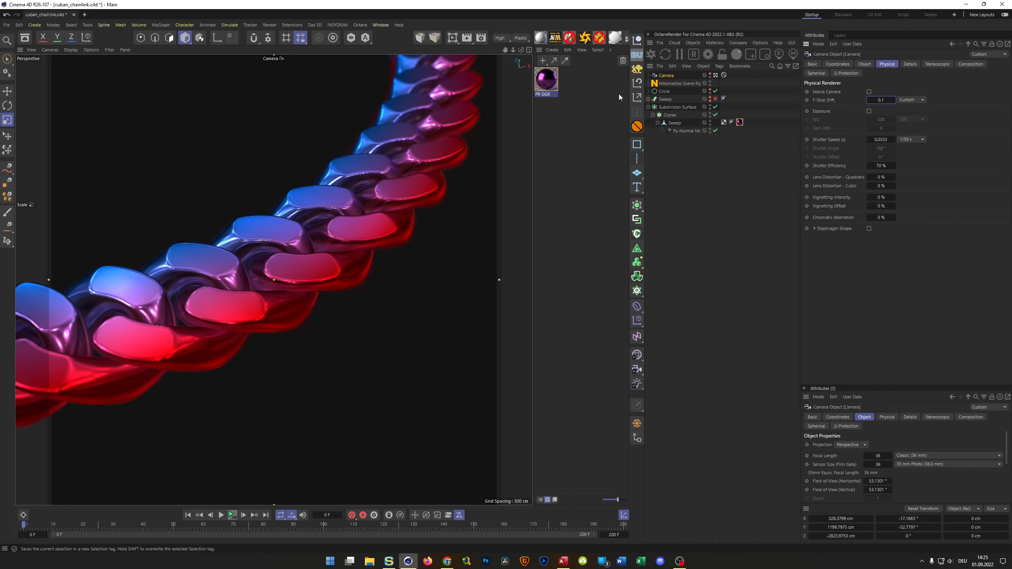
Enable Depth of Field for the Physical renderer in the Mid render setting.
click(483, 38)
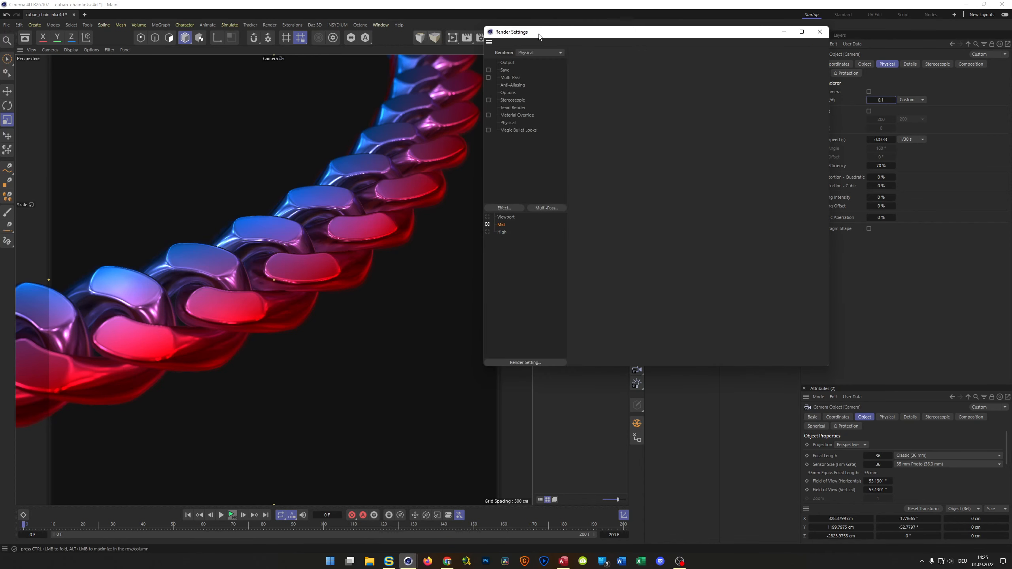
drag(540, 38, 471, 182)
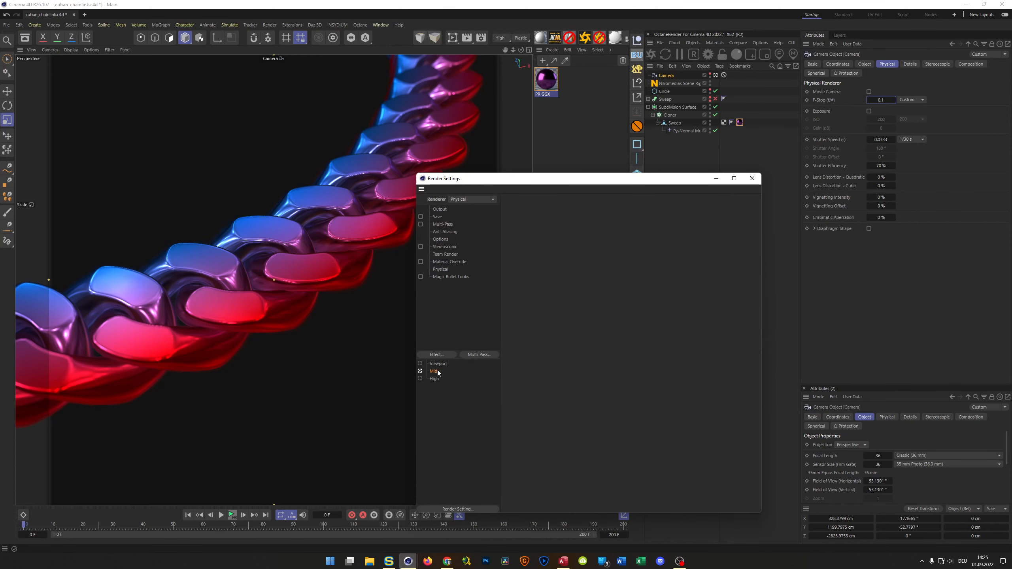
click(440, 270)
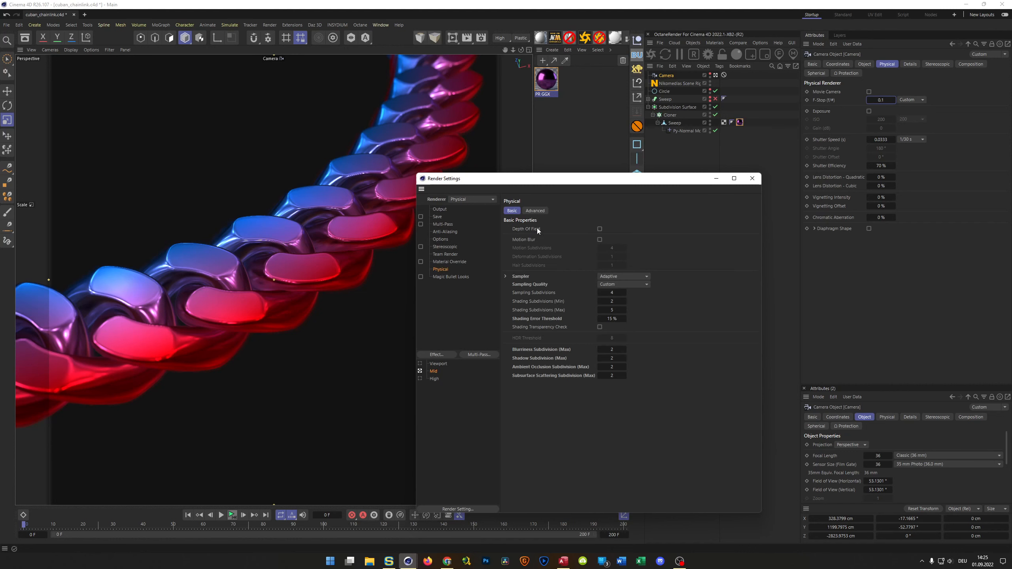
click(600, 228)
Set the Mid output size to 720 x 720 pixels with Lock Ratio on, and render it to the Picture Viewer.
click(440, 209)
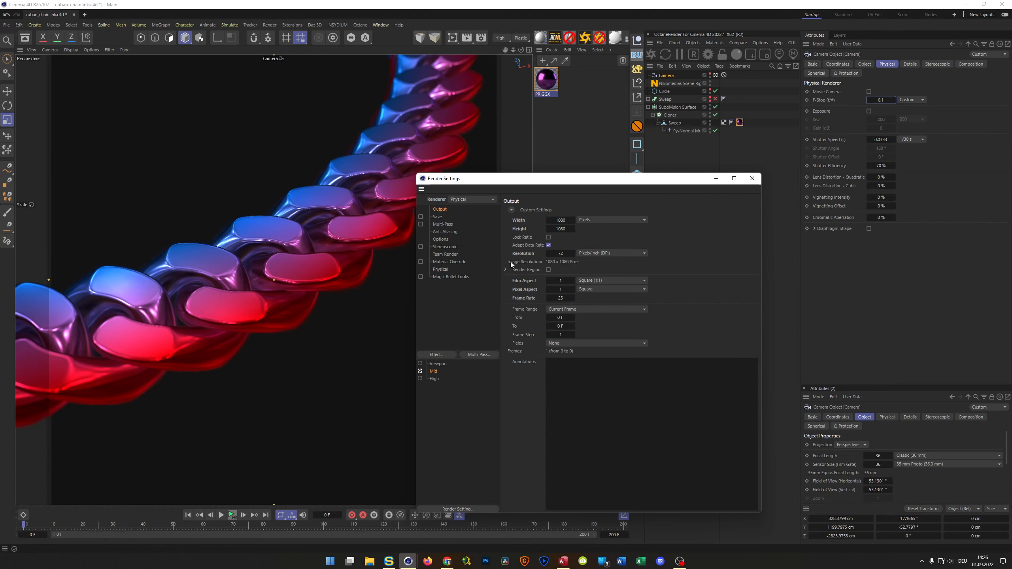
click(549, 238)
click(560, 221)
text(720)
key(Return)
key(shift+r)
drag(744, 232, 451, 101)
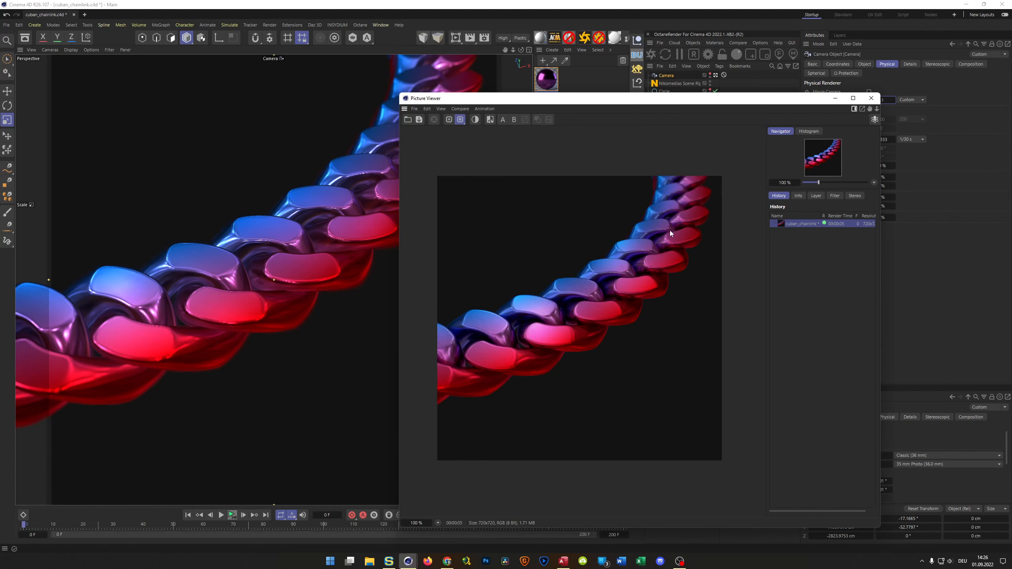
drag(697, 101, 807, 119)
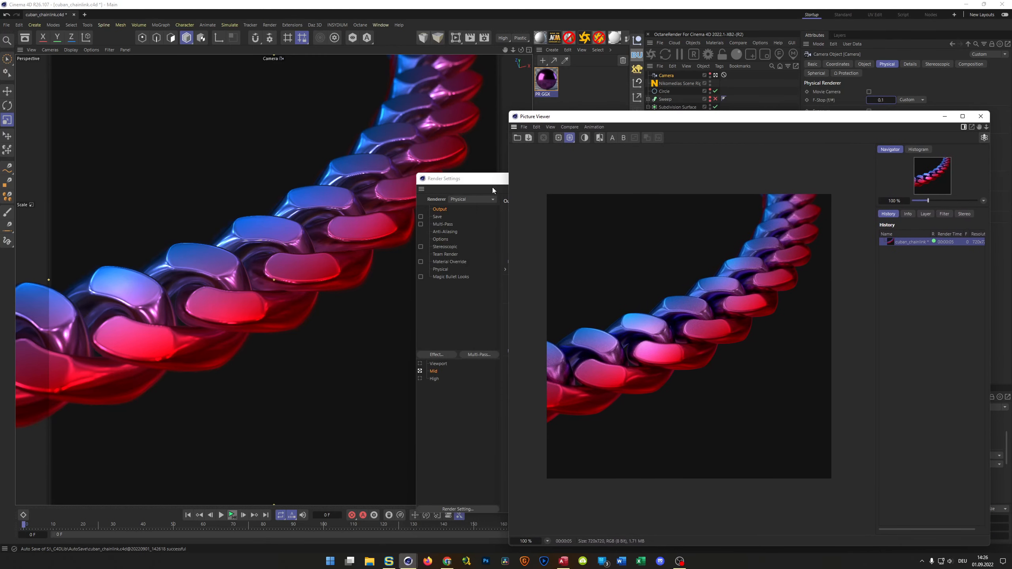
Activate the High render setting, set its output to 720 x 720 pixels with Lock Ratio on, and render it.
click(491, 186)
click(419, 379)
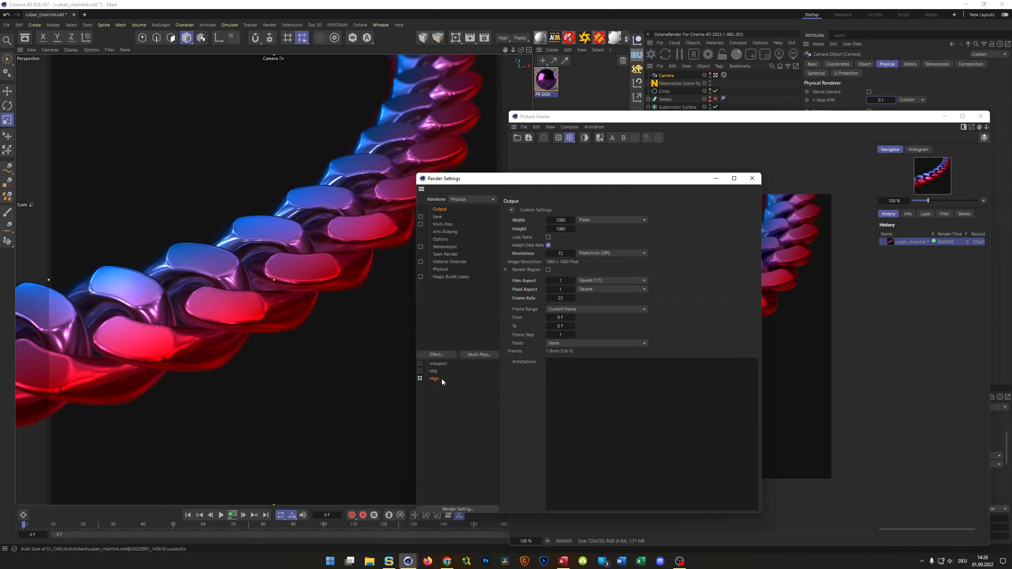
click(548, 237)
text(720)
key(Return)
key(shift+r)
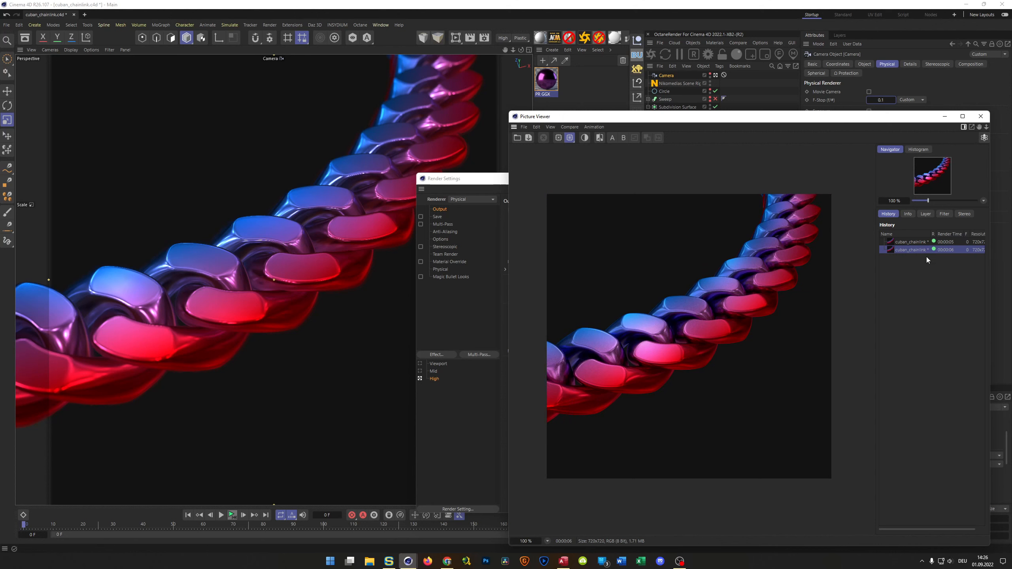
click(909, 249)
Add the Denoiser effect to the High render setting and render the chain to the Picture Viewer.
click(441, 376)
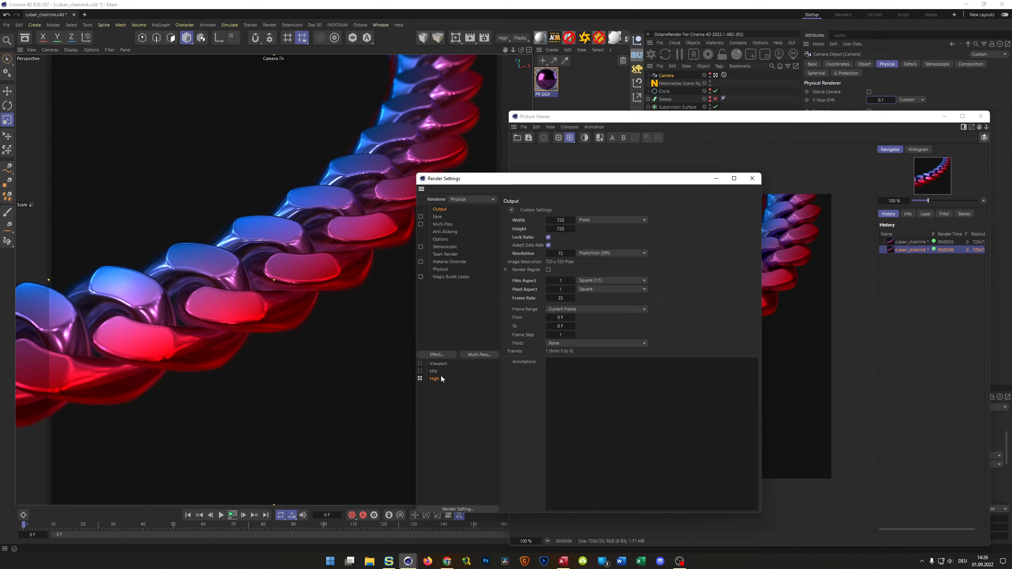
click(446, 356)
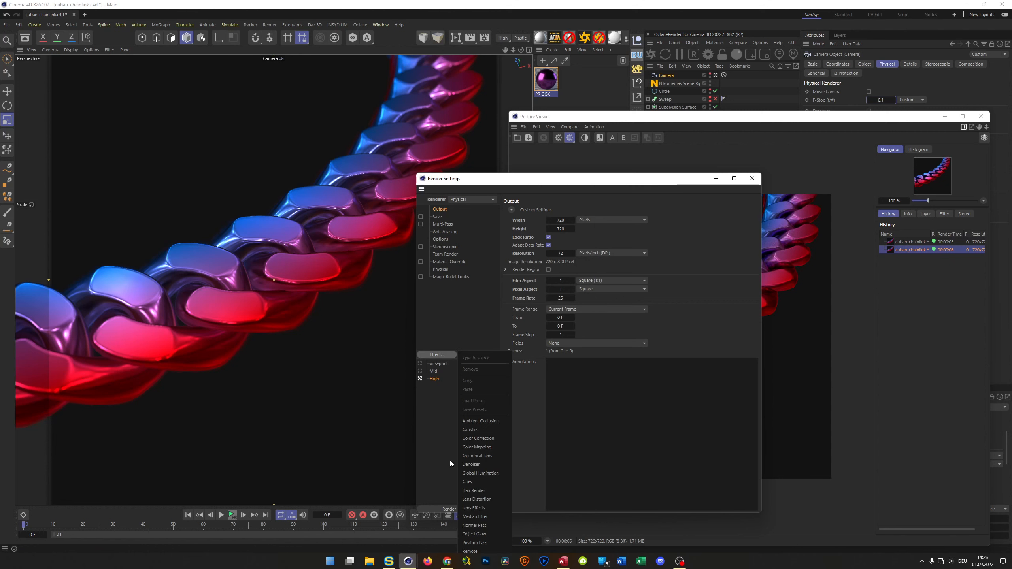
click(471, 464)
click(837, 137)
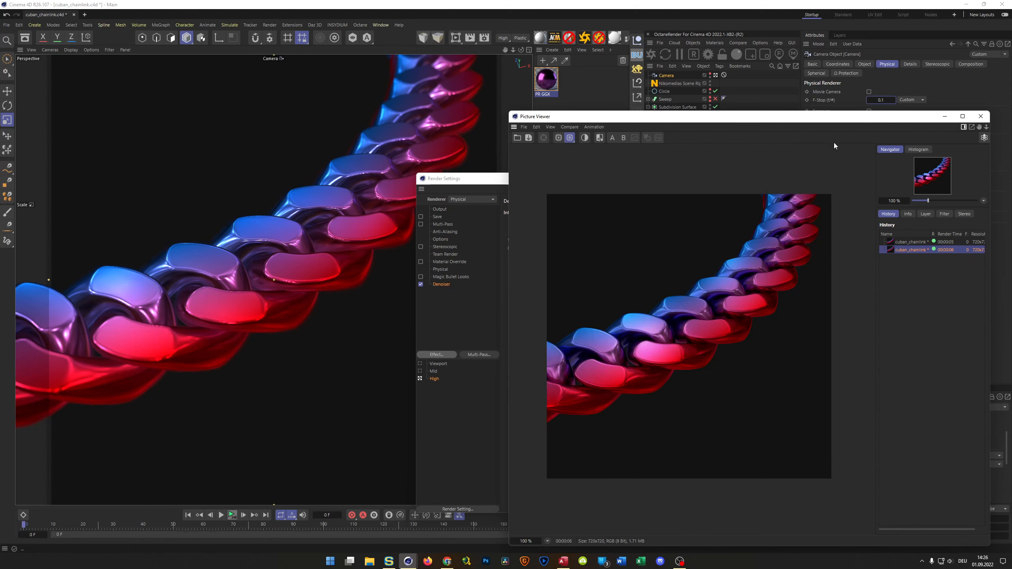
key(shift+r)
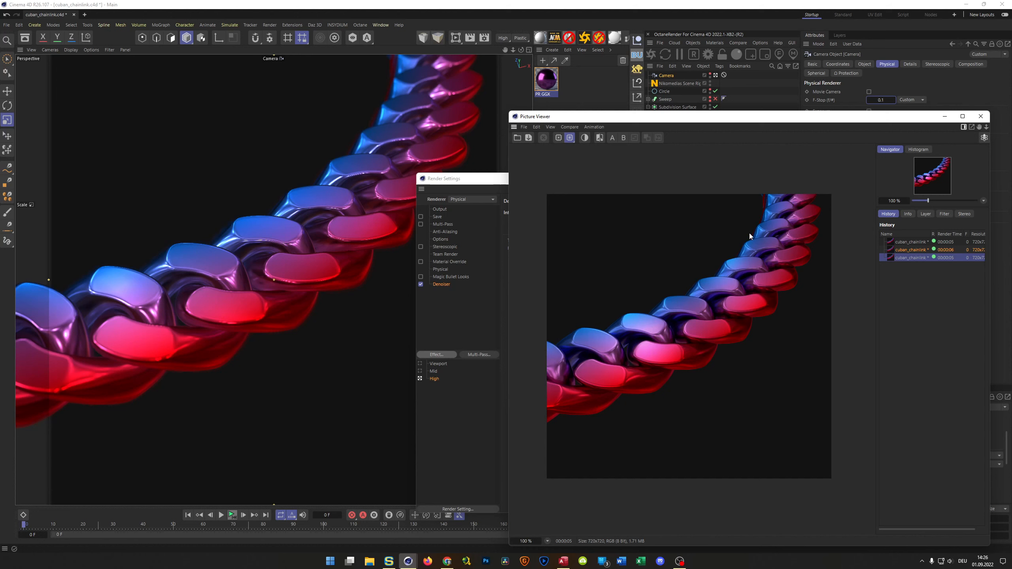
drag(808, 123, 467, 126)
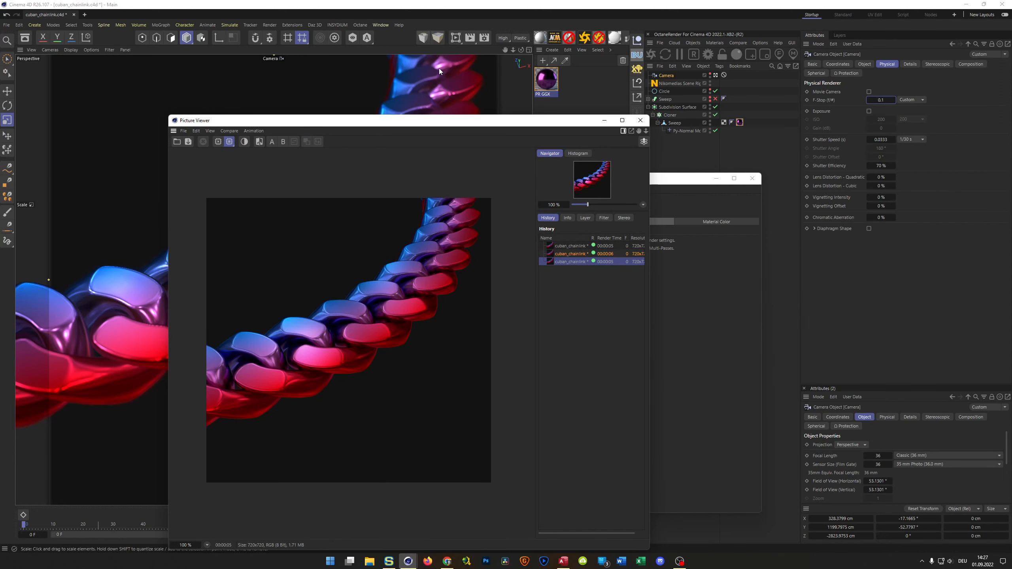
Close the Picture Viewer and set the High output size to 1080 x 1080 pixels.
click(639, 122)
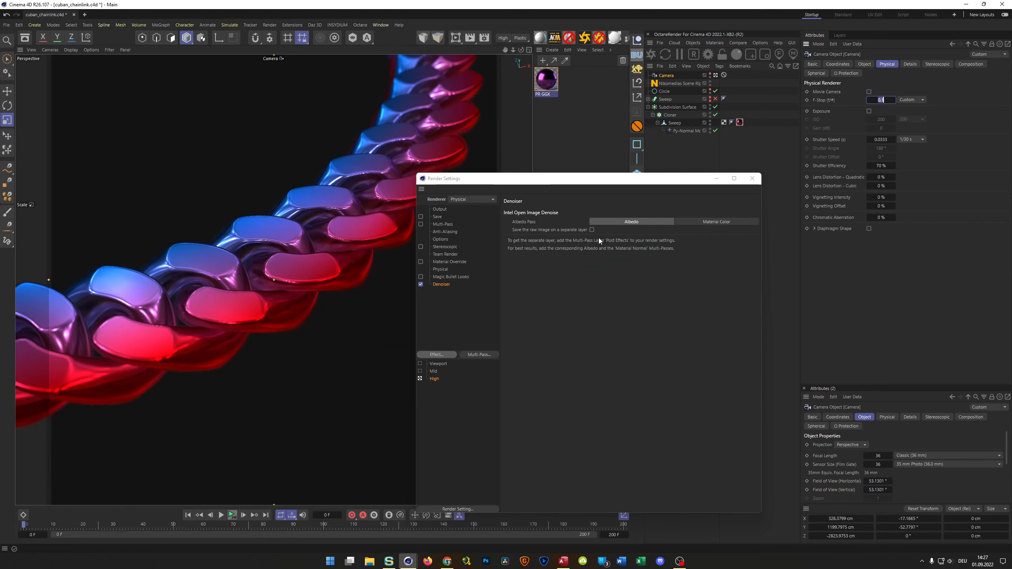
click(438, 208)
click(560, 219)
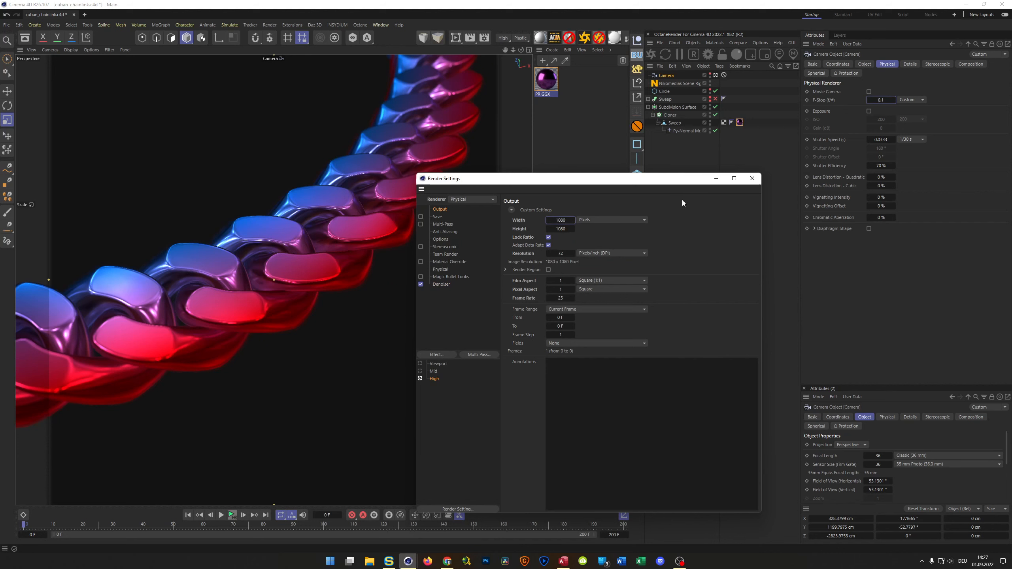
Set the camera's F-Stop to 0.05 and render the chain in an enlarged Picture Viewer.
click(880, 99)
click(880, 100)
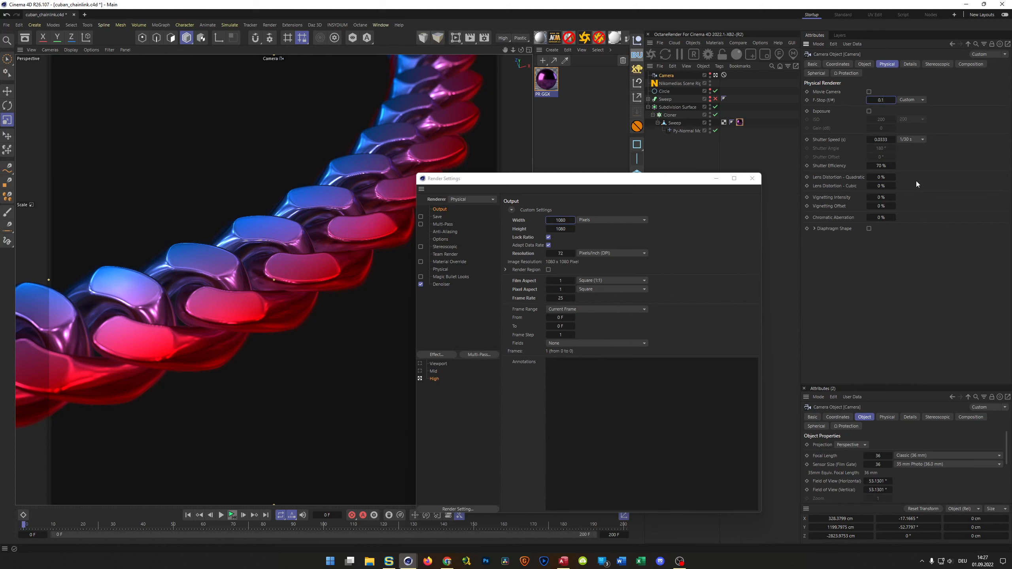
text(05)
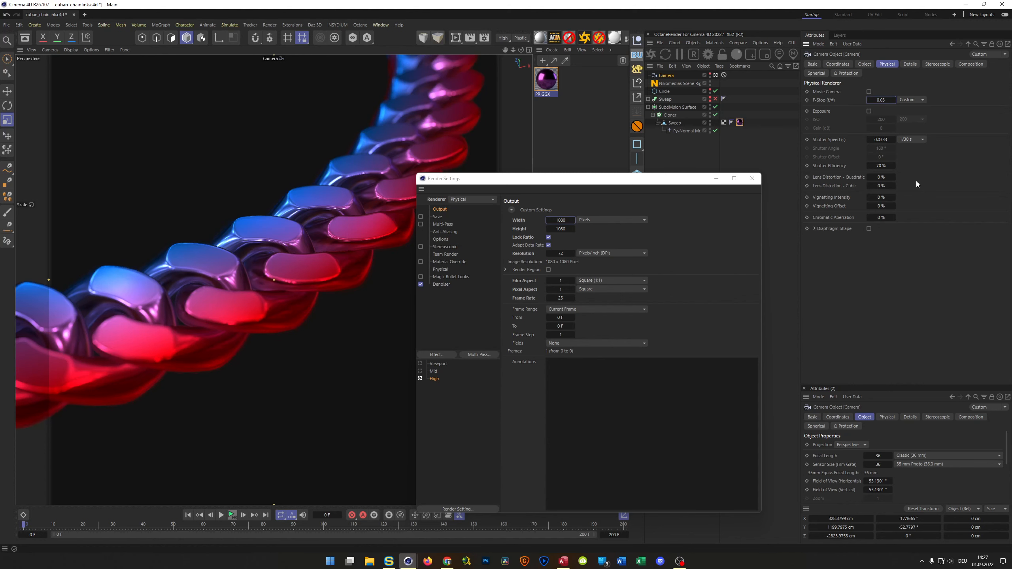
key(shift+r)
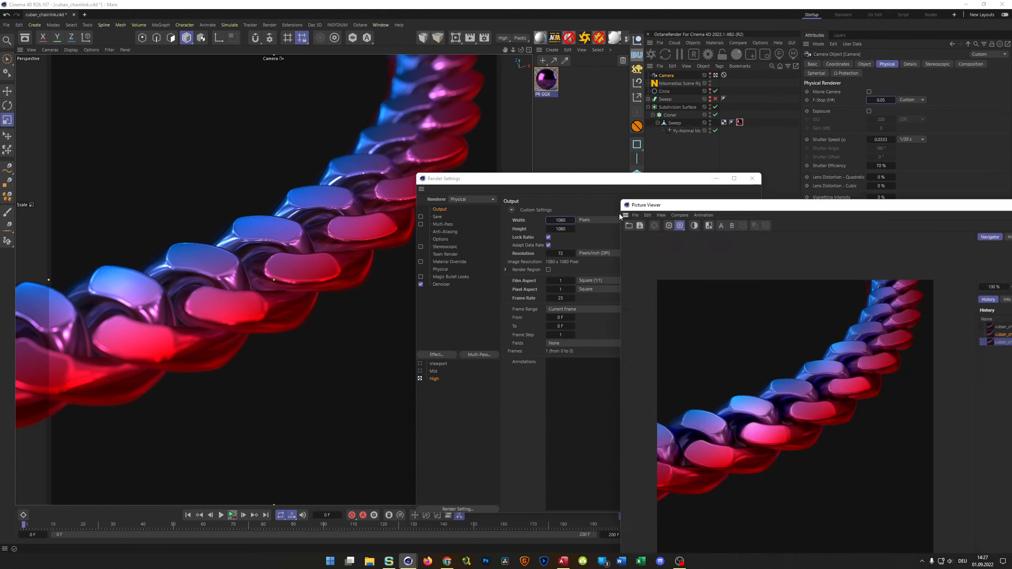
drag(702, 197, 536, 126)
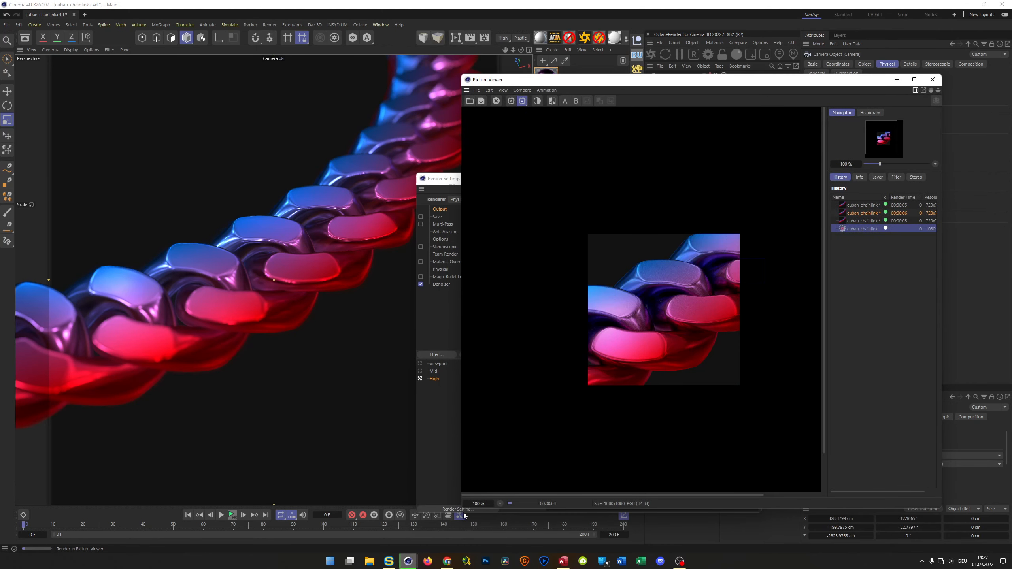
drag(456, 508, 374, 553)
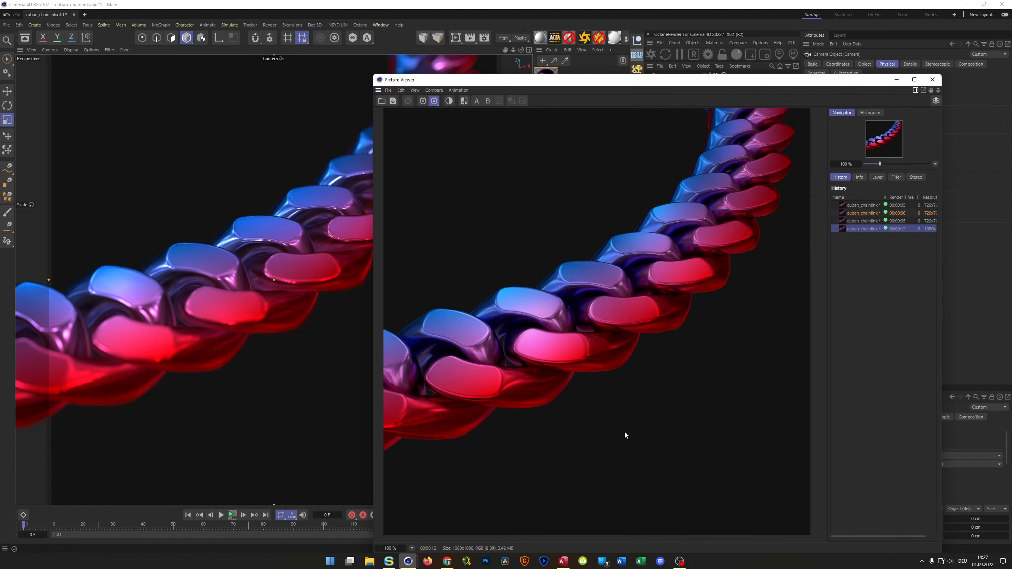
drag(649, 84, 302, 66)
Enable Depth of Field for the Physical renderer in the High render setting and render the chain again.
click(618, 205)
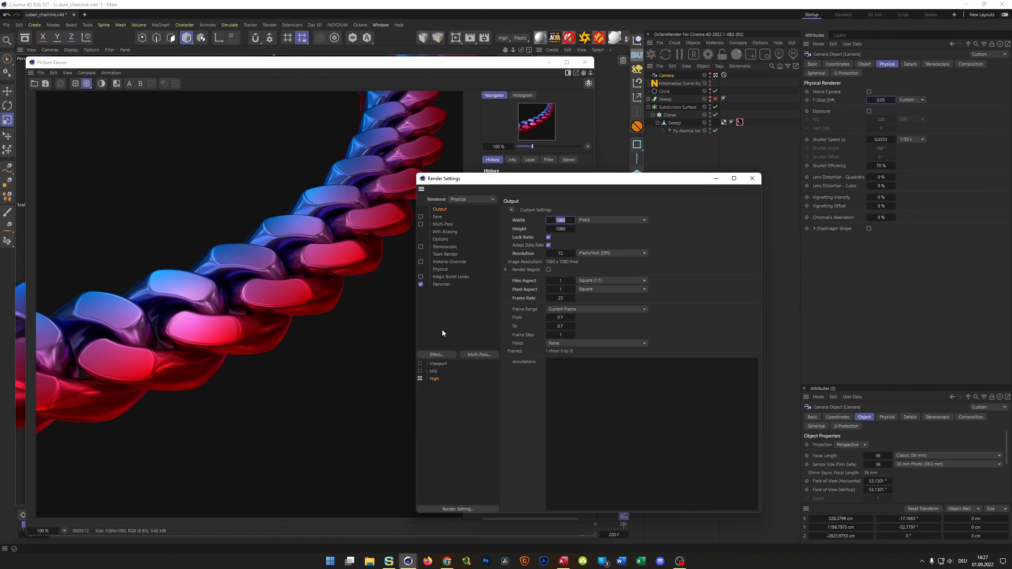
click(433, 381)
click(442, 270)
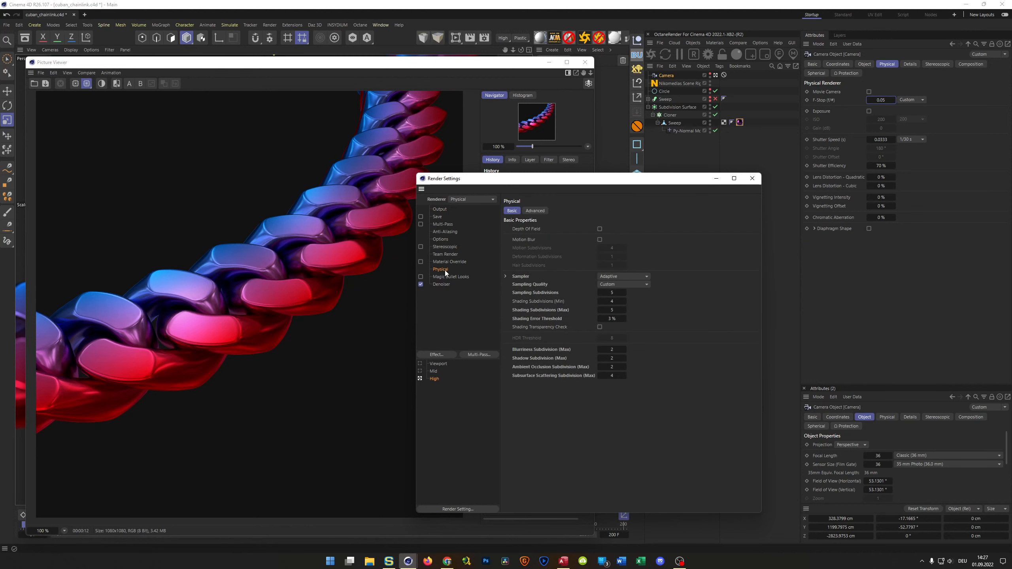
click(599, 229)
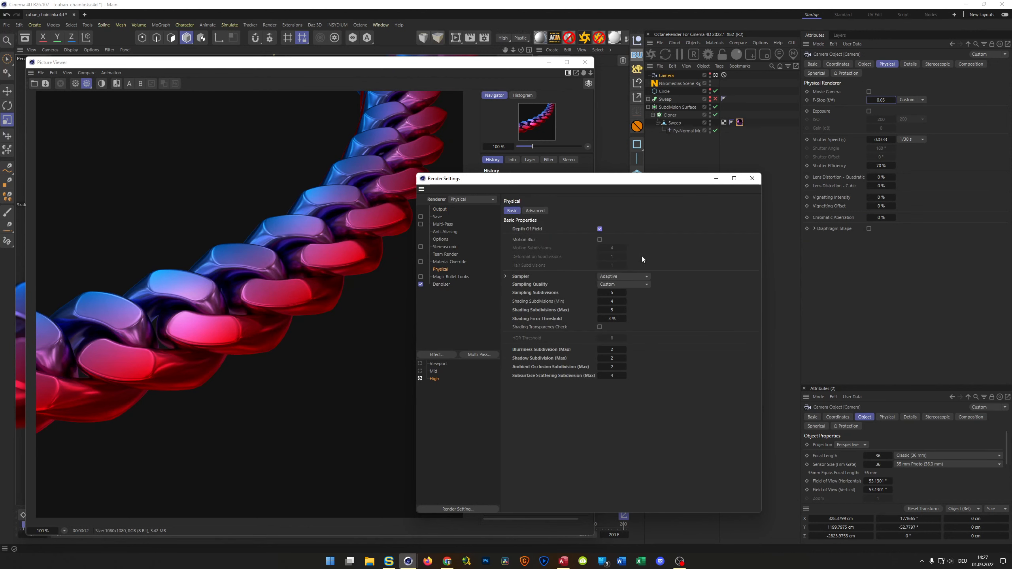
click(752, 178)
drag(506, 68, 658, 79)
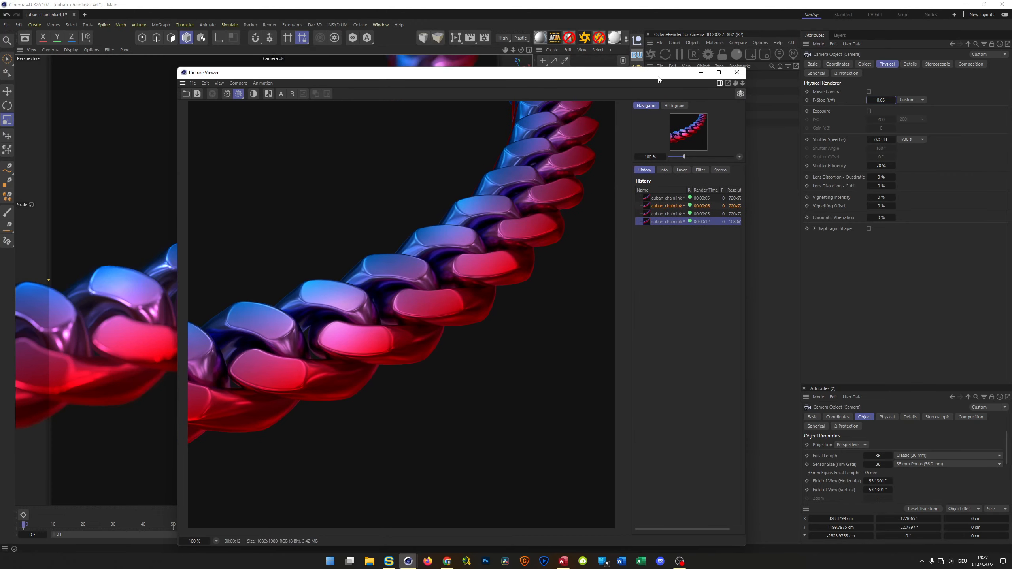
key(shift+r)
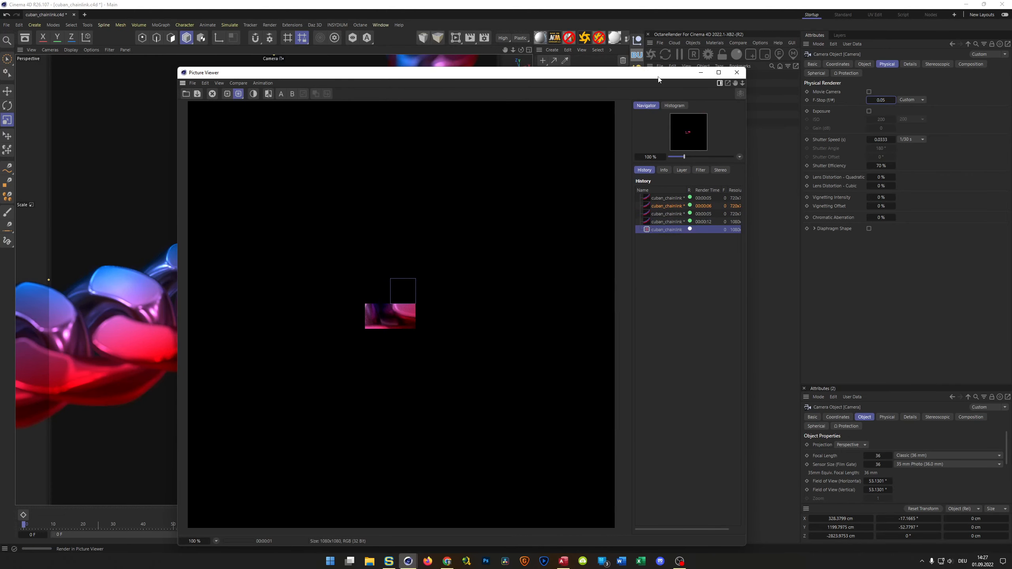
drag(652, 77, 651, 63)
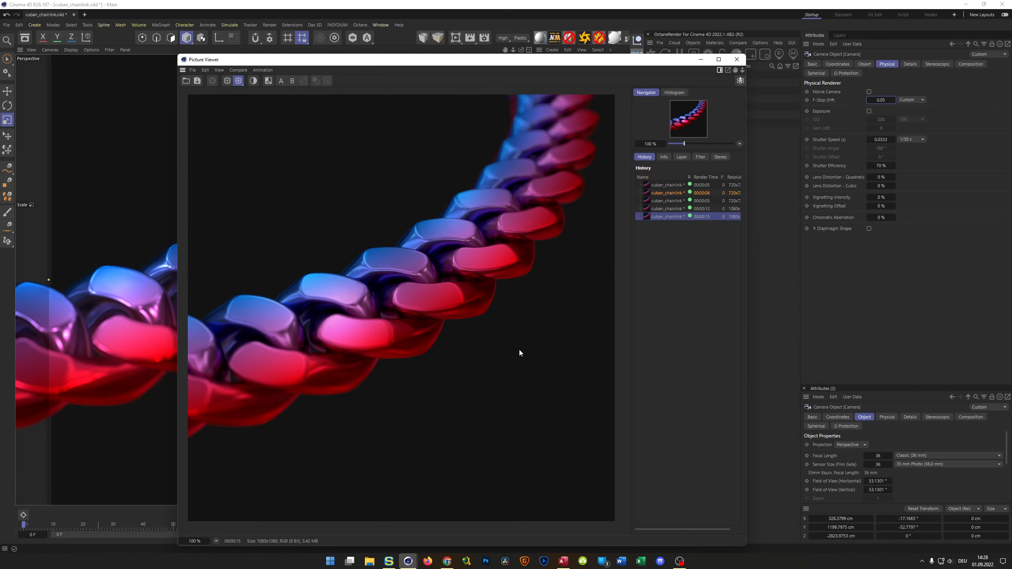
Set the camera's F-Stop to 0.1 and start another render in the Picture Viewer.
click(882, 100)
drag(887, 101, 835, 115)
text(.1)
key(Return)
click(431, 75)
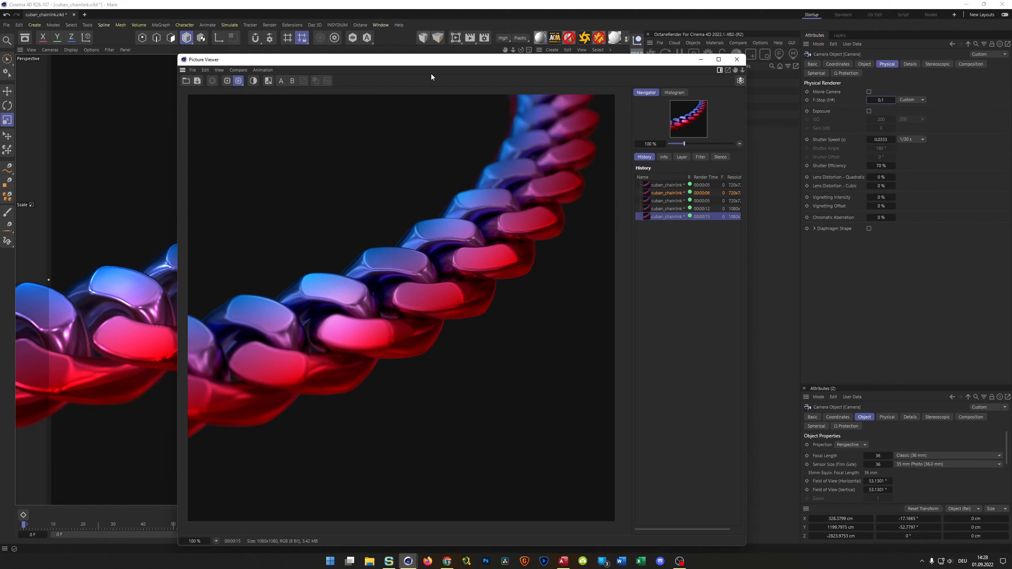
key(shift+r)
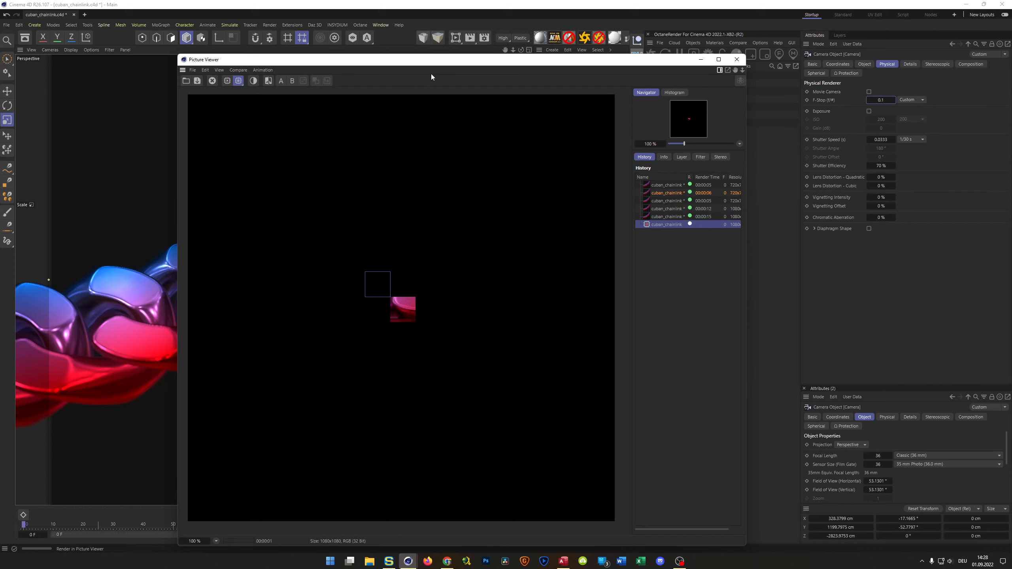